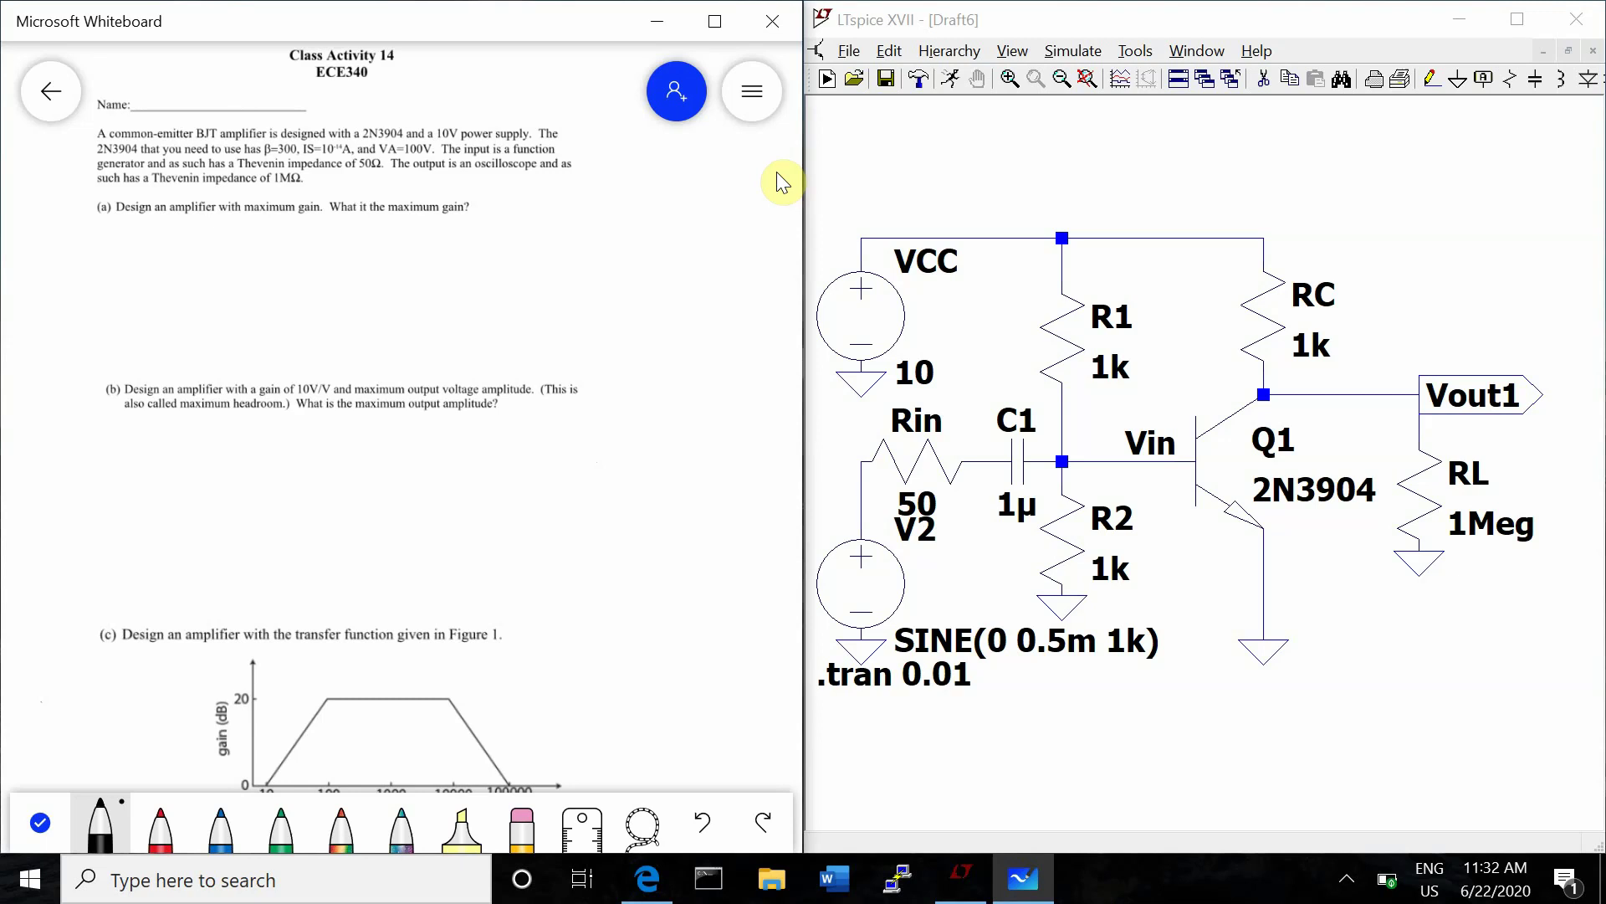
- Check the 2N3904 SPICE model (IS=1E-14, BF=300, VAF=100) and keep it as Q1
right_click(1233, 475)
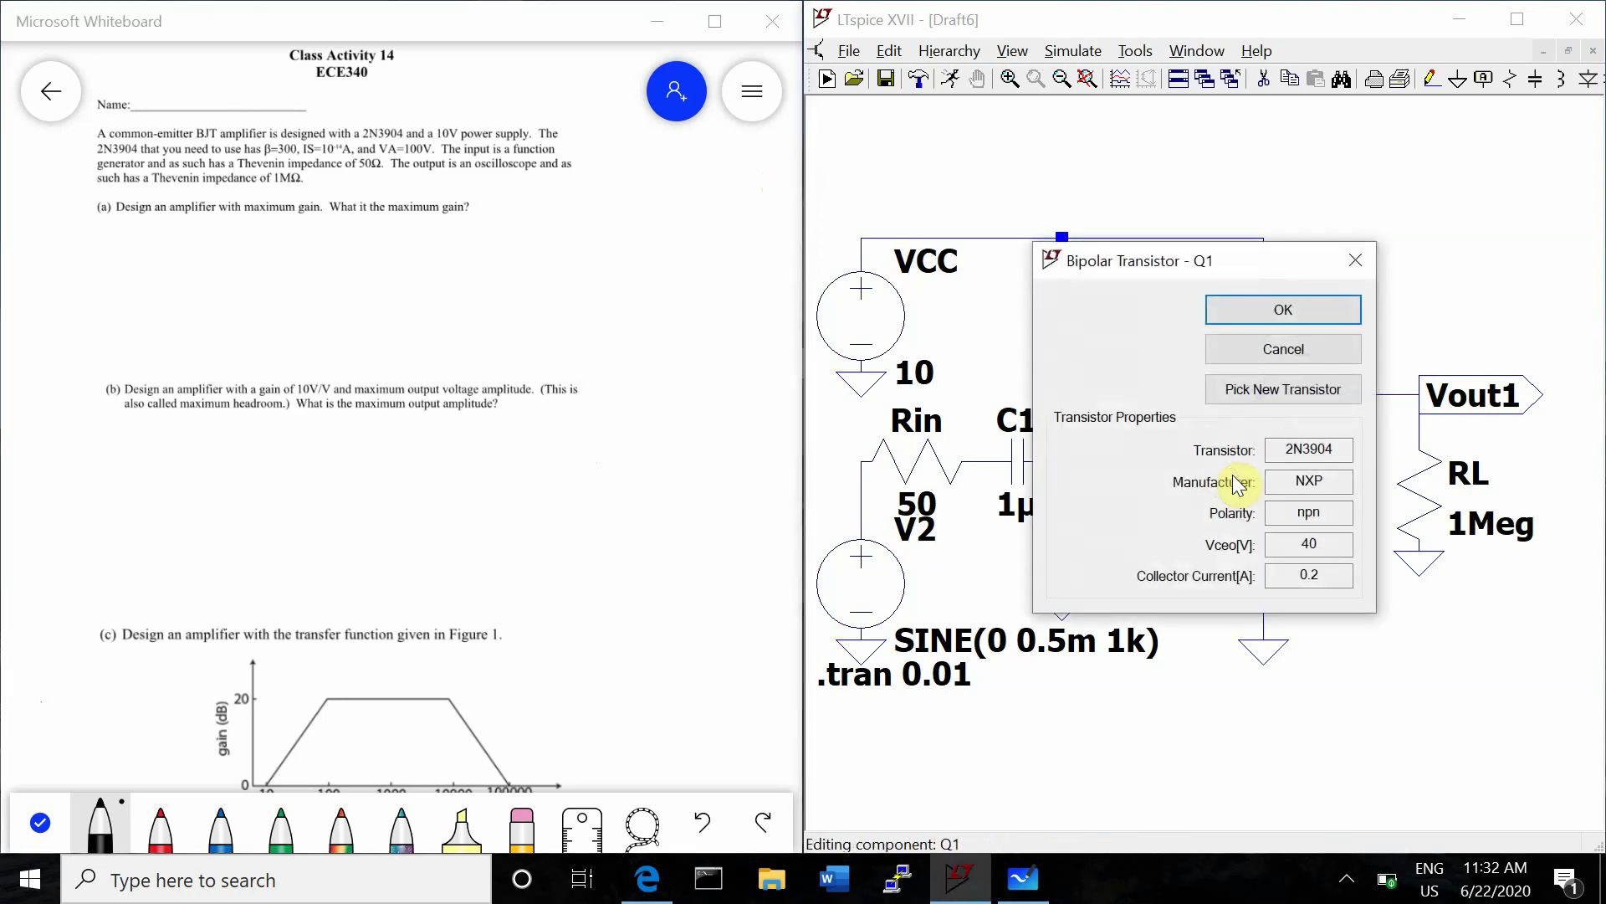
click(1259, 393)
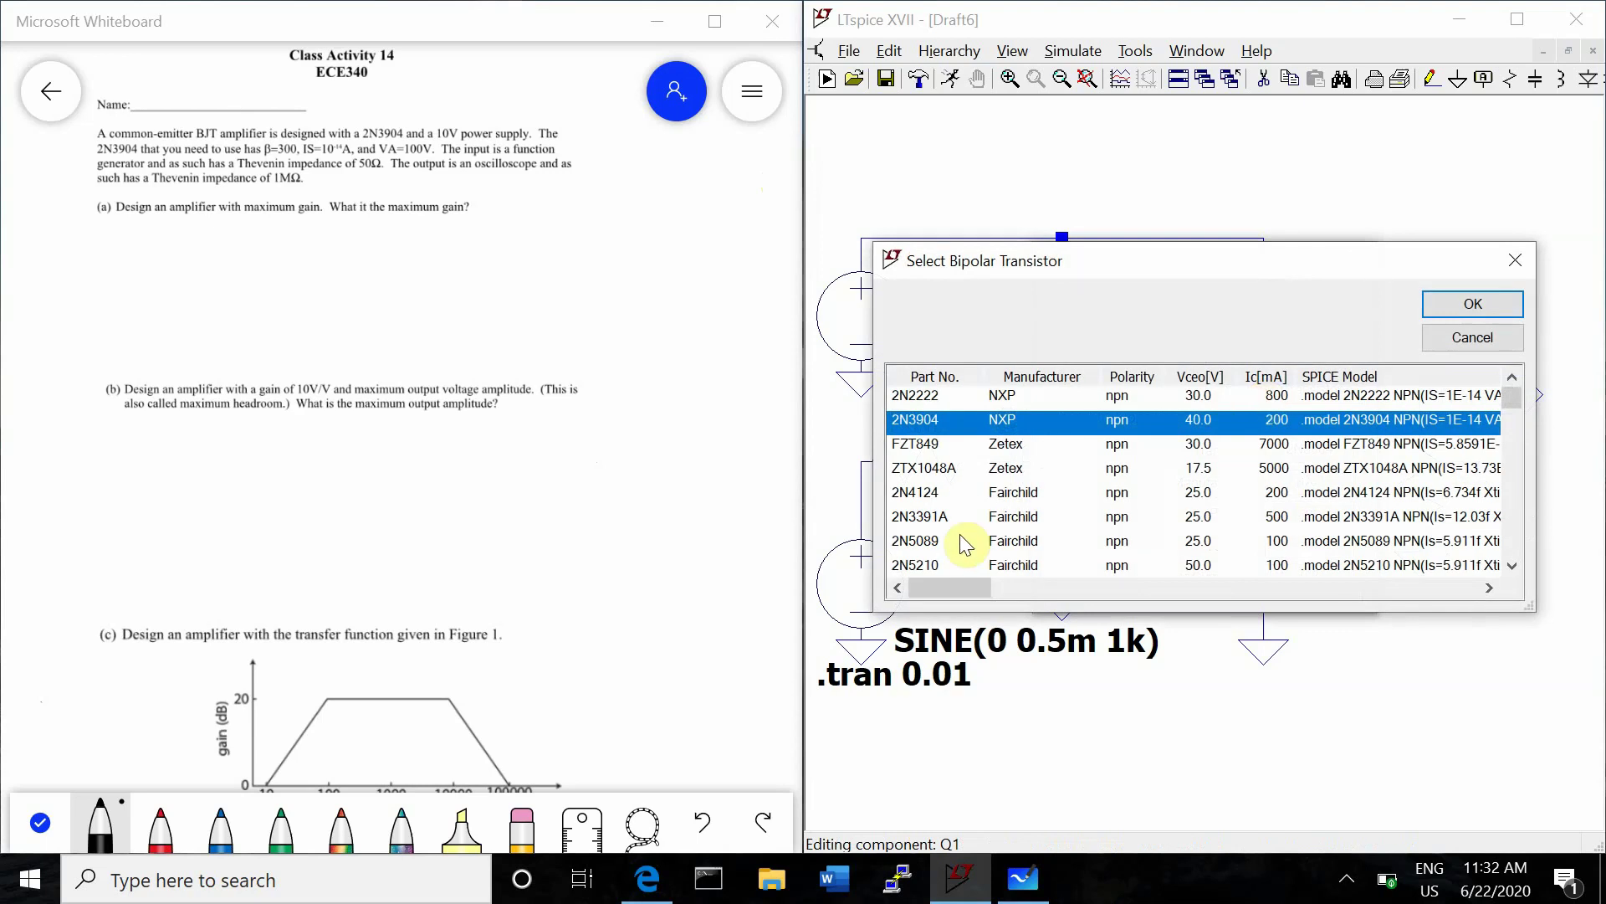
drag(953, 588, 1008, 570)
click(1046, 429)
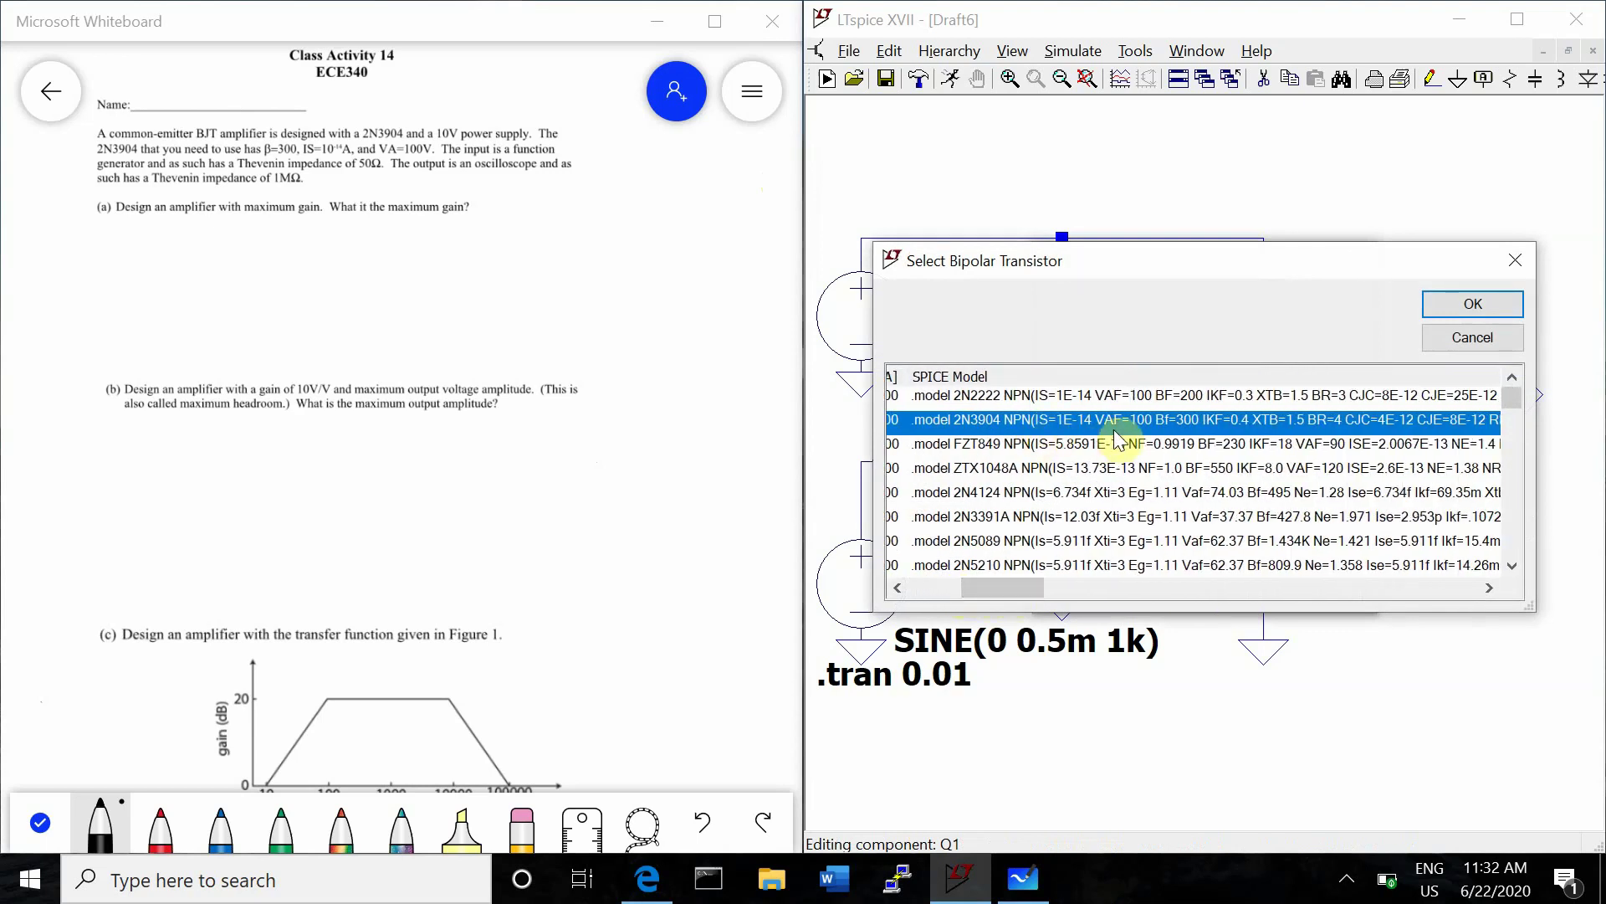
click(1513, 260)
click(1357, 259)
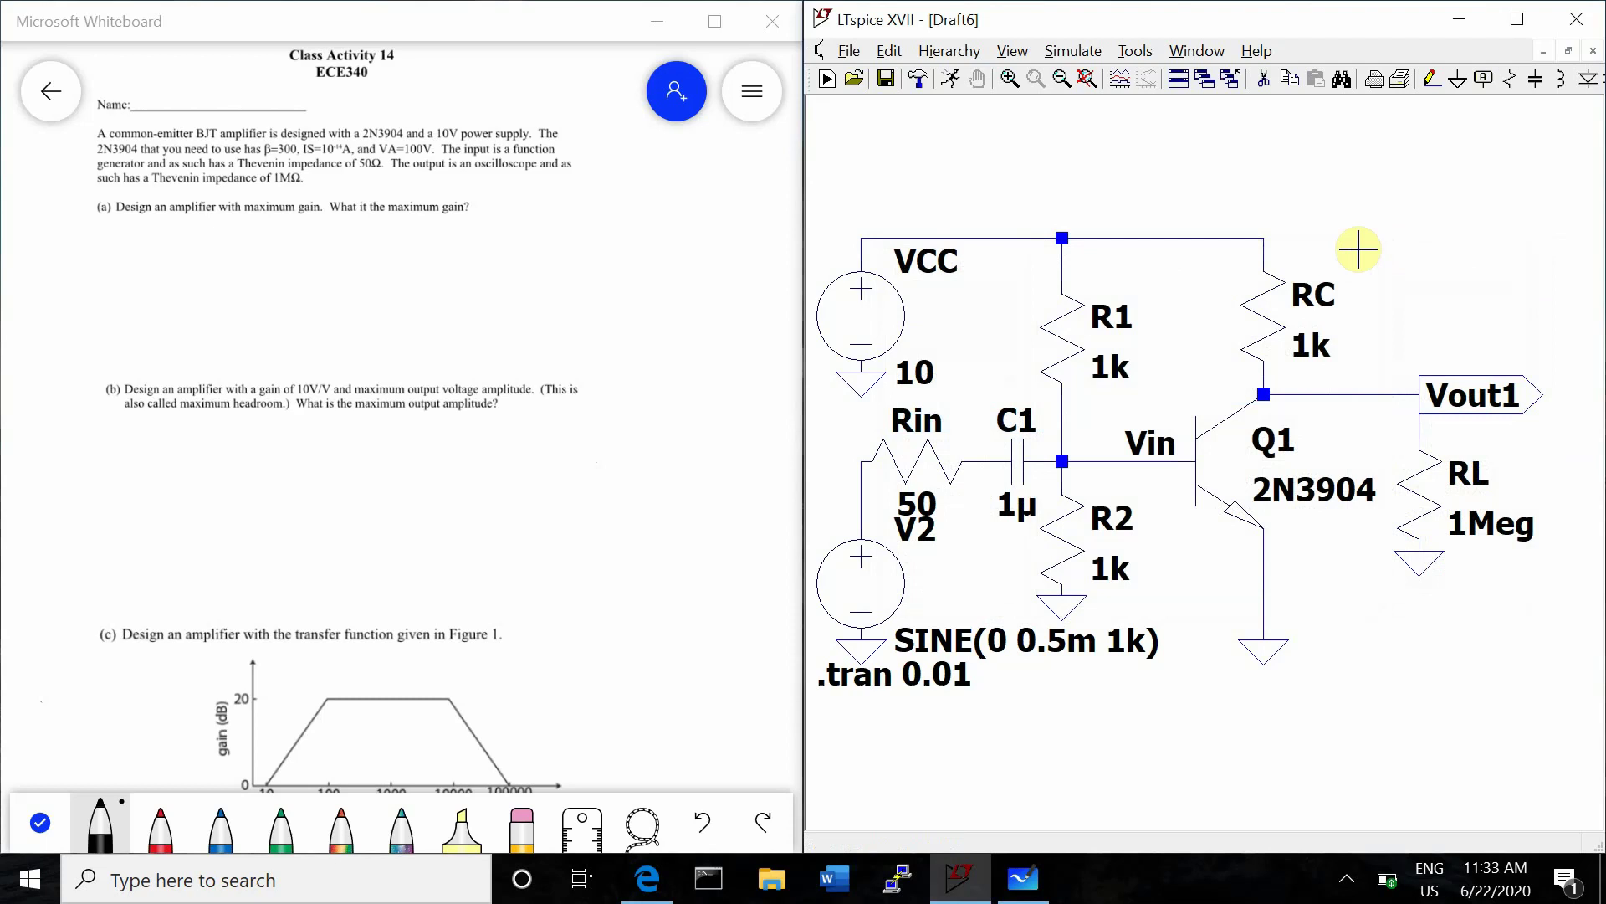
- Handwrite R1, R2 >> Rin and Rc << RL below question (a)
mouse_move(137, 238)
mouse_down()
mouse_move(171, 274)
mouse_move(215, 229)
mouse_move(216, 263)
mouse_up()
mouse_move(217, 251)
mouse_down()
mouse_move(249, 274)
mouse_move(326, 249)
mouse_move(326, 264)
mouse_up()
drag(327, 233, 347, 262)
drag(362, 256, 402, 266)
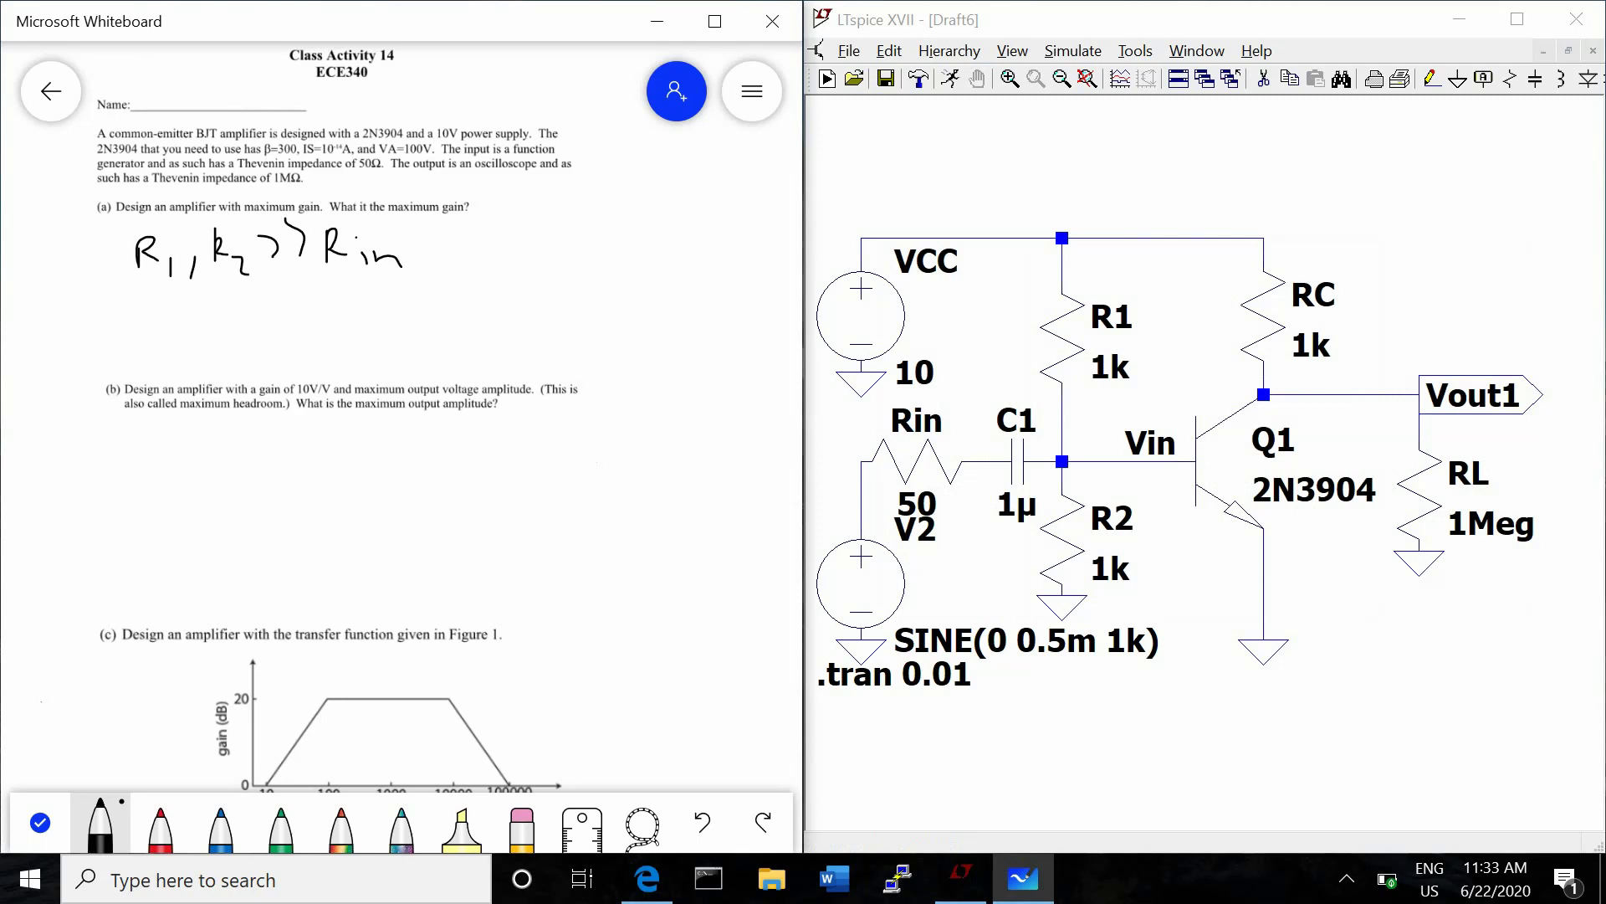
drag(153, 303, 154, 334)
drag(154, 305, 177, 333)
mouse_move(203, 323)
mouse_down()
mouse_move(190, 331)
mouse_move(293, 316)
mouse_up()
drag(311, 306, 331, 334)
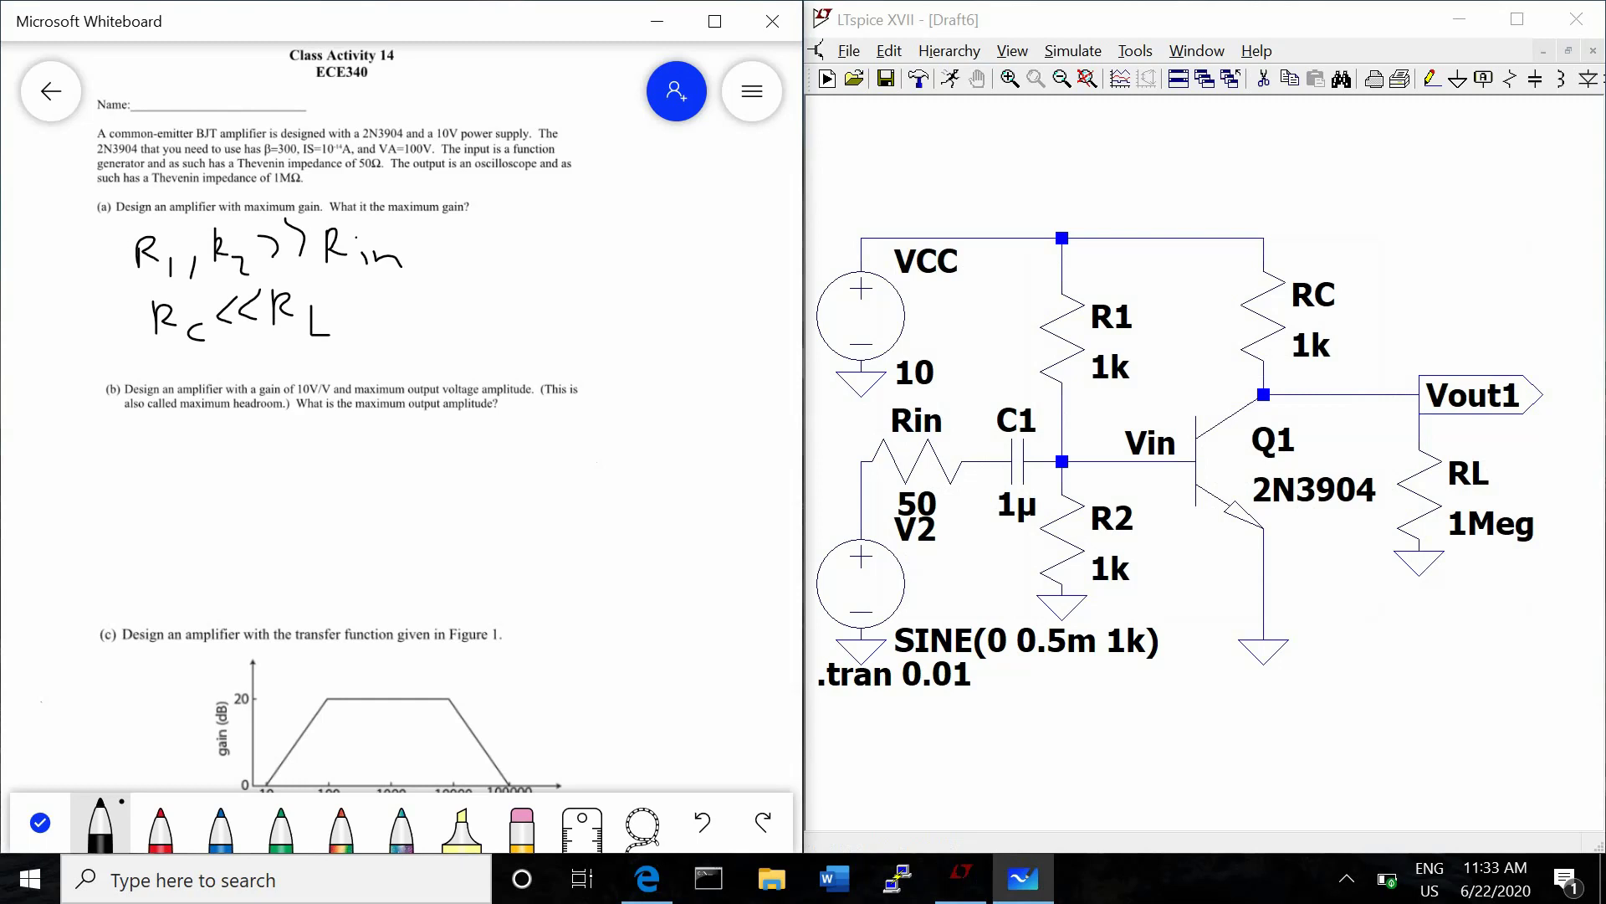
- Write RC=100k to the right of Rin and underline the Rc << RL condition
drag(466, 249, 467, 293)
mouse_move(467, 251)
mouse_down()
mouse_move(494, 284)
mouse_move(519, 240)
mouse_move(519, 283)
mouse_up()
drag(149, 356, 359, 354)
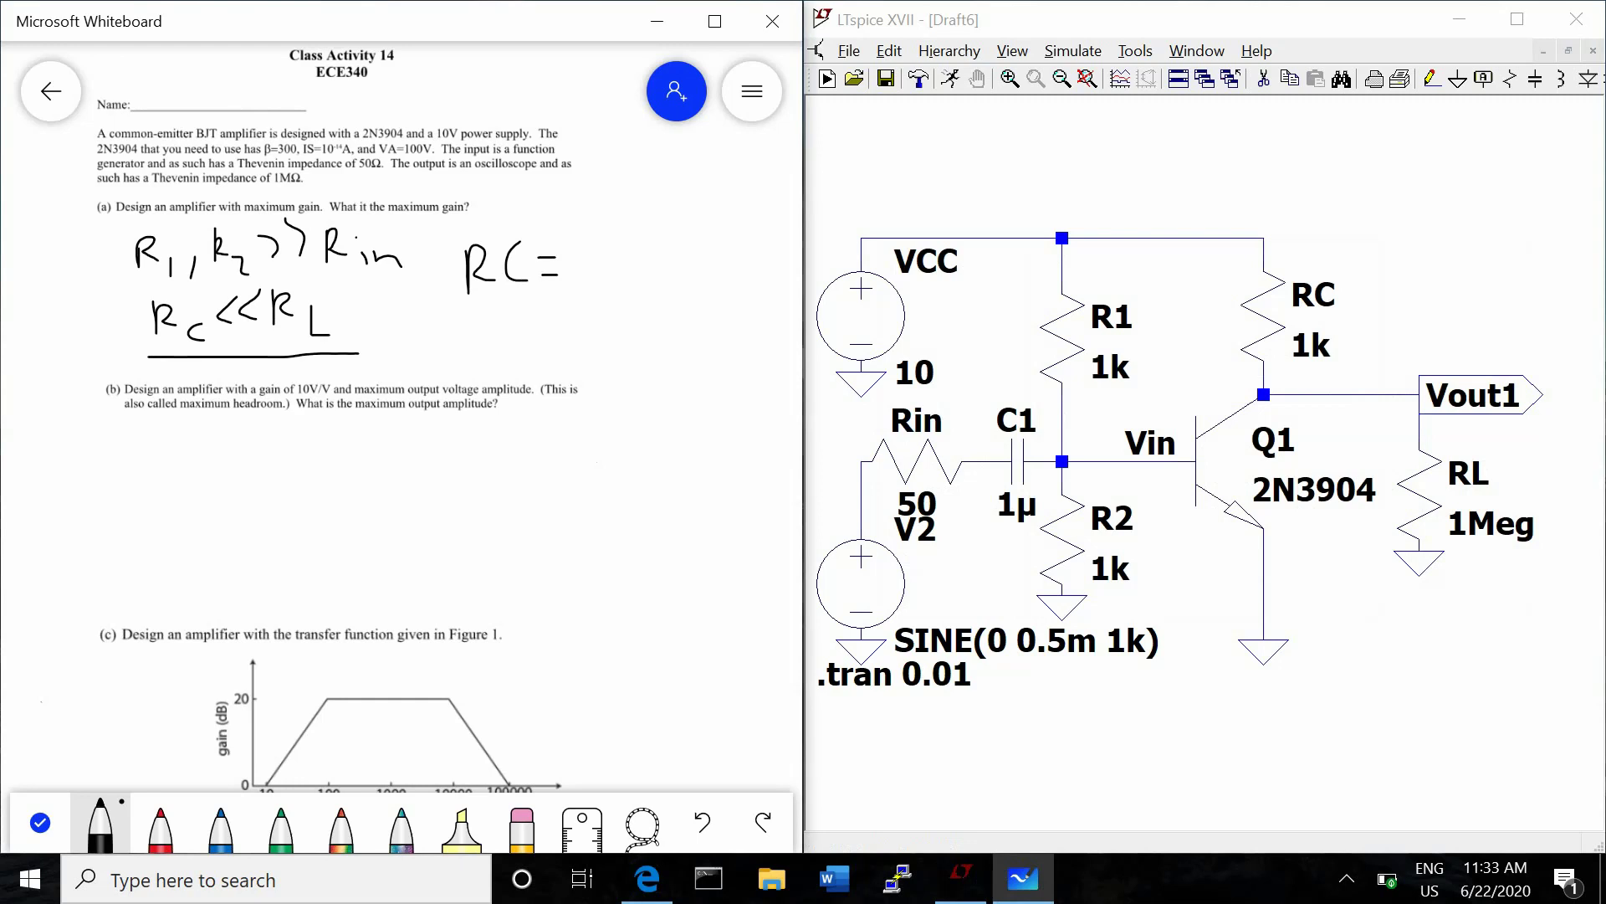
mouse_move(573, 241)
mouse_down()
mouse_move(572, 283)
mouse_move(604, 285)
mouse_move(596, 246)
mouse_move(642, 244)
mouse_move(662, 281)
mouse_move(691, 288)
mouse_up()
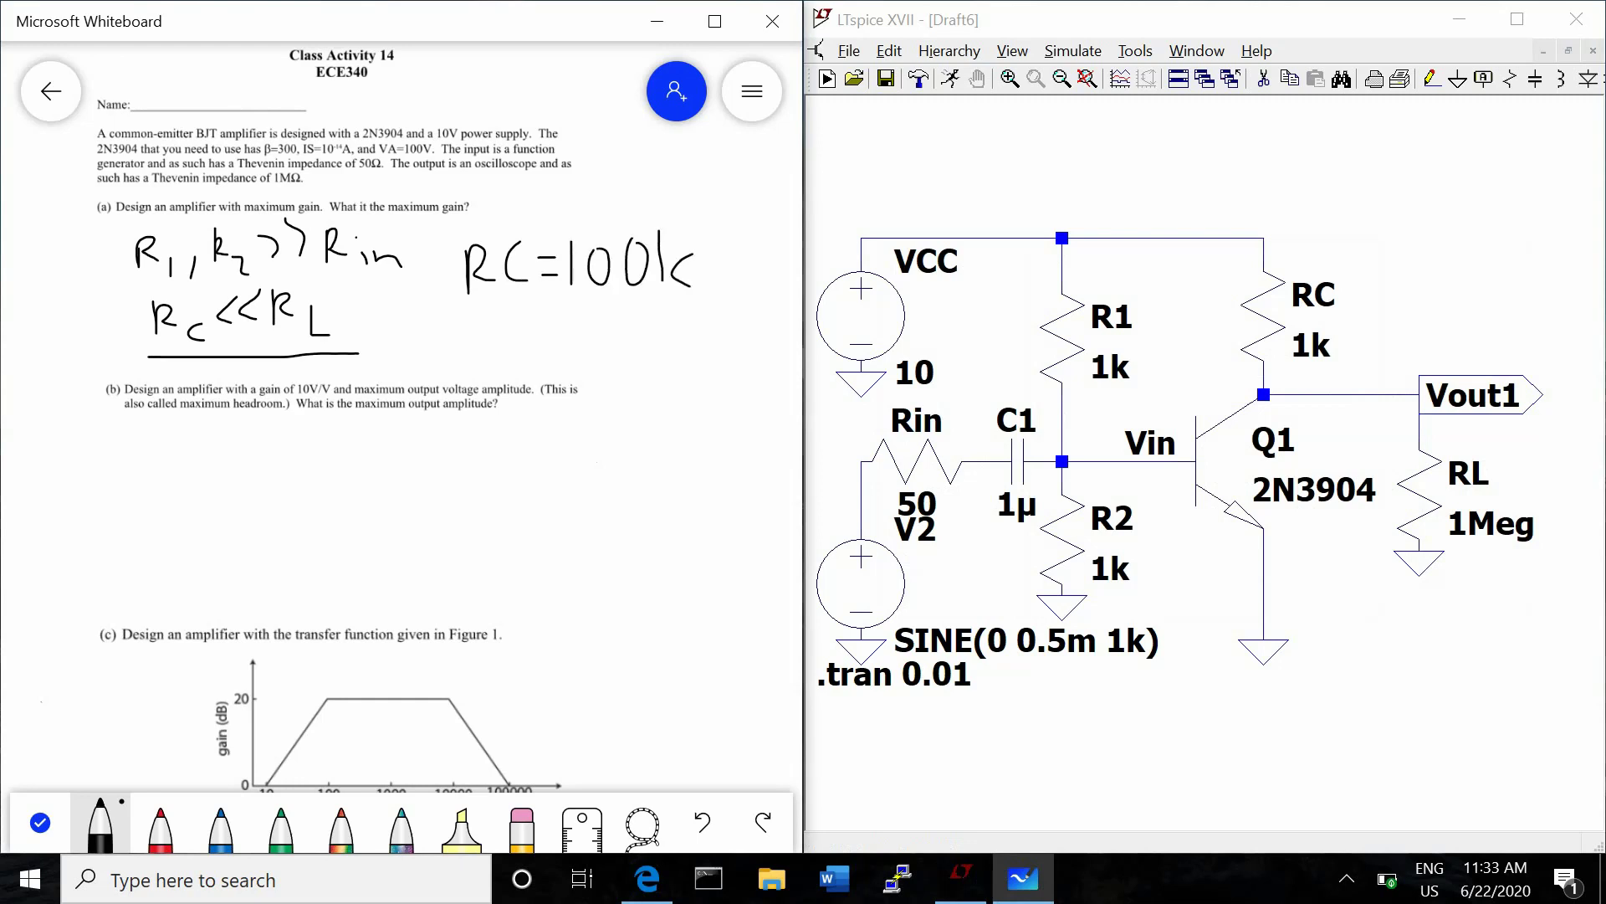
- Set resistor RC to 100k and R2 to 10k
right_click(1255, 330)
text(100k)
key(Return)
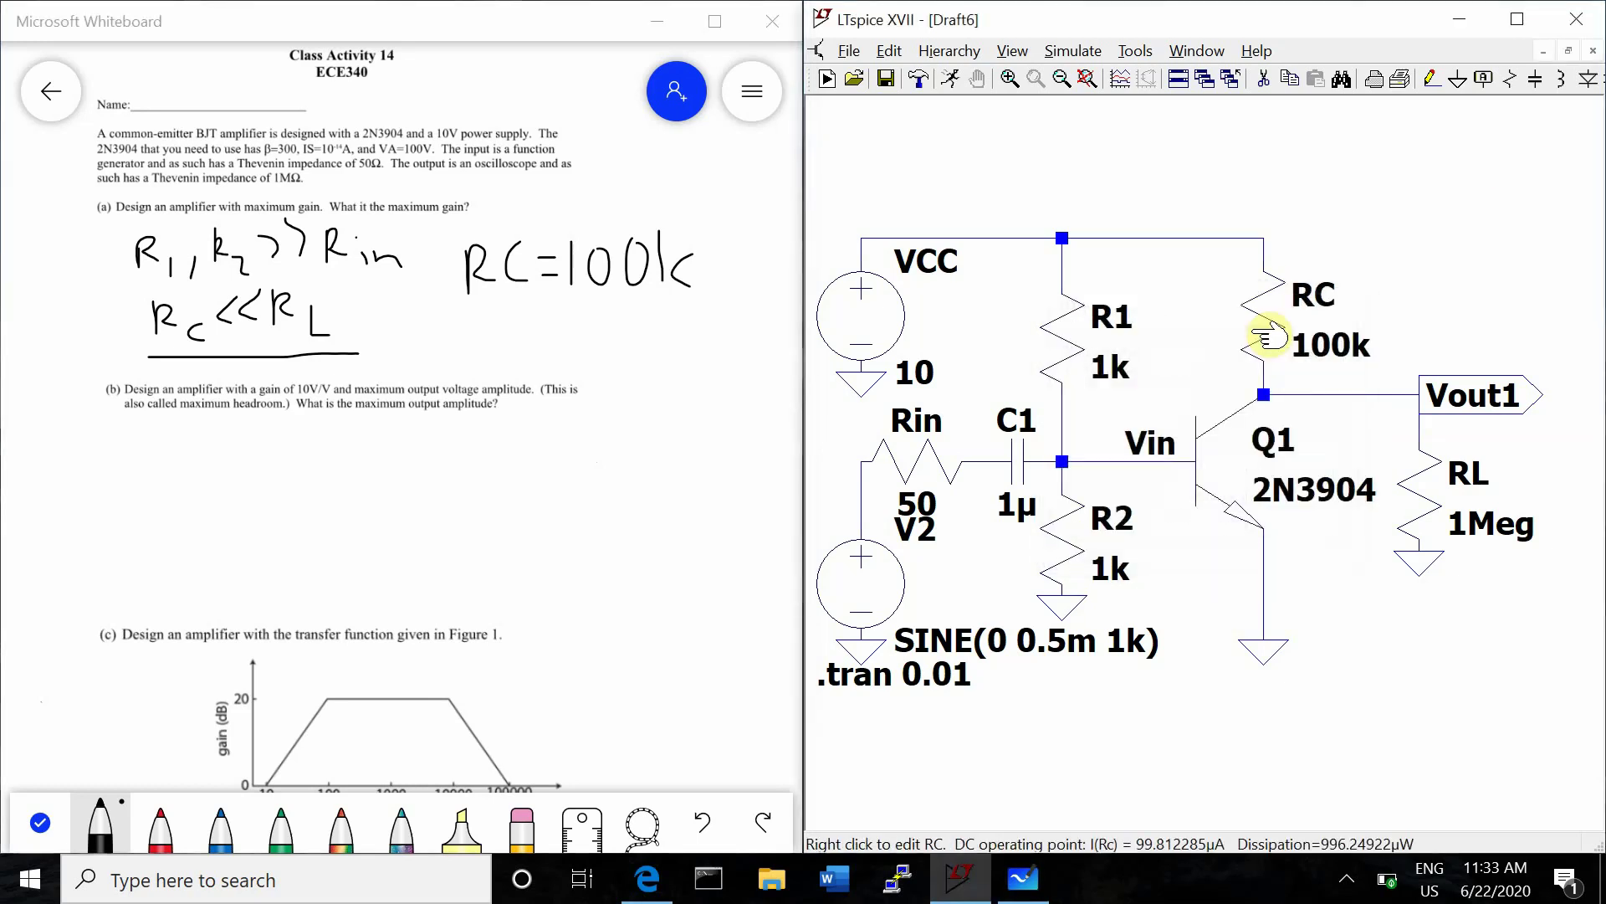
right_click(1064, 545)
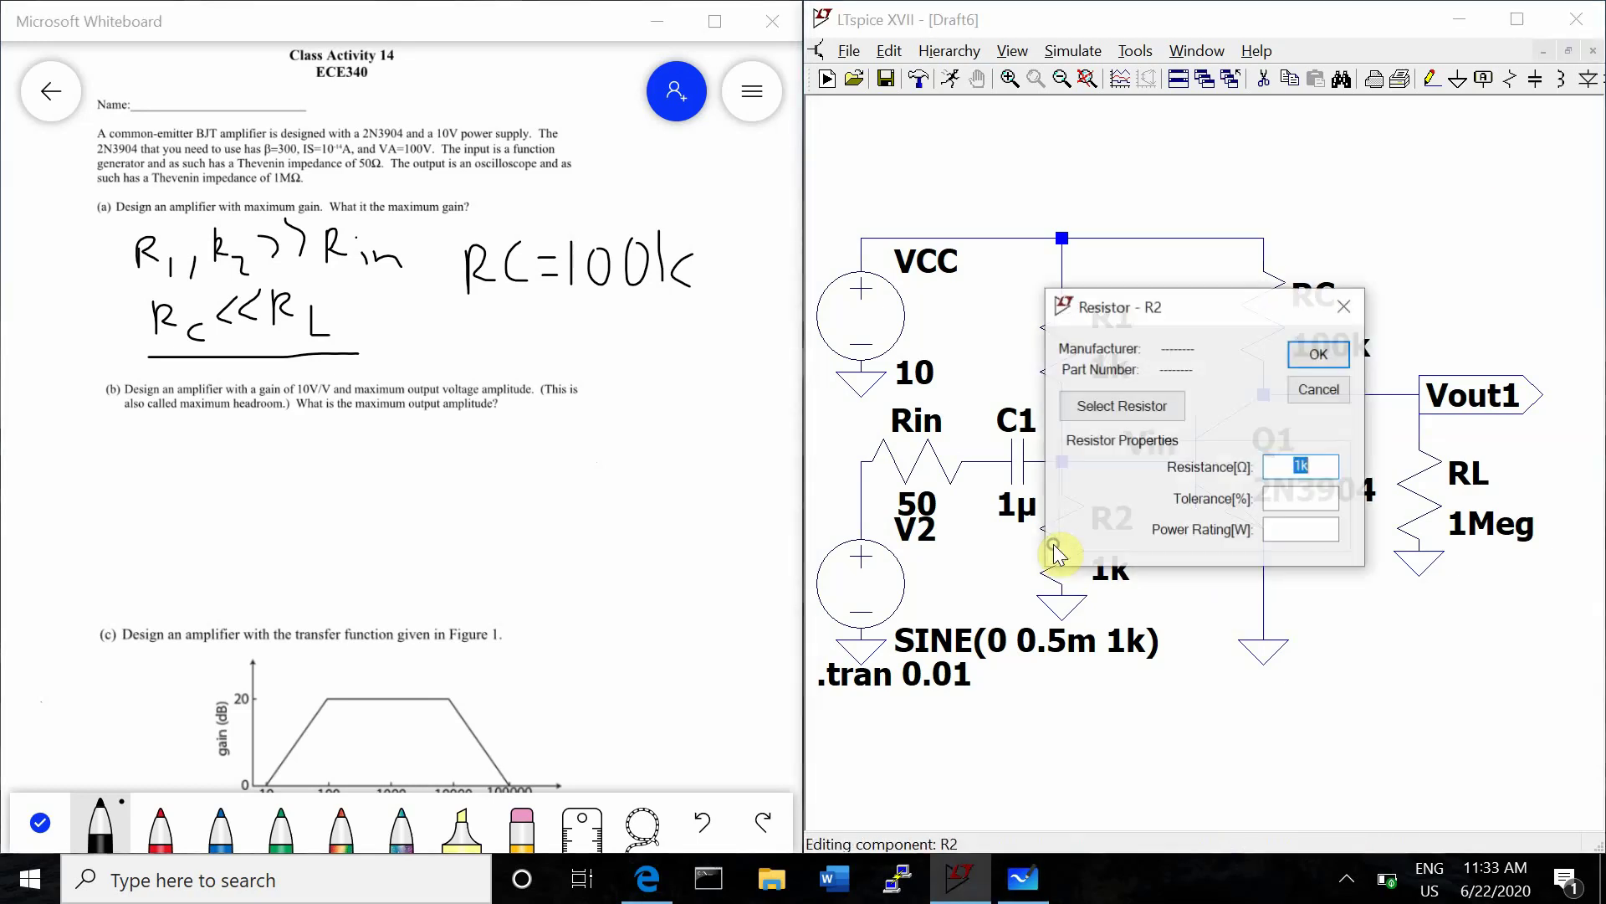
text(10k)
key(Return)
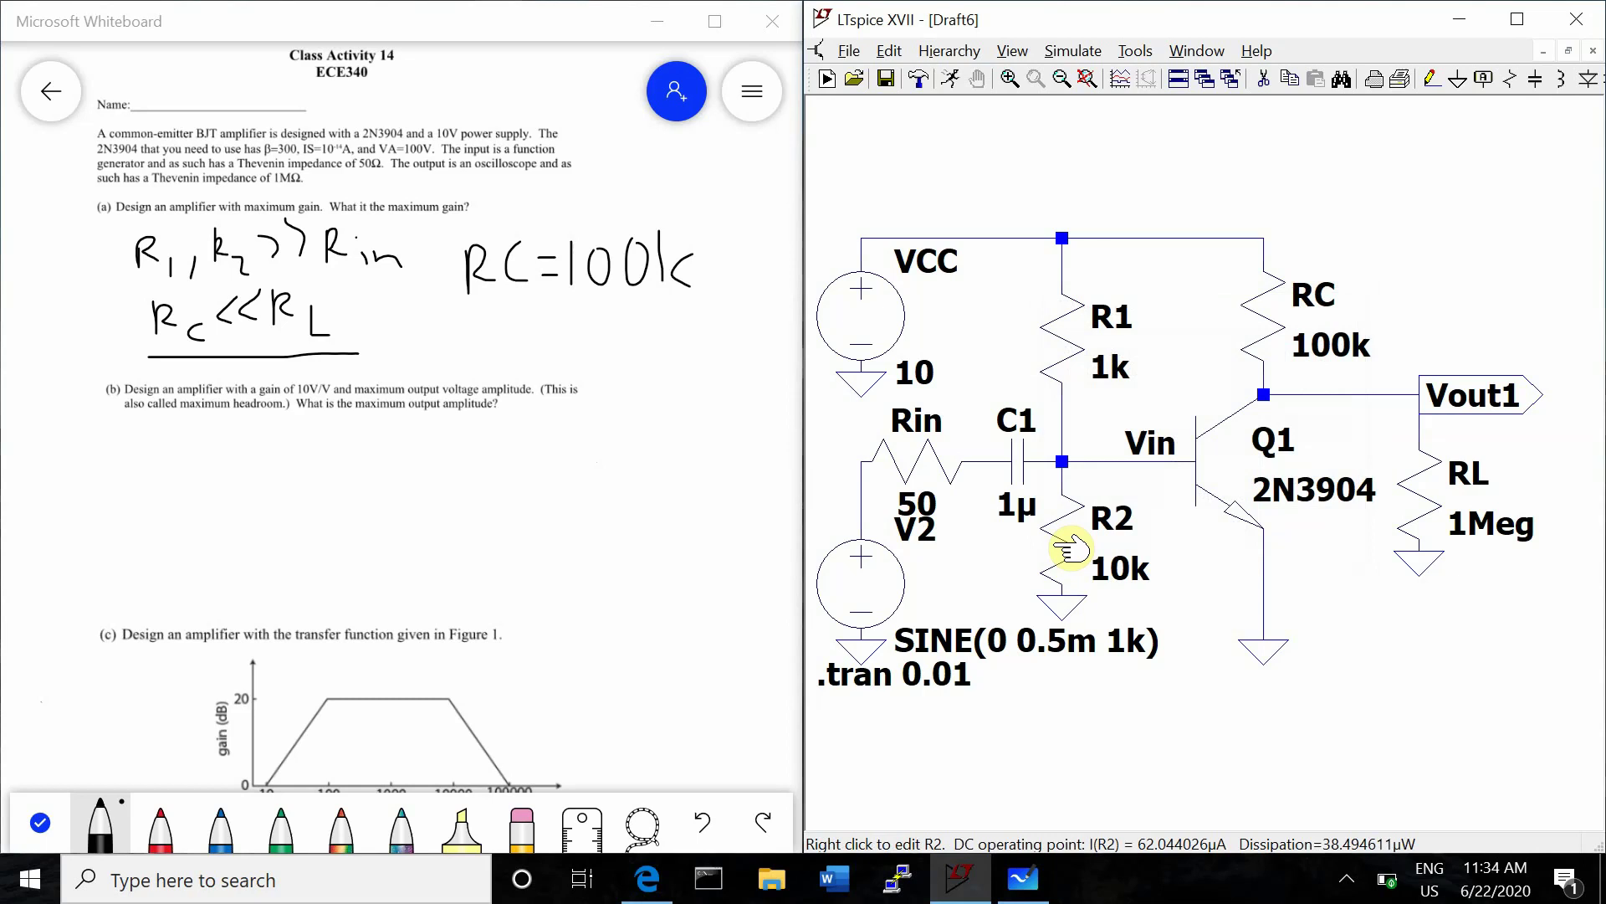
- Make R1's resistance the sweep parameter {R}
right_click(1065, 361)
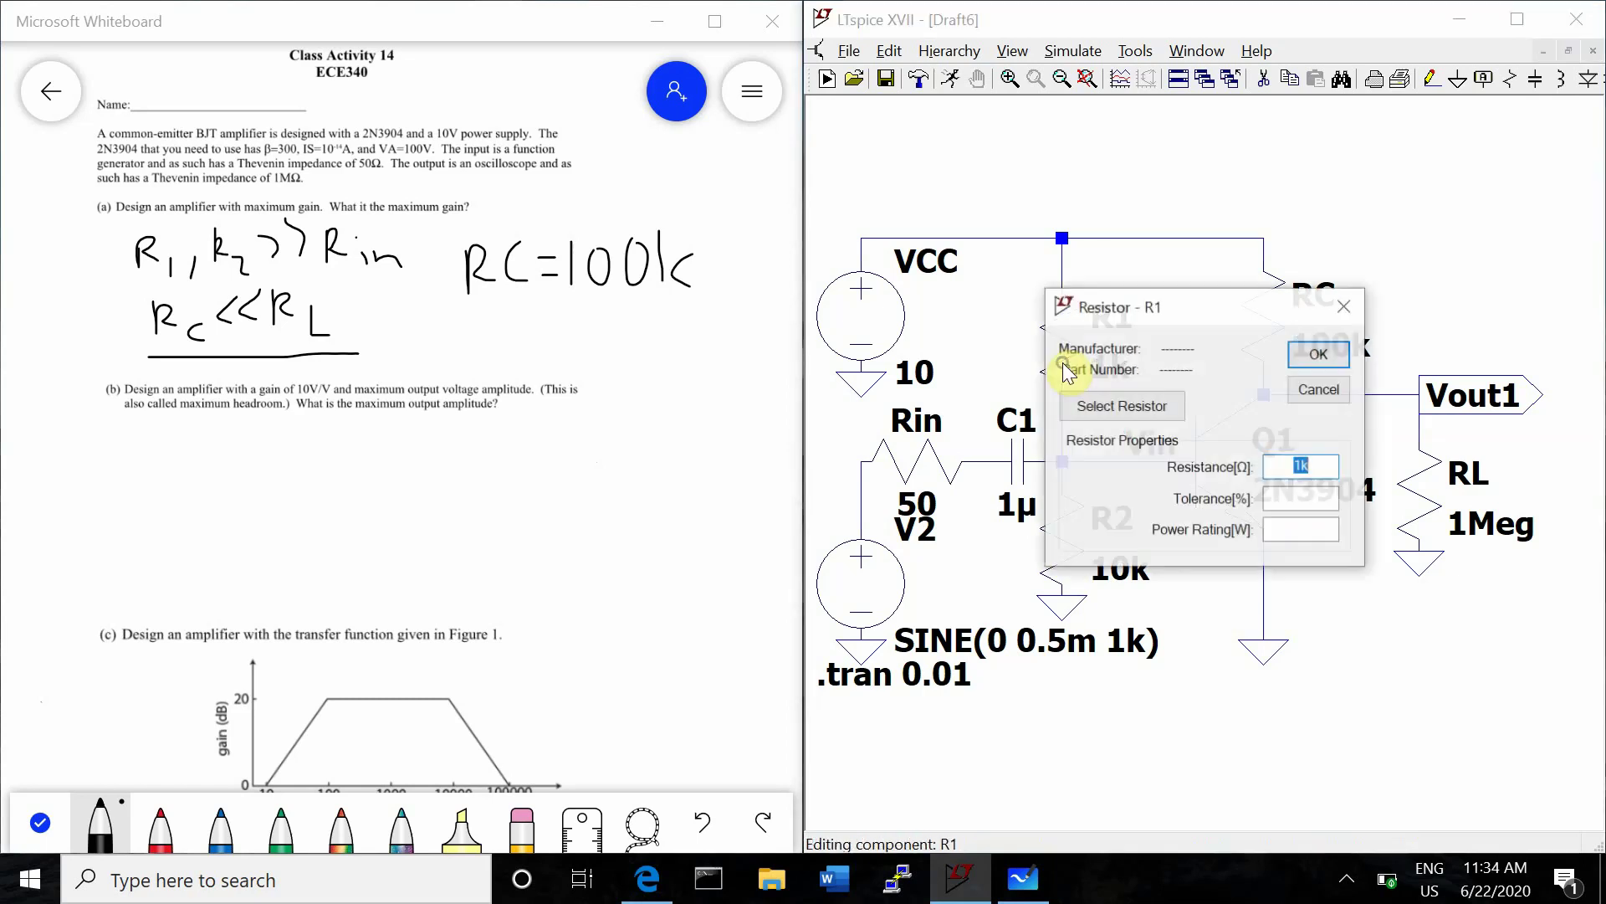
text({R})
key(Return)
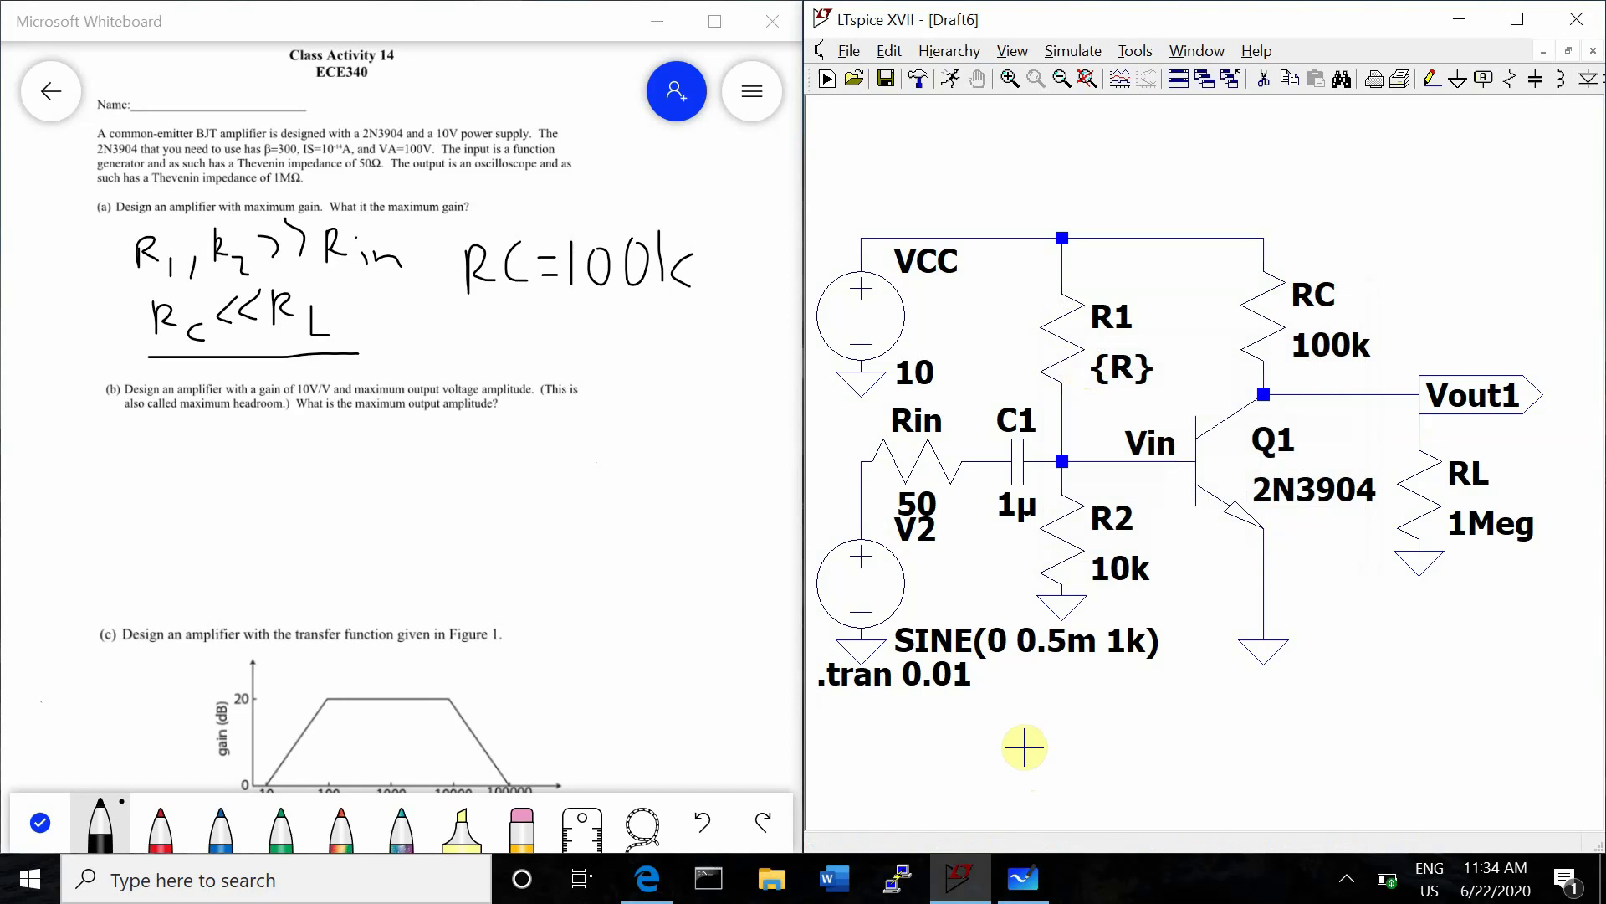
- Place the directive .step param R 100k 200k below the .tran line
text(s)
text(.step)
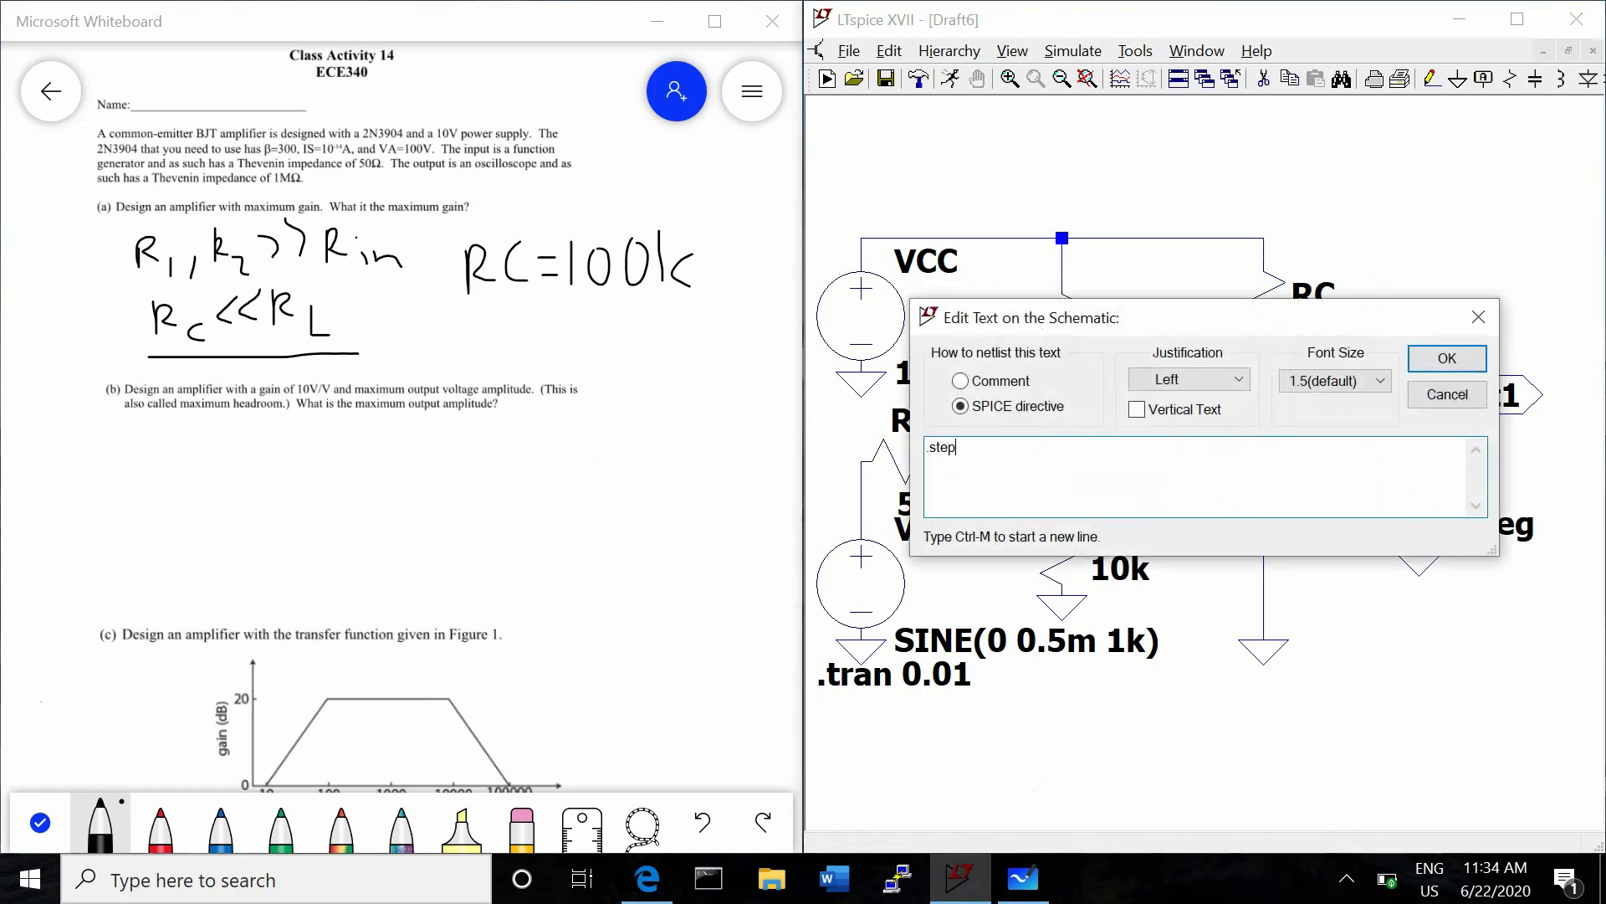
text( param R 100k 200k)
key(Return)
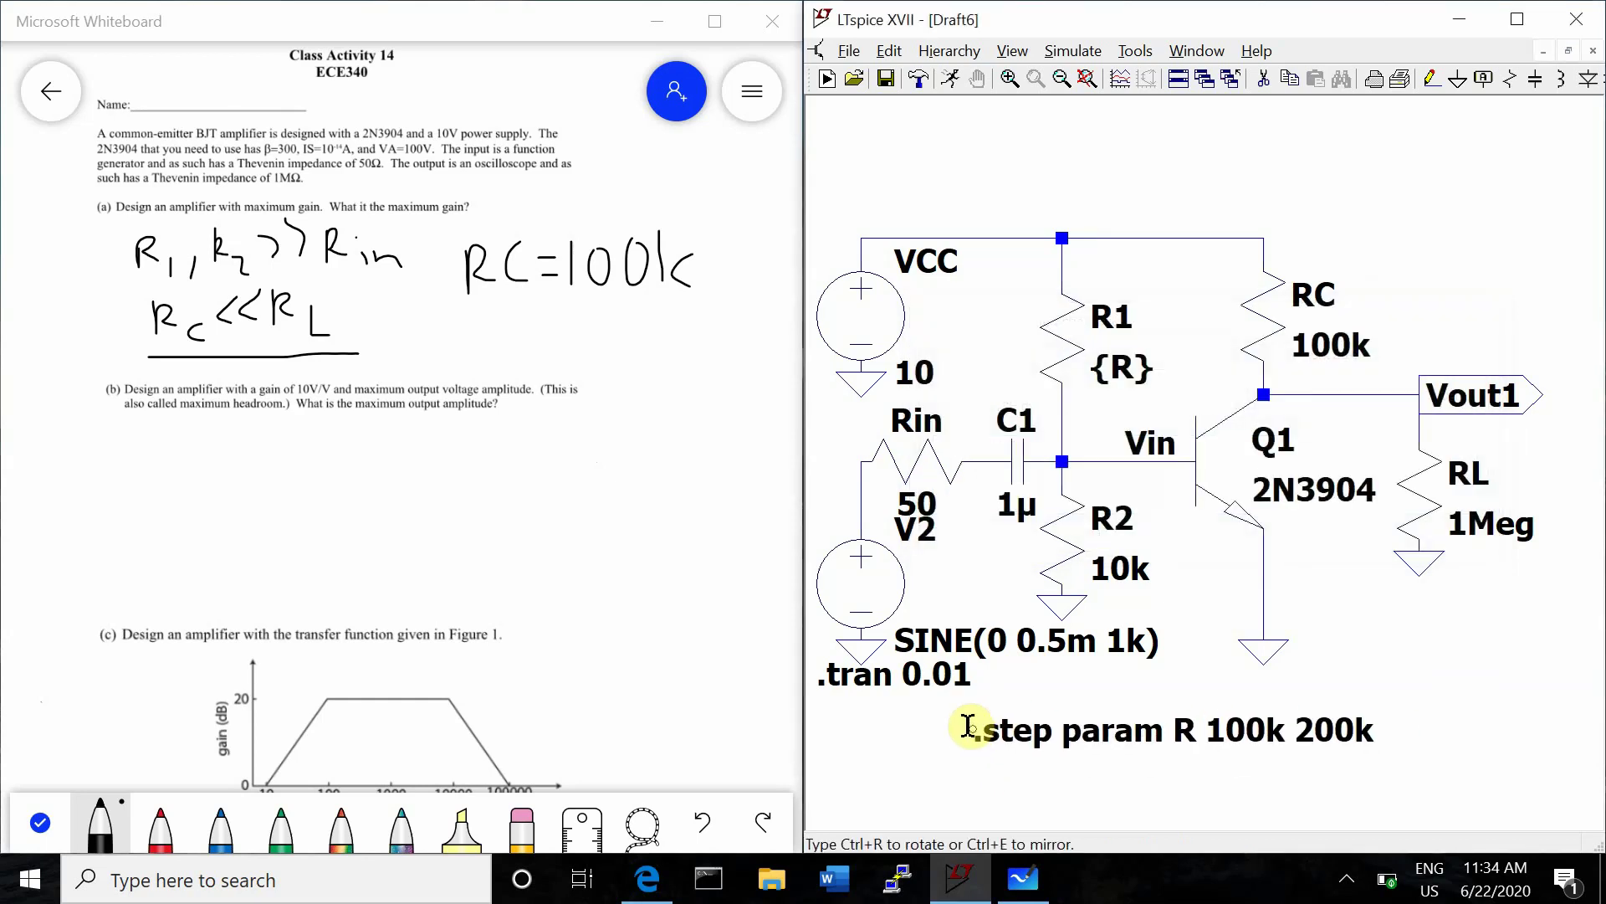
click(968, 721)
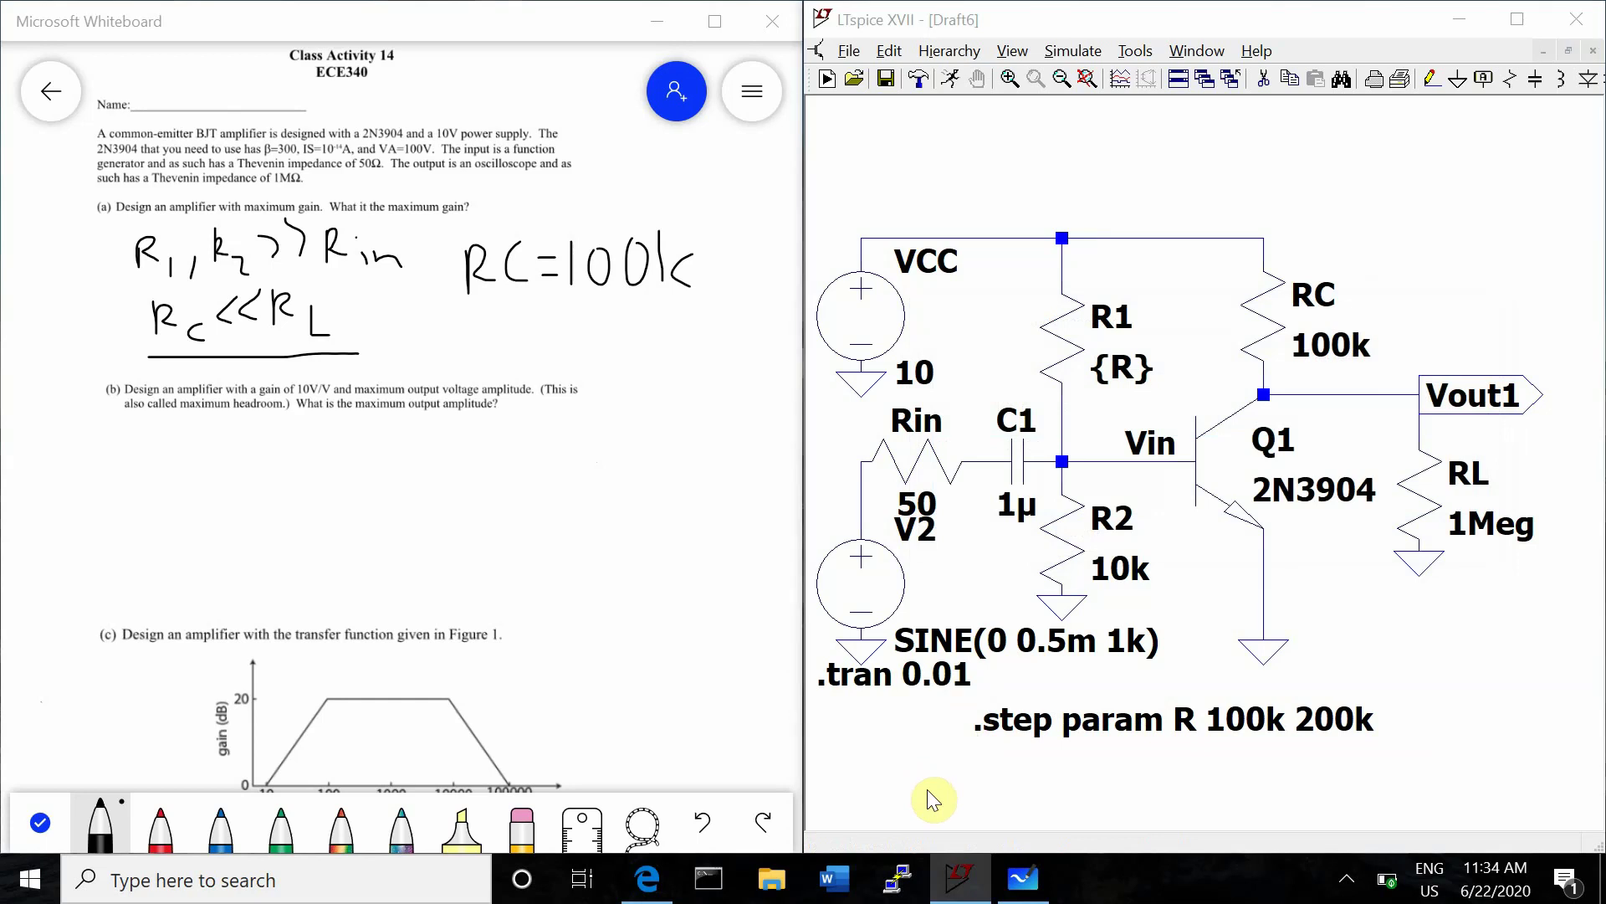
- Place the directive .meas tran VOUT pp V(vout1) under the .step line
key(s)
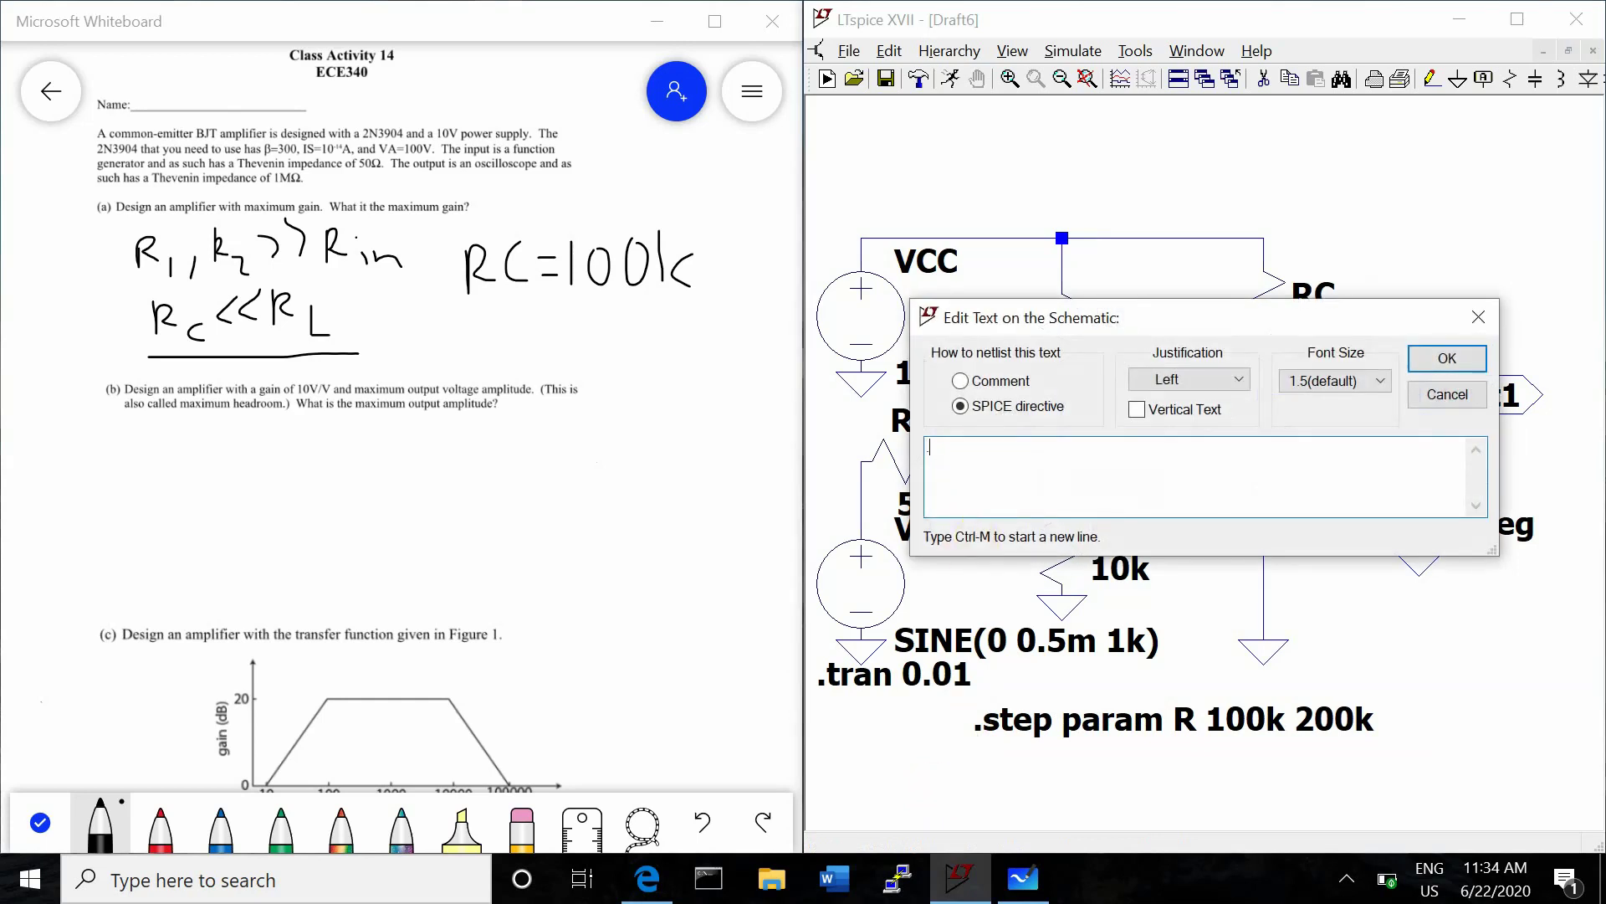
text(.meas)
text(tran VOUT)
text(pp V(vout1))
key(Return)
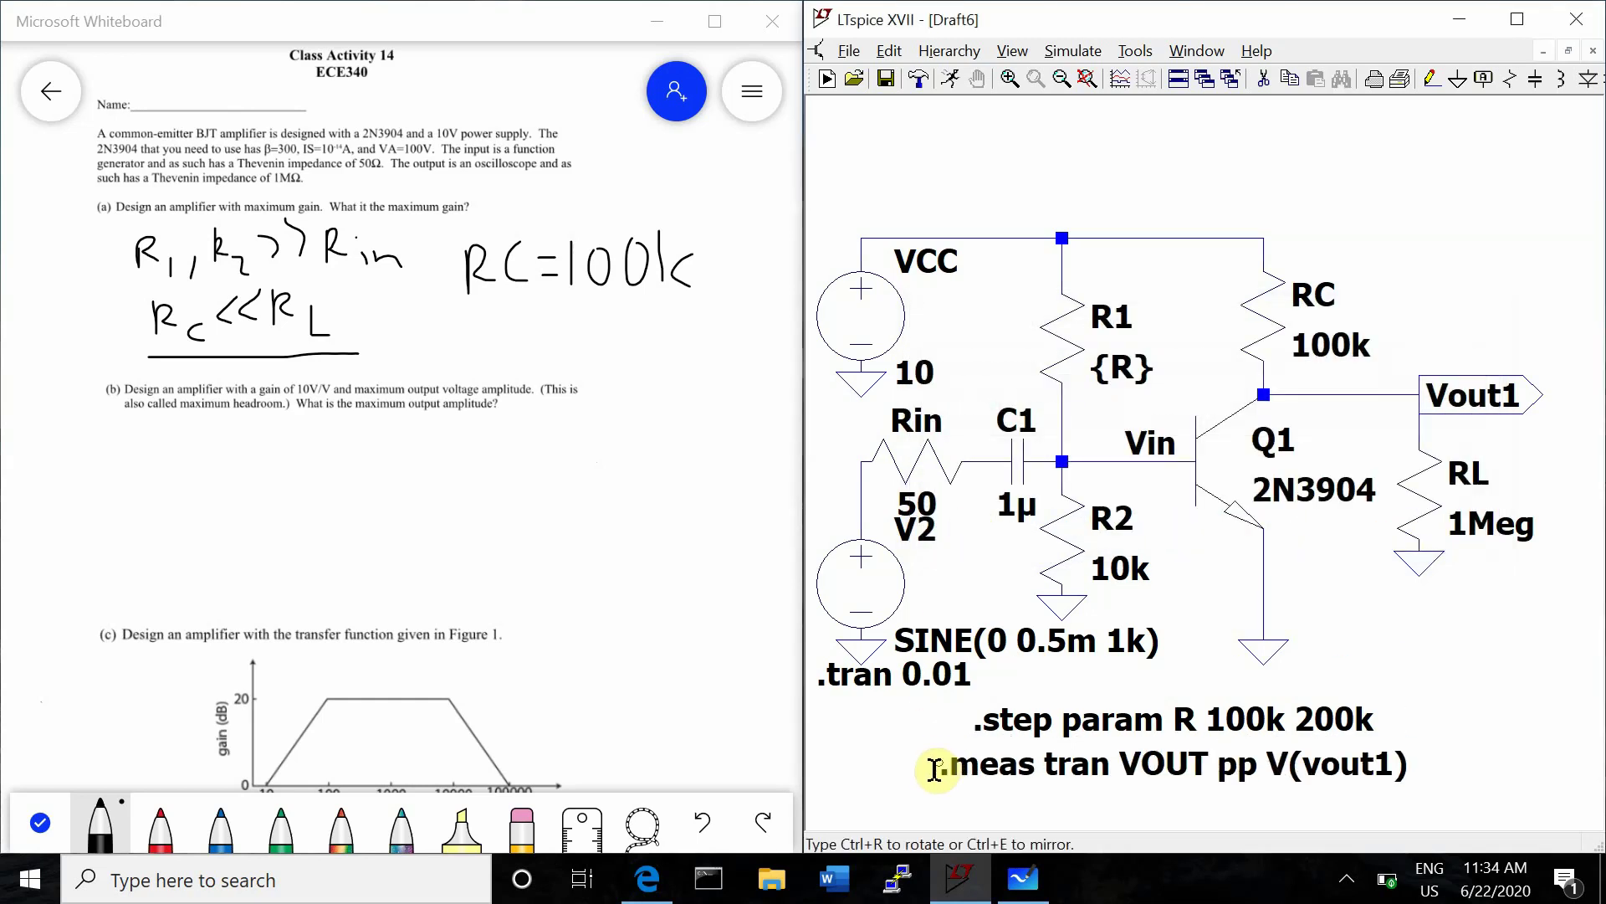
click(934, 767)
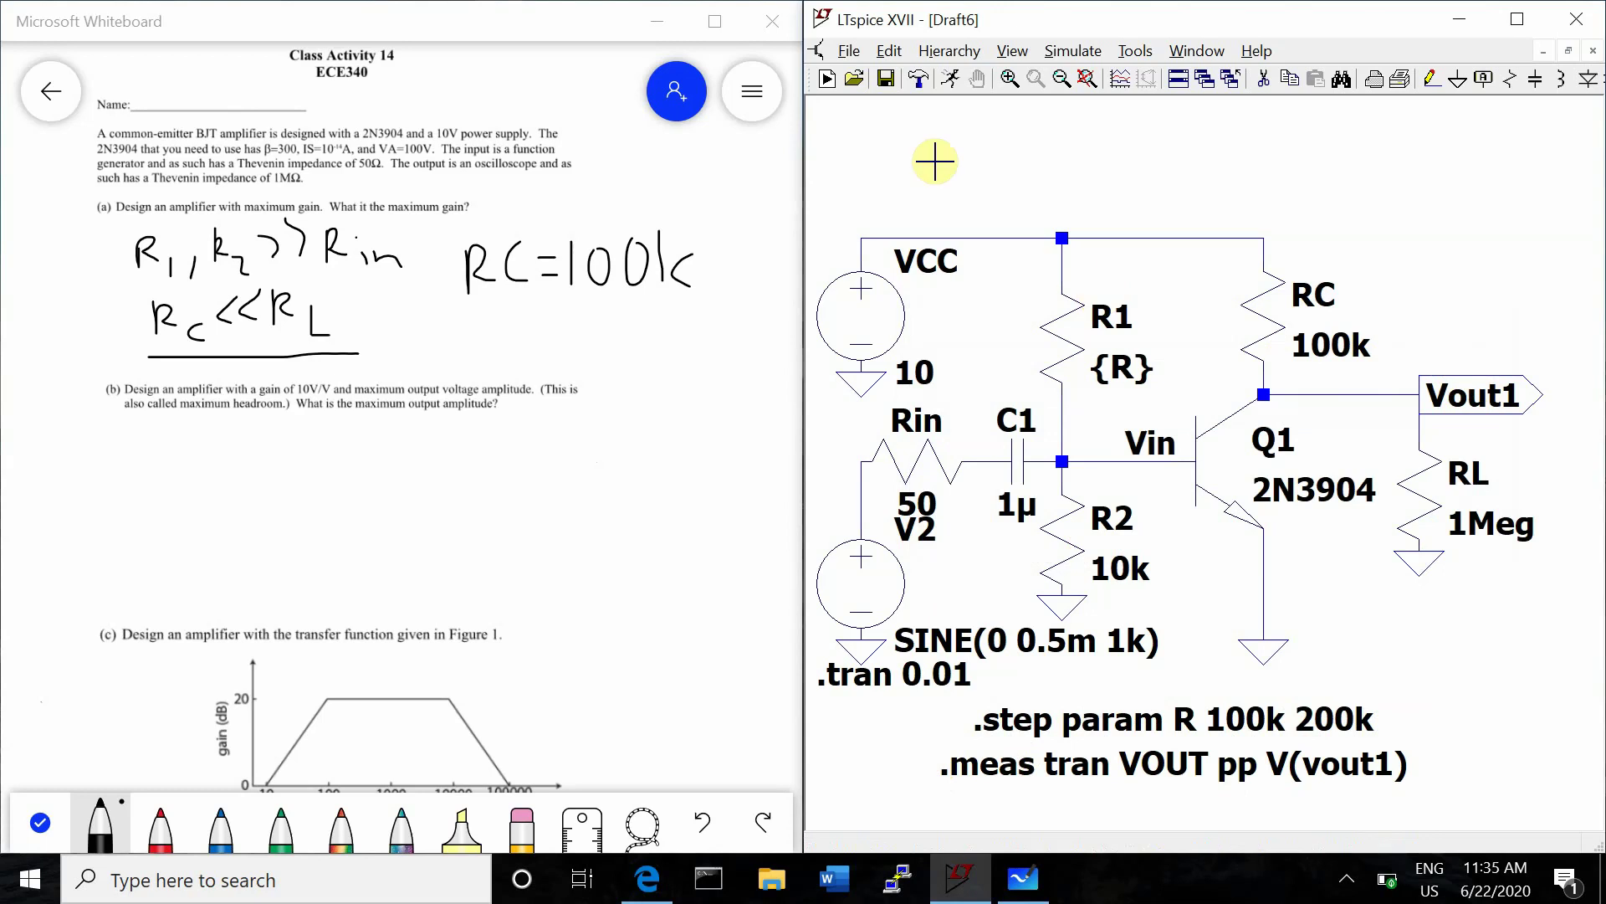
- Run the 100k–200k R sweep and plot V(vout1) for every step
click(951, 87)
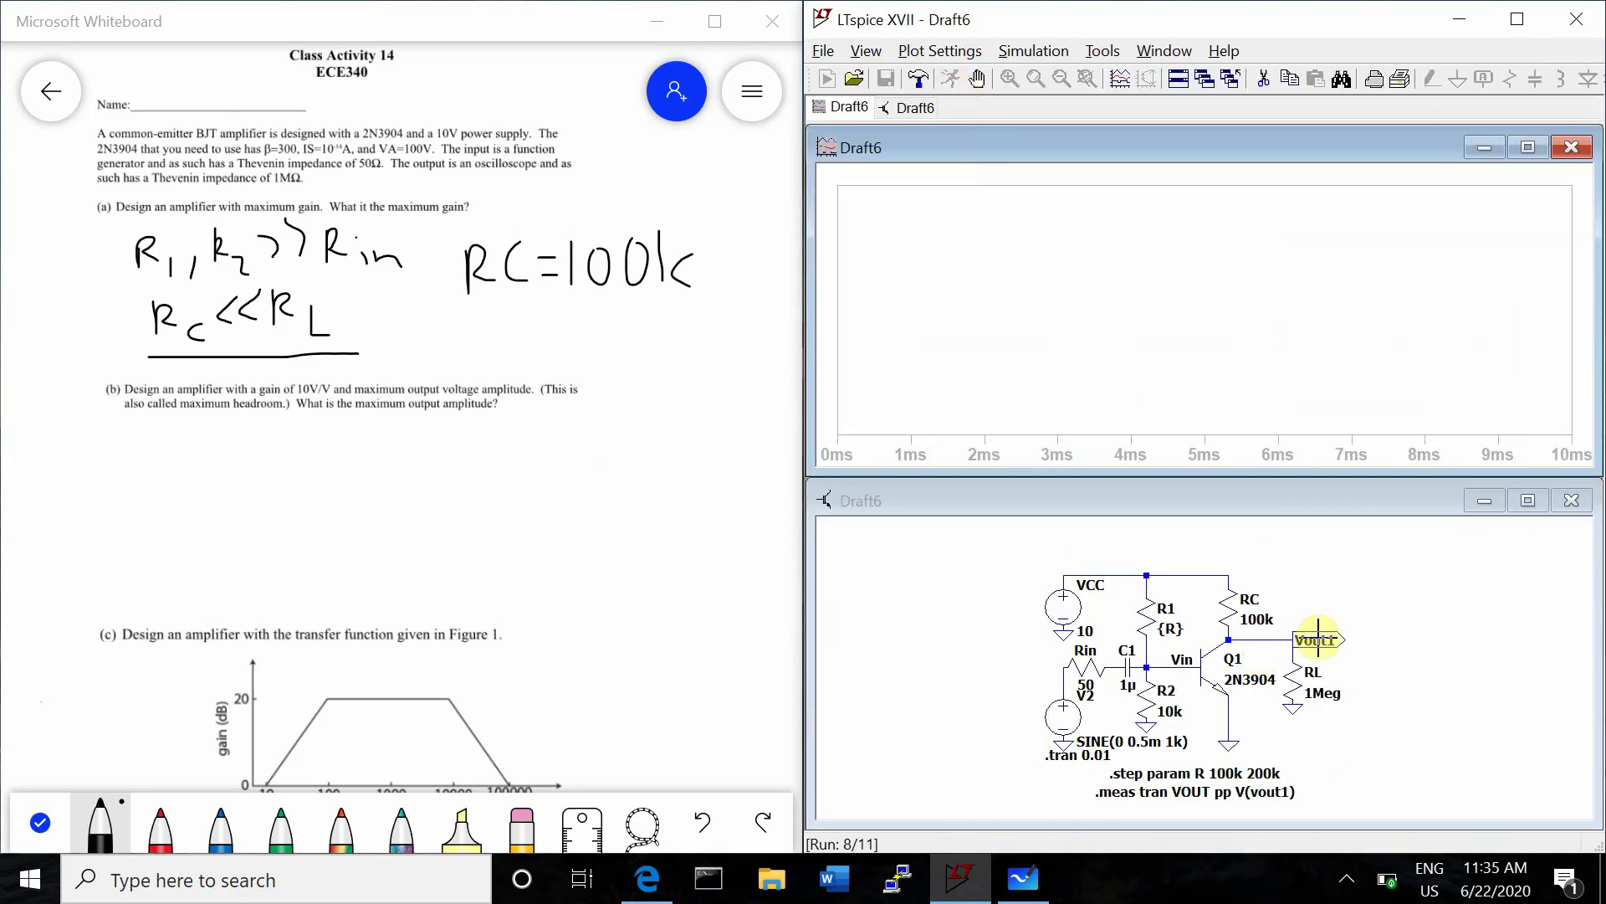
click(1326, 630)
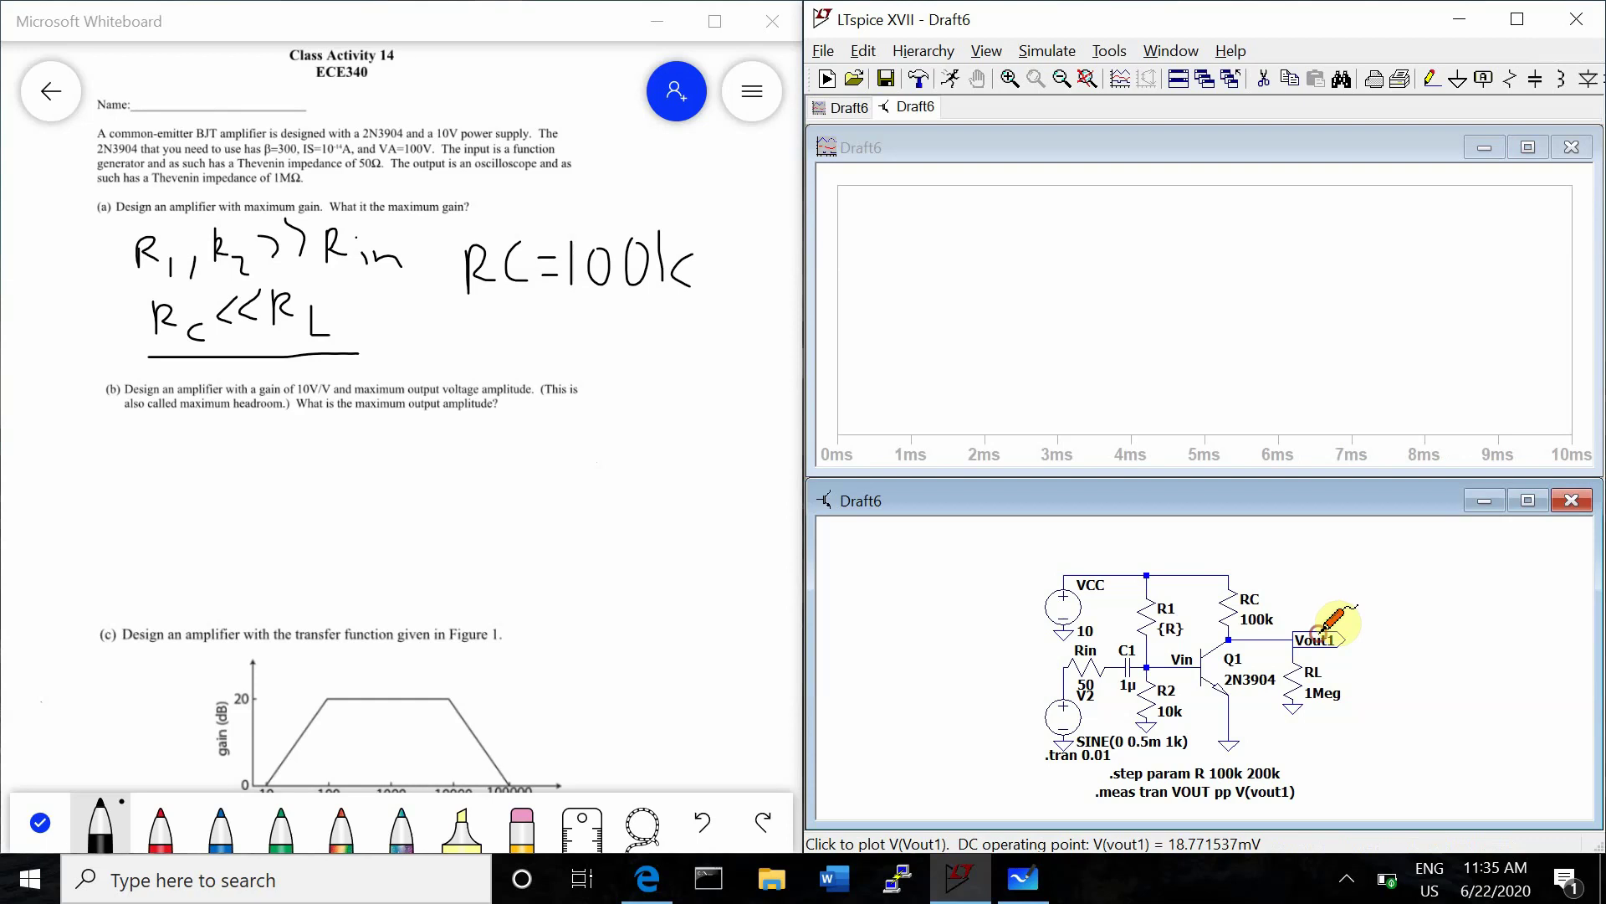
click(1318, 638)
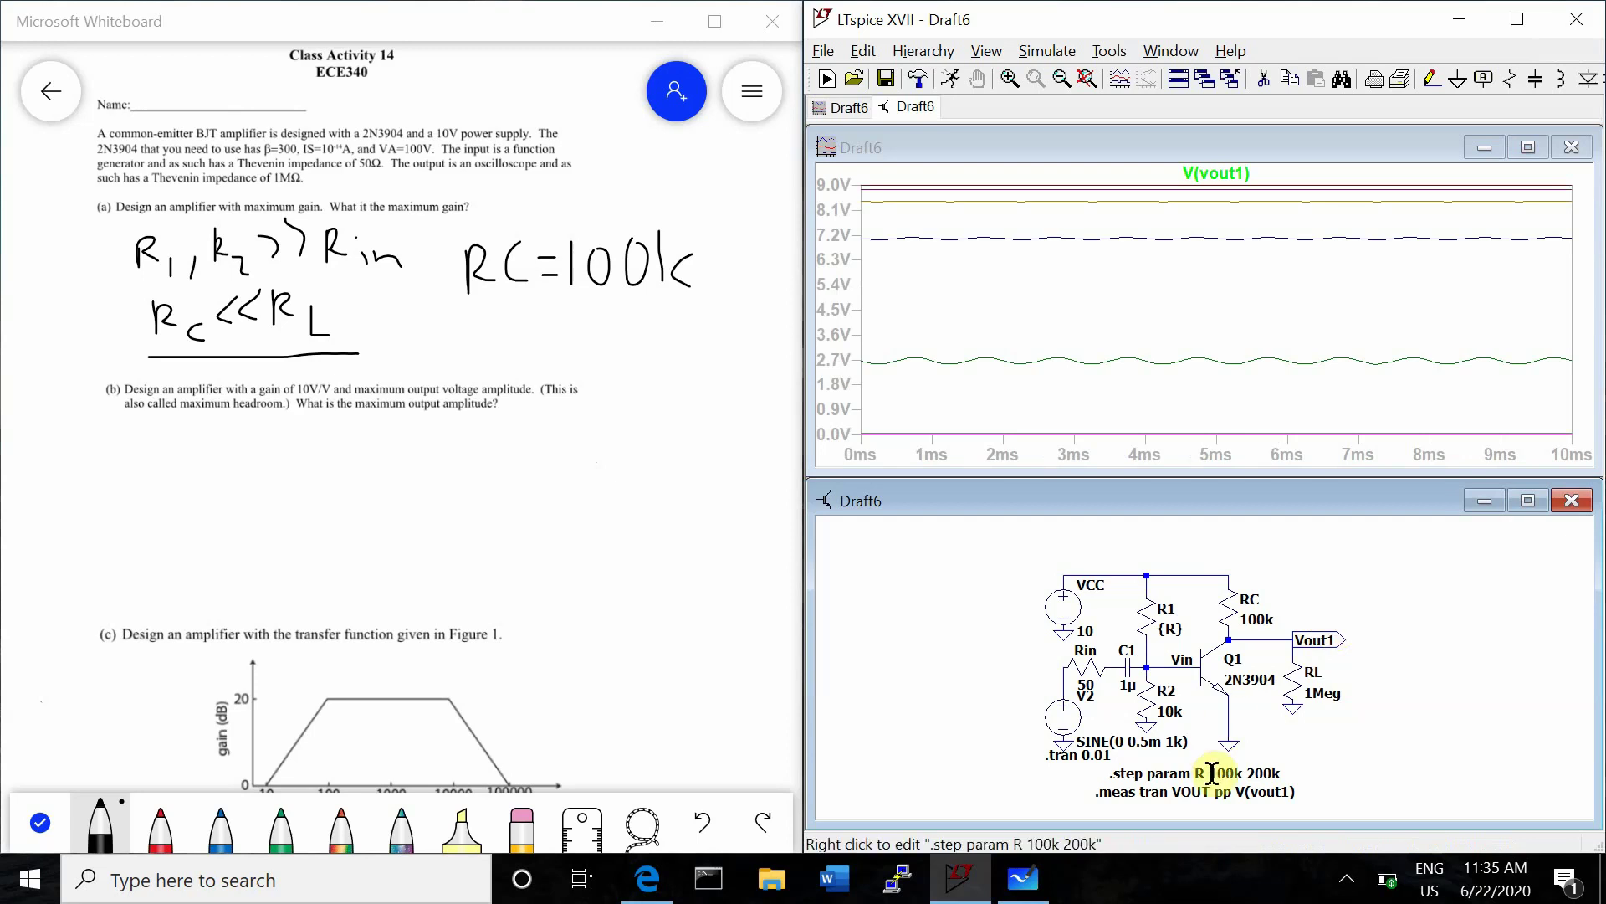
click(987, 51)
- In the log, spot the largest peak-to-peak 0.231692 at step 7 (R=160k), then close it
click(1025, 323)
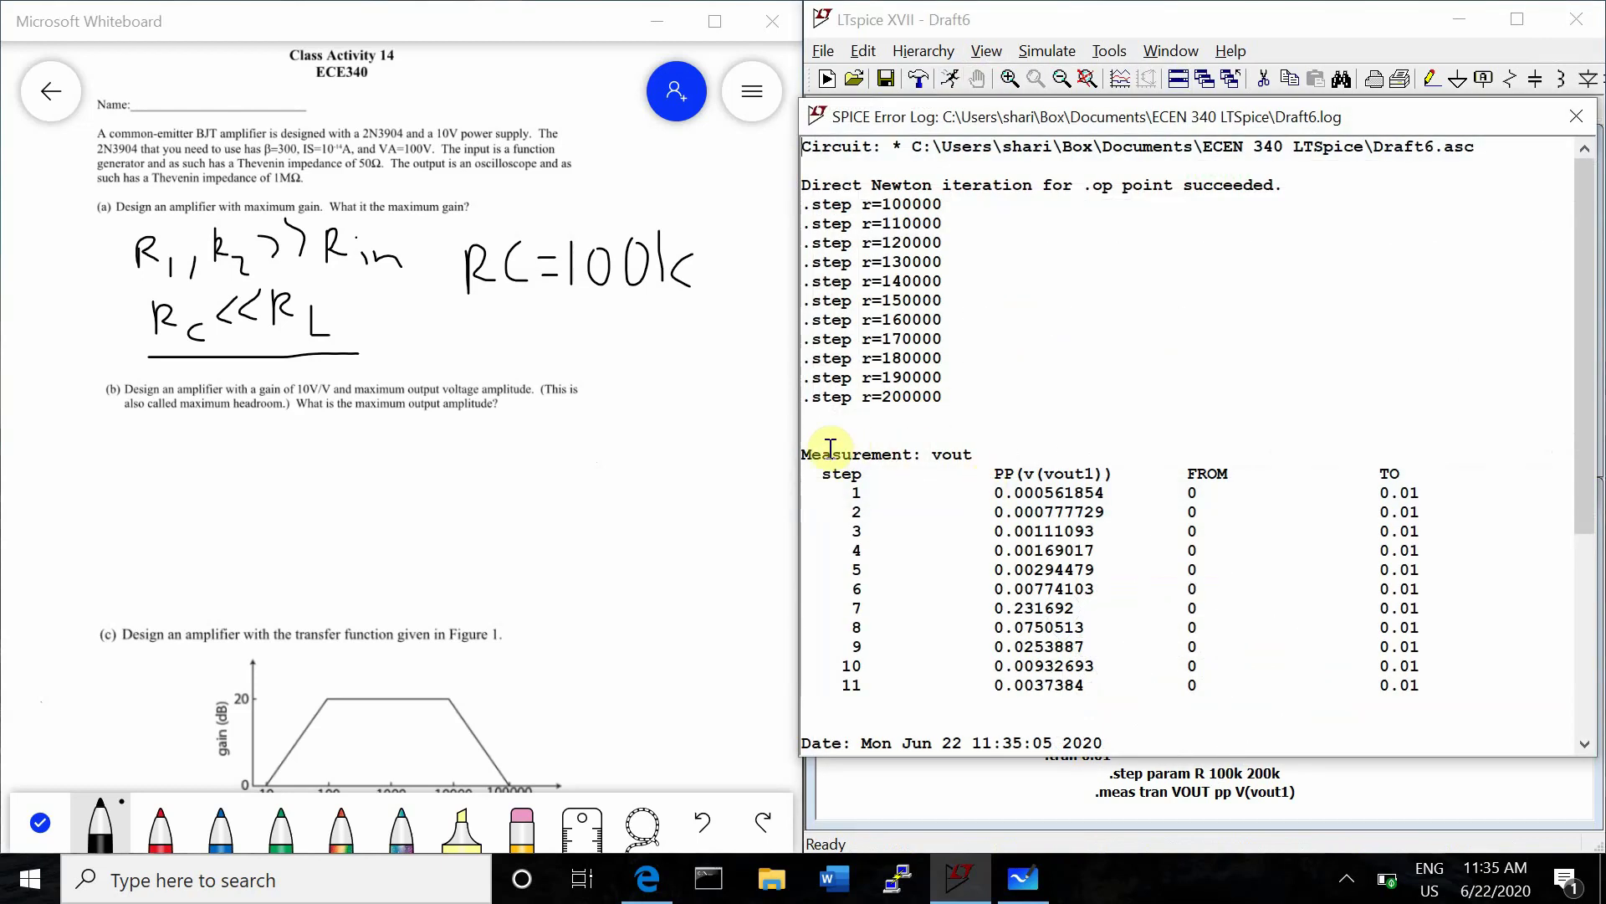
drag(831, 454, 1008, 460)
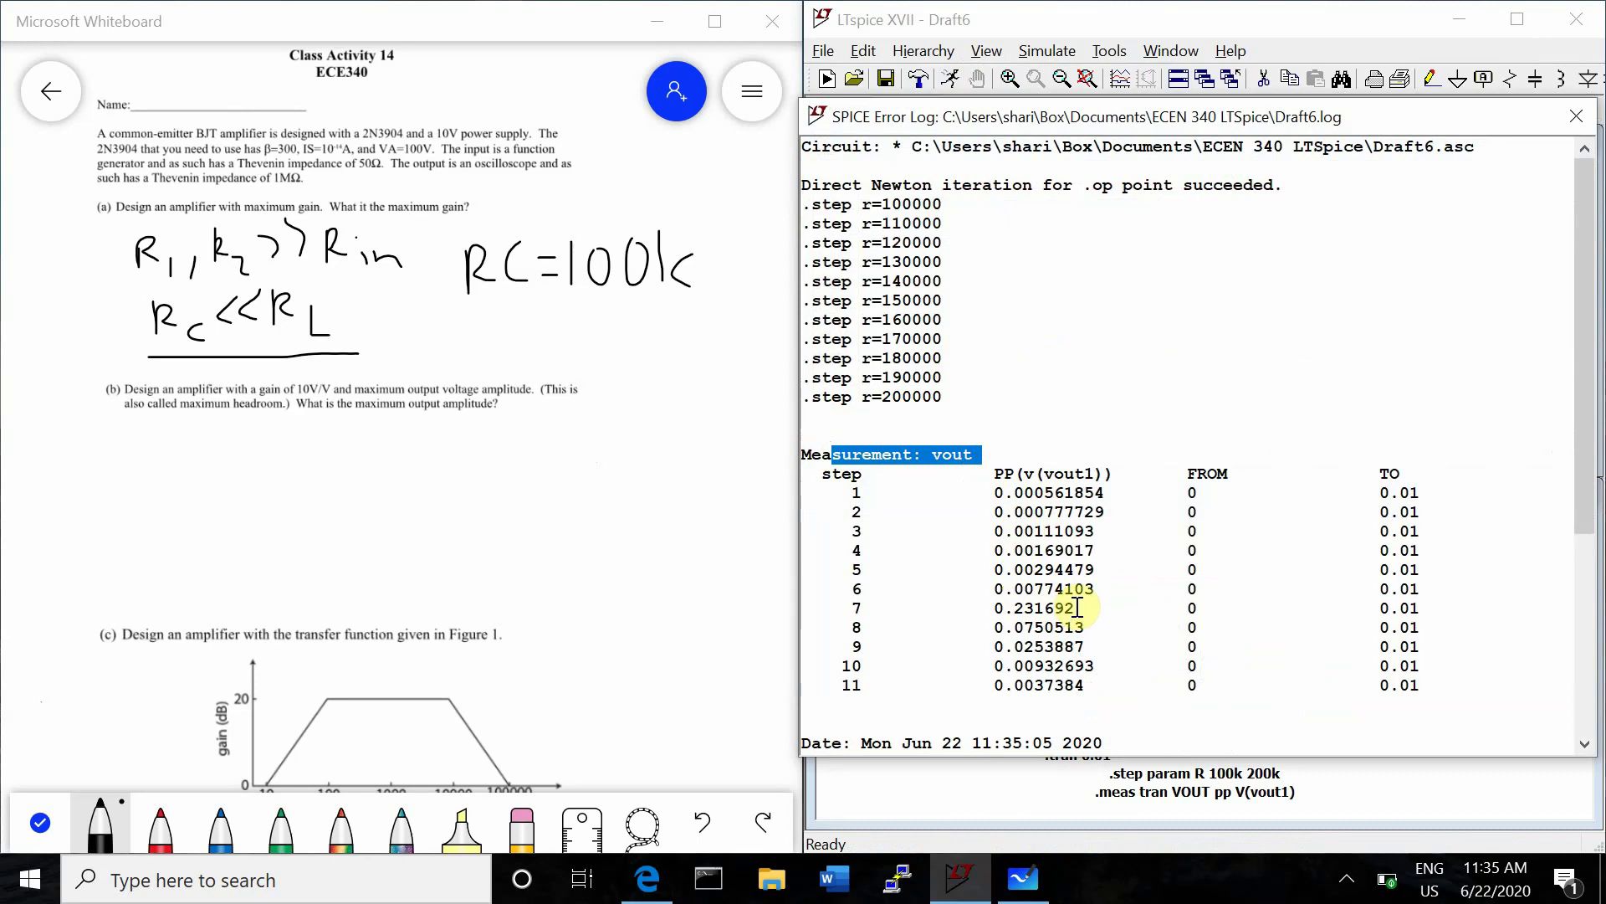
drag(1078, 608, 822, 612)
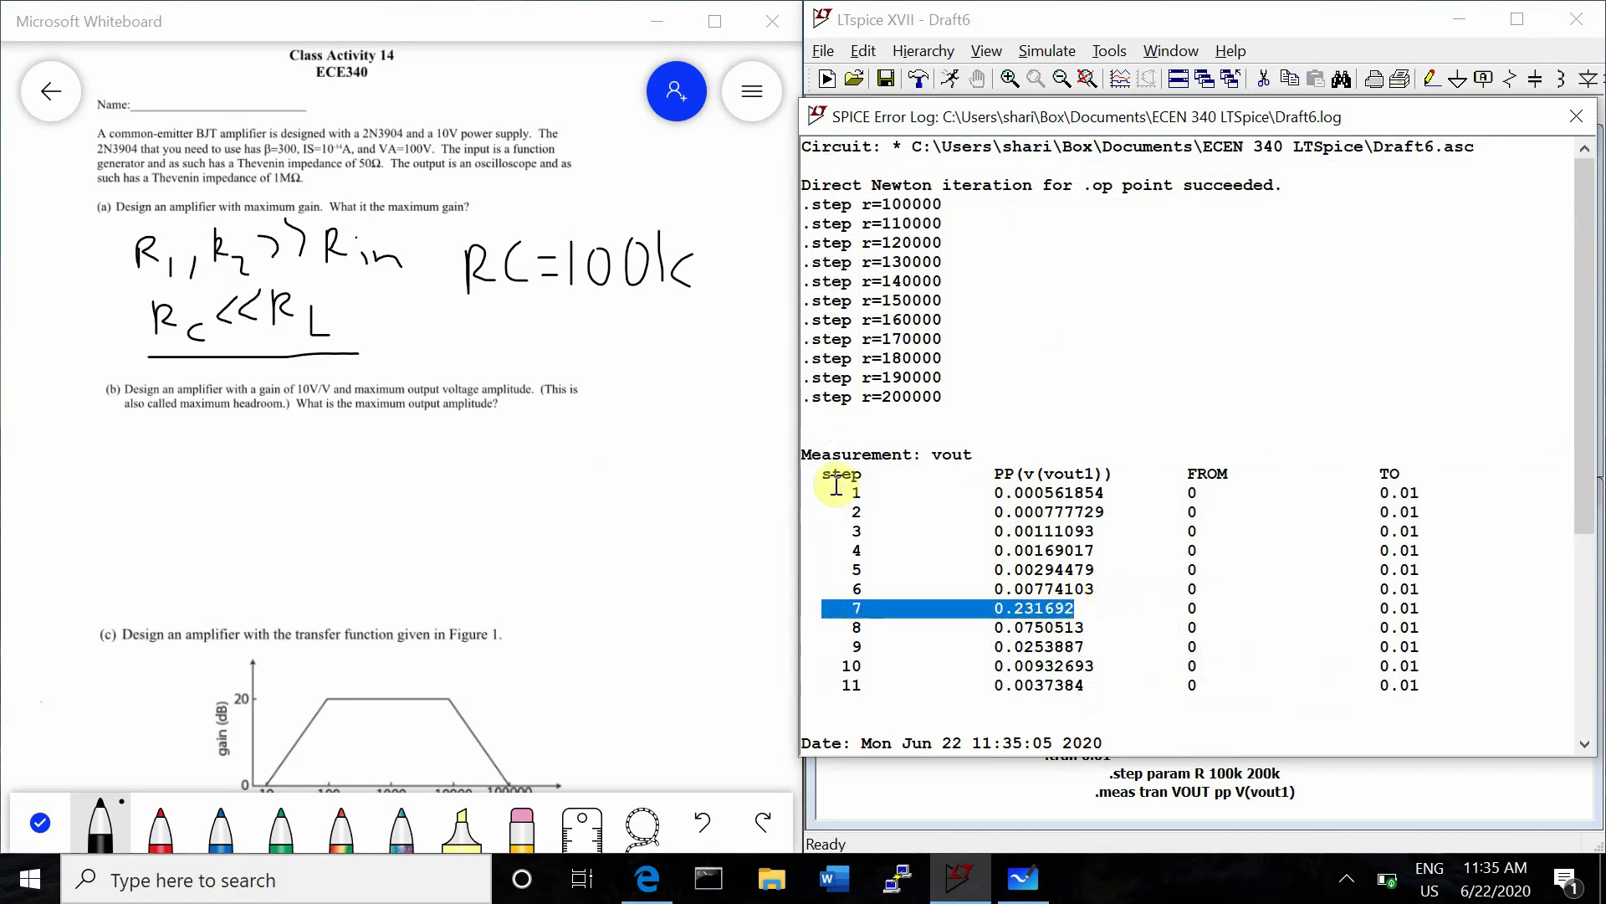
drag(801, 181, 959, 399)
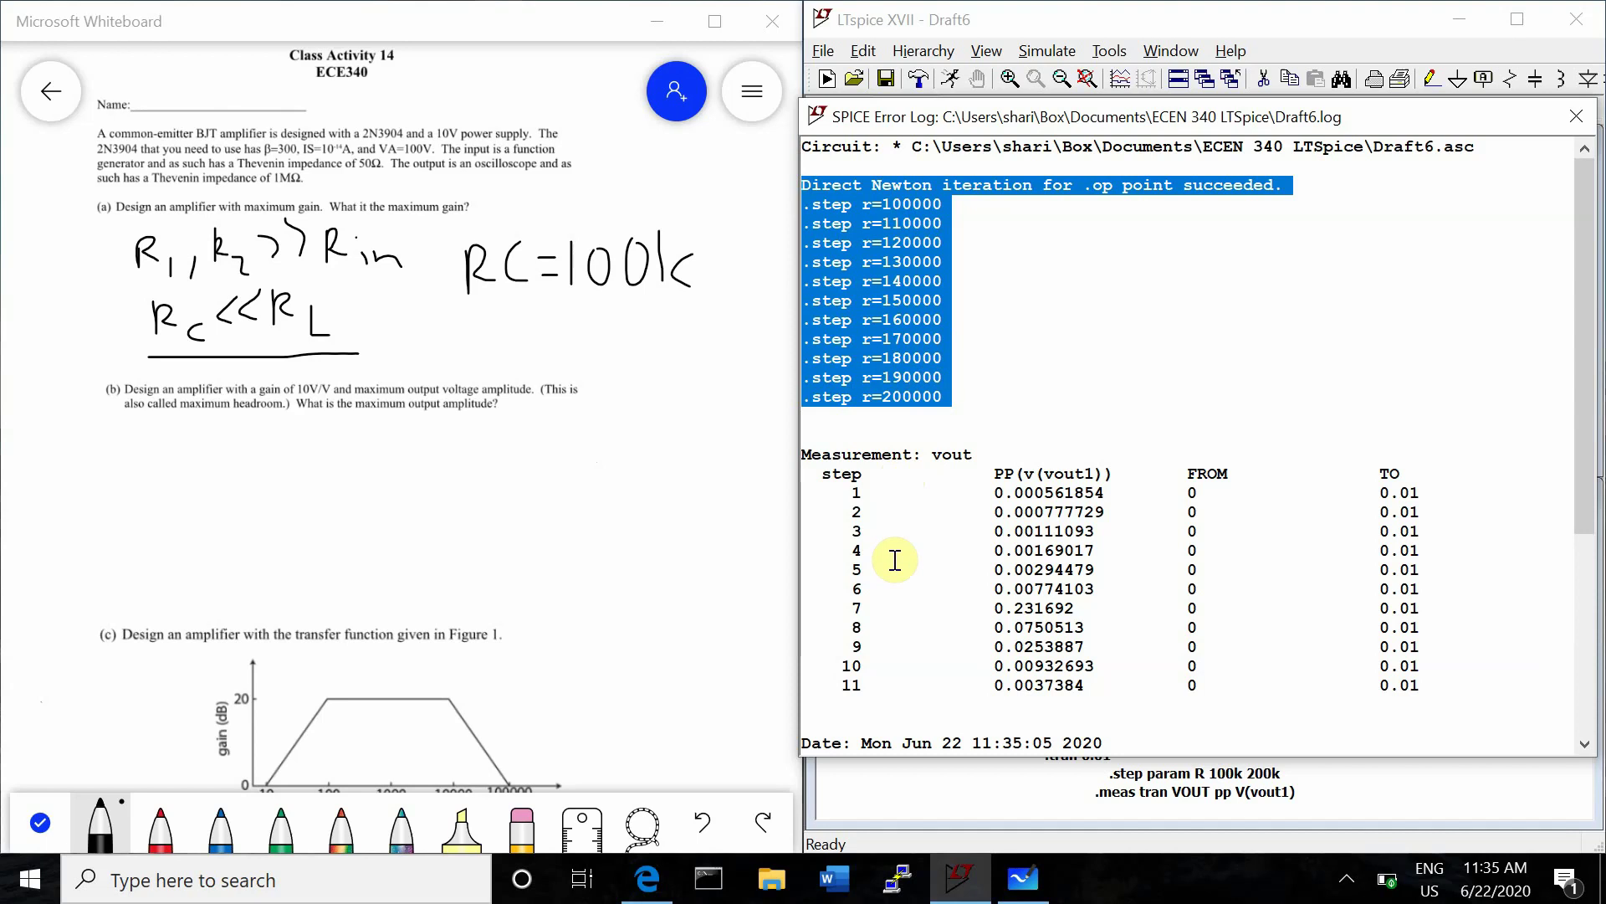
click(897, 216)
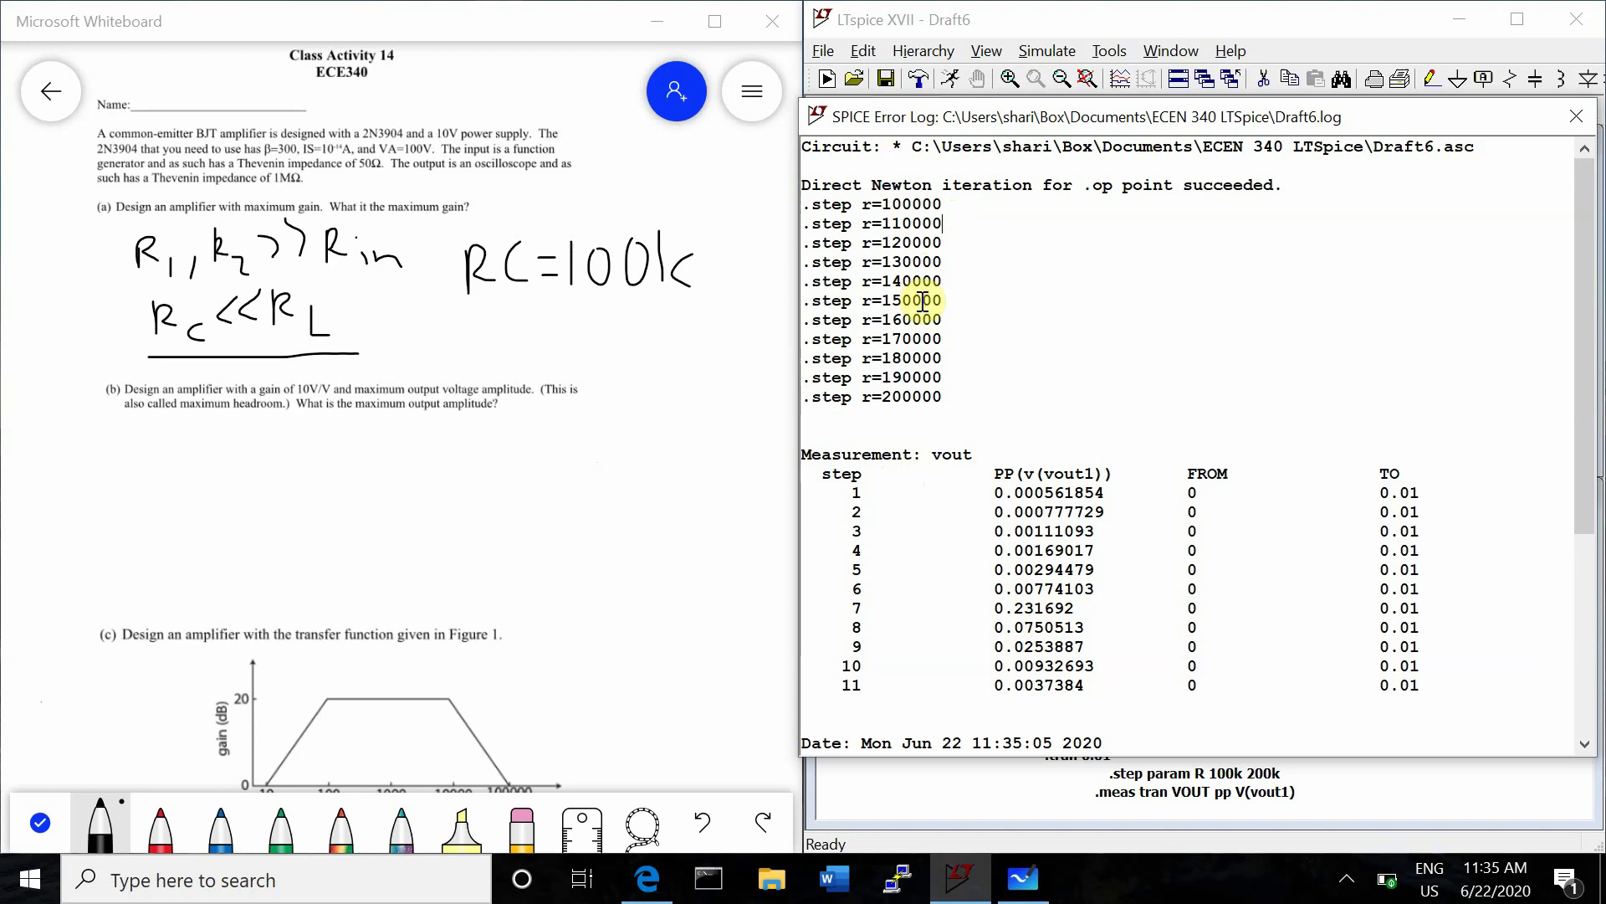
drag(945, 318, 845, 311)
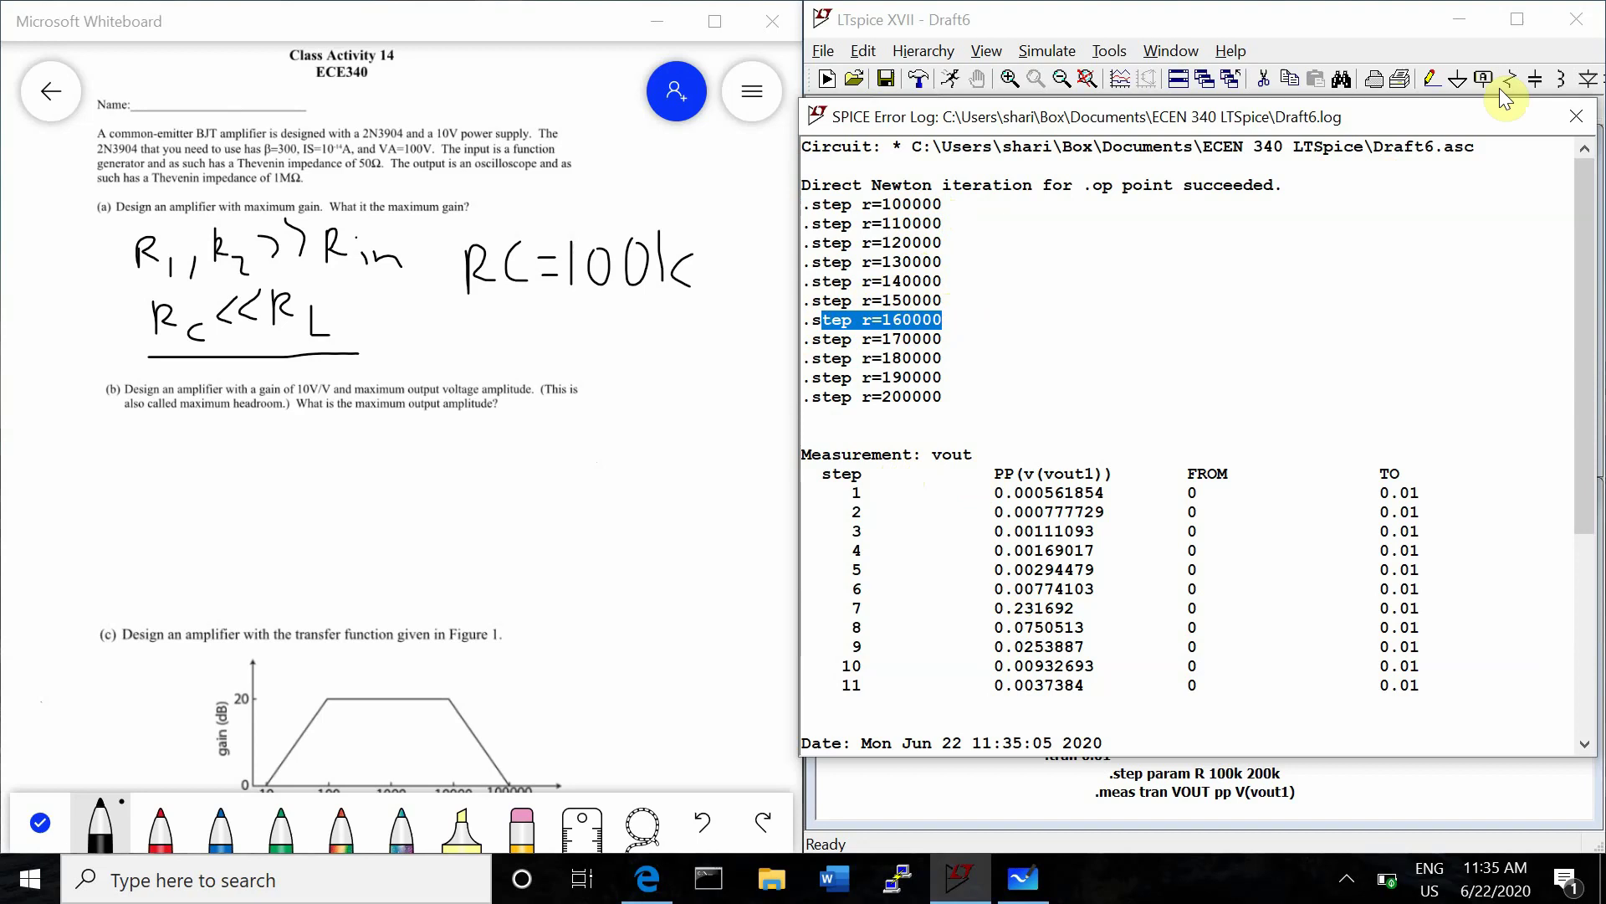
click(1576, 116)
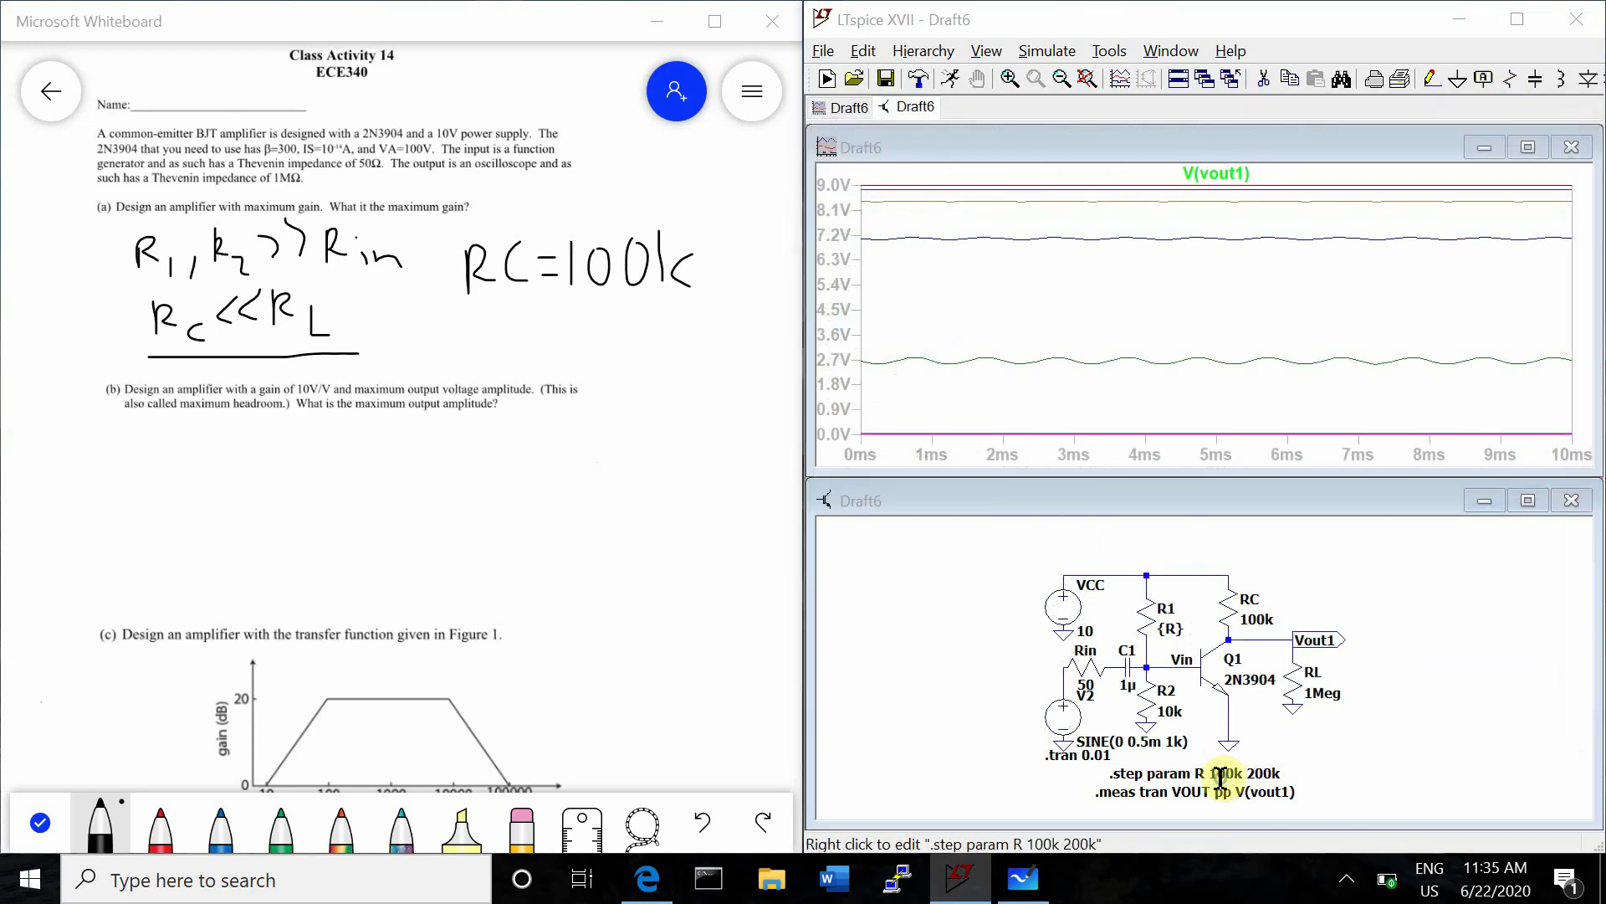
- Change the sweep to .step param R 150k 170k and rerun
right_click(1221, 777)
click(638, 538)
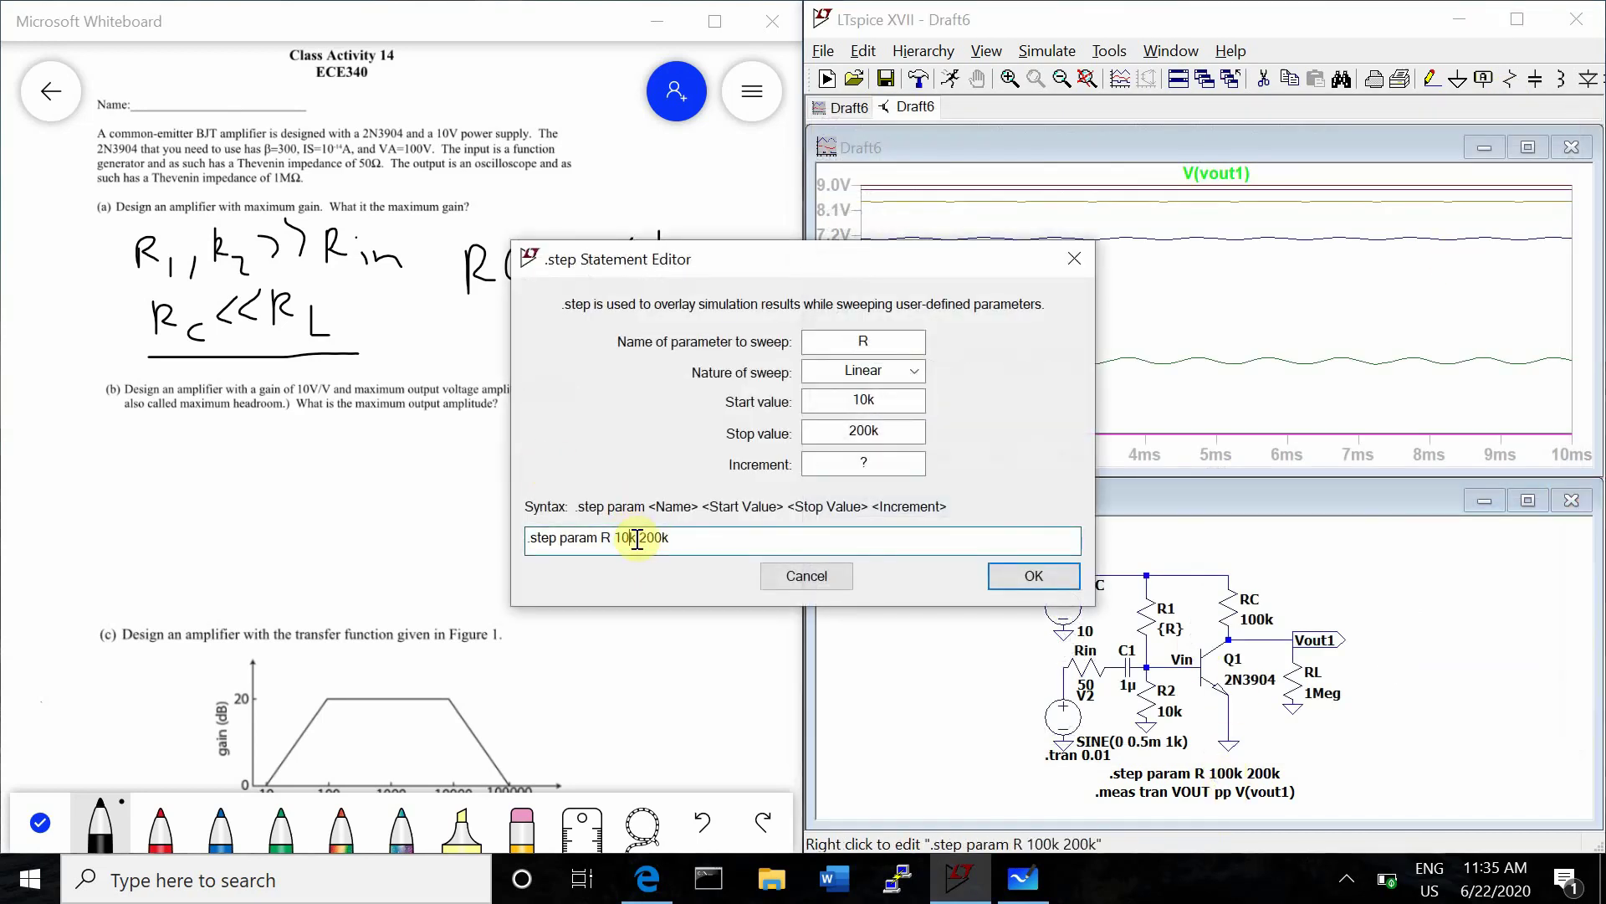
key(BackSpace)
key(BackSpace)
key(BackSpace)
text(60k)
click(651, 538)
key(BackSpace)
key(BackSpace)
text(50)
key(BackSpace)
key(BackSpace)
key(BackSpace)
text(170)
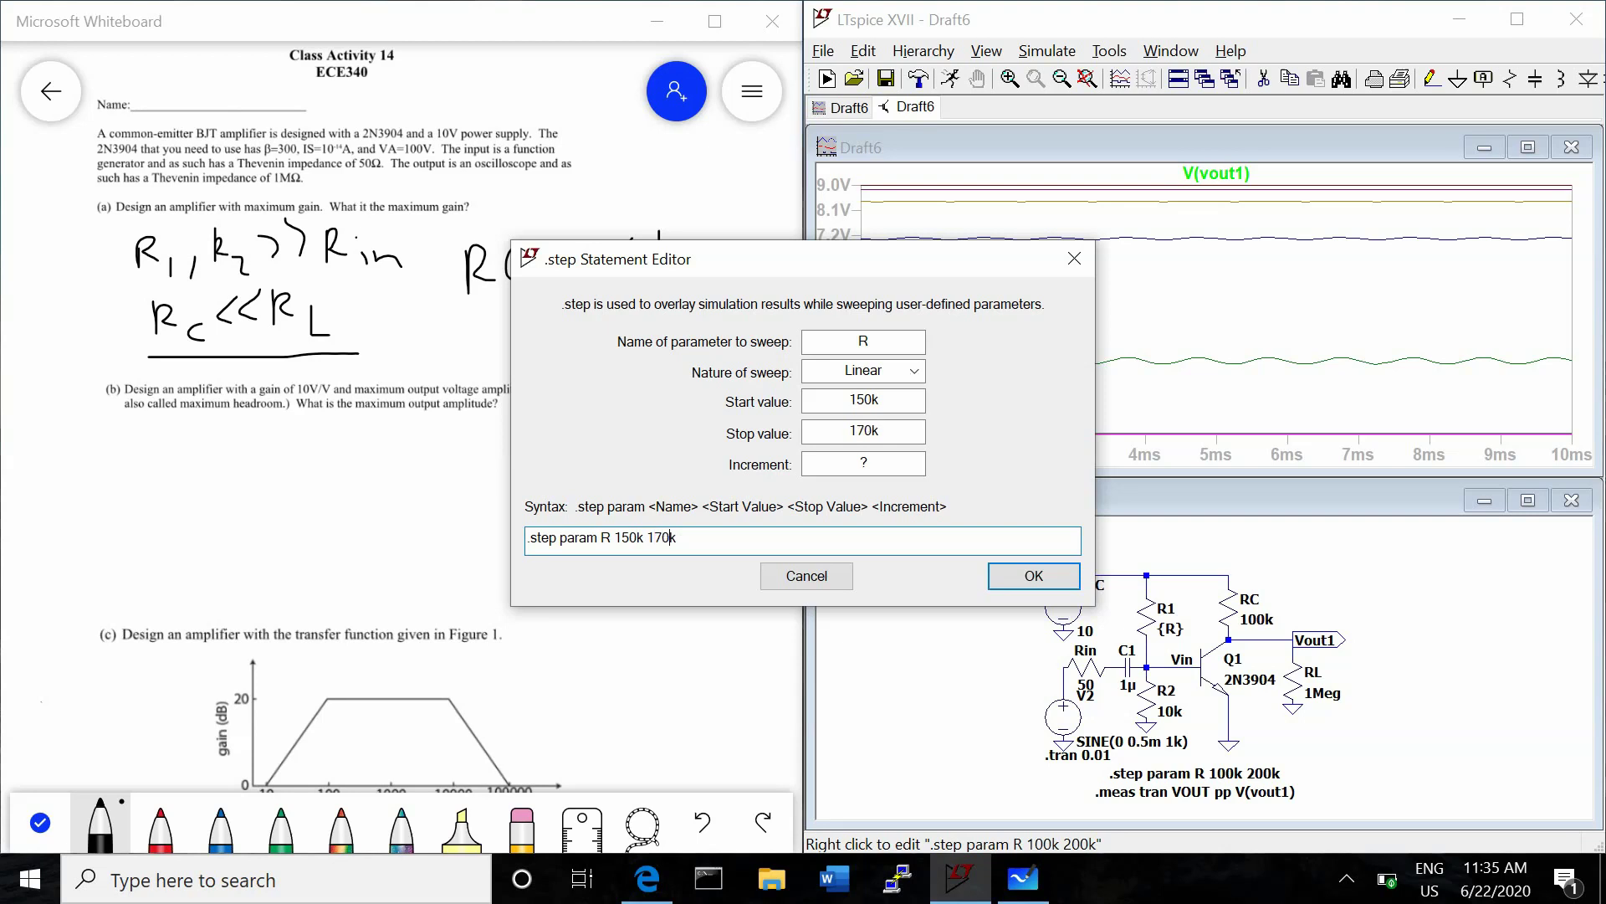
key(Return)
click(945, 79)
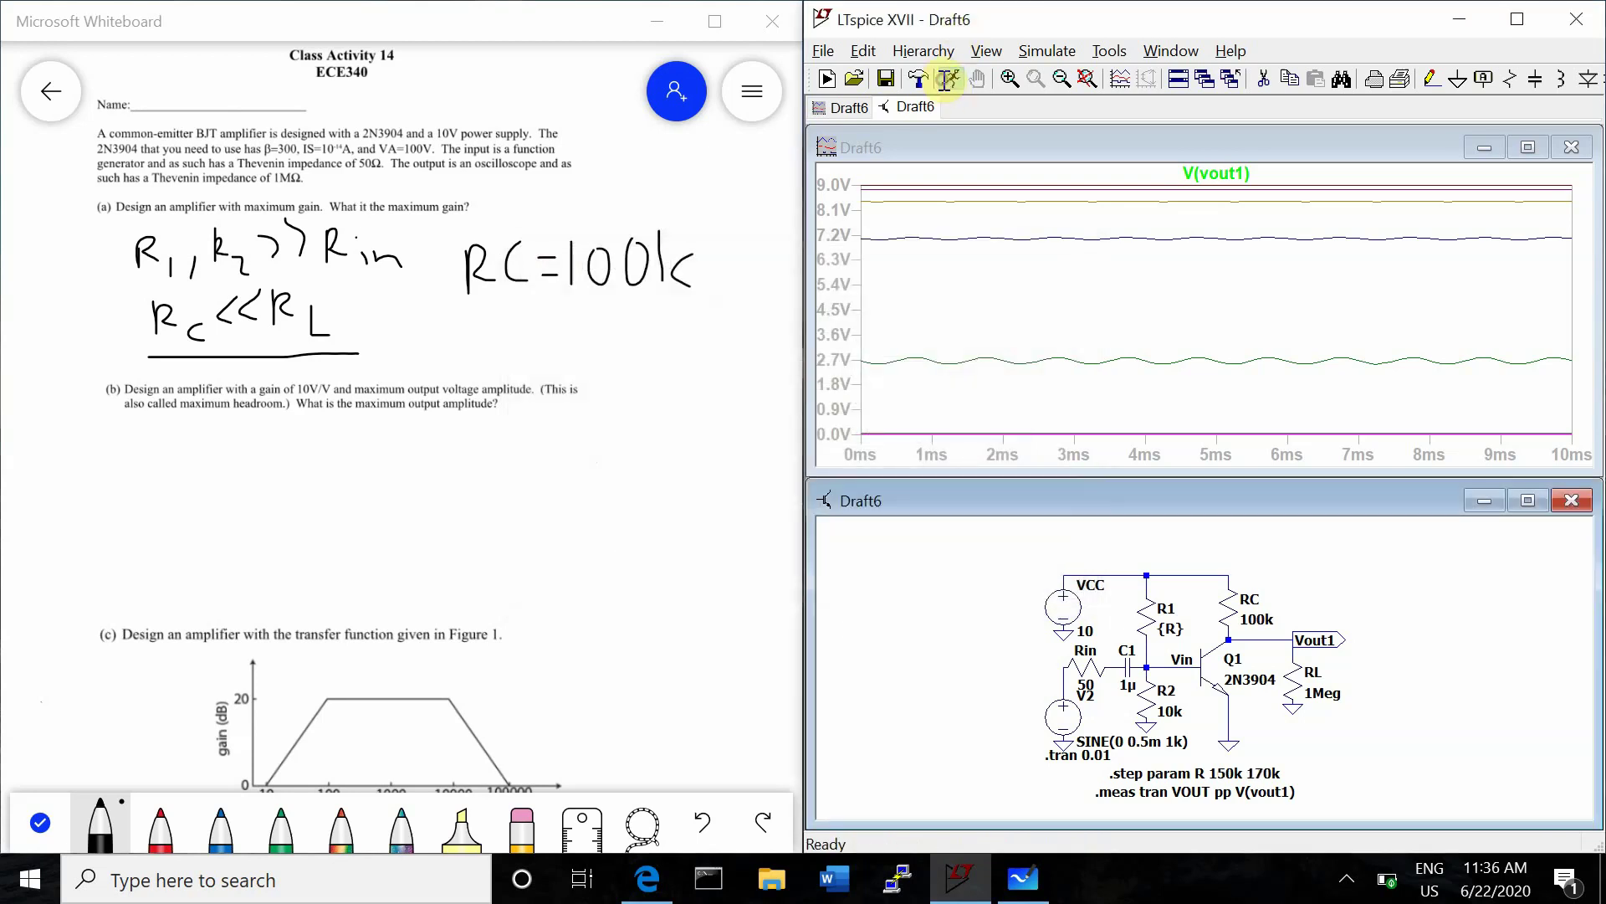
- In the log, spot the peak output 0.287421 at step 5 (R=158k), then close it
click(987, 50)
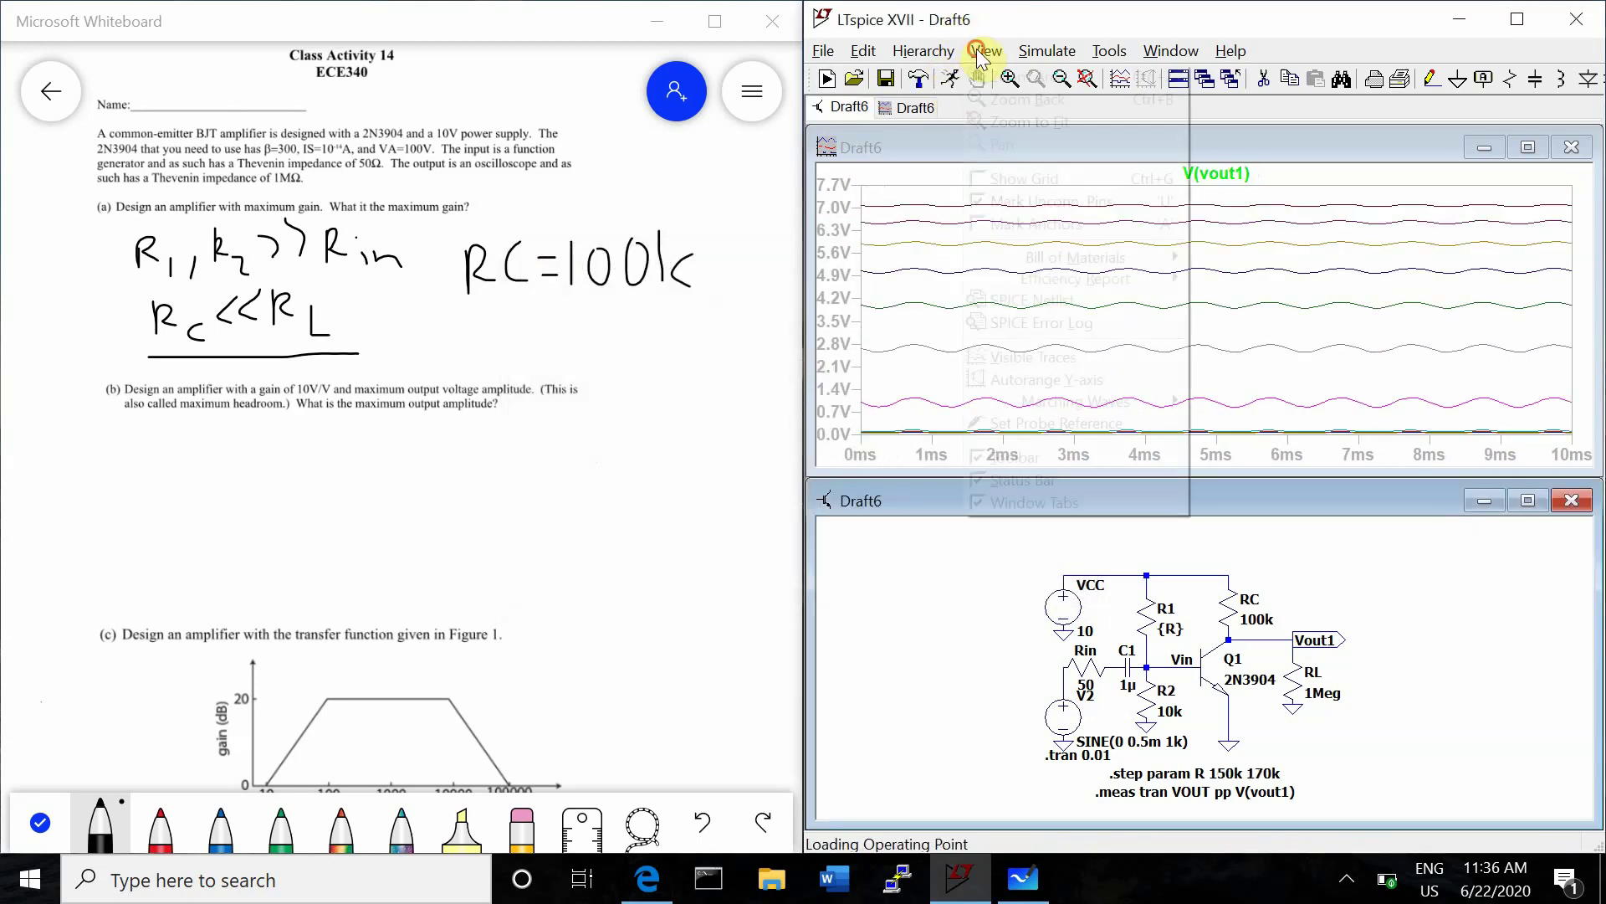
click(1012, 322)
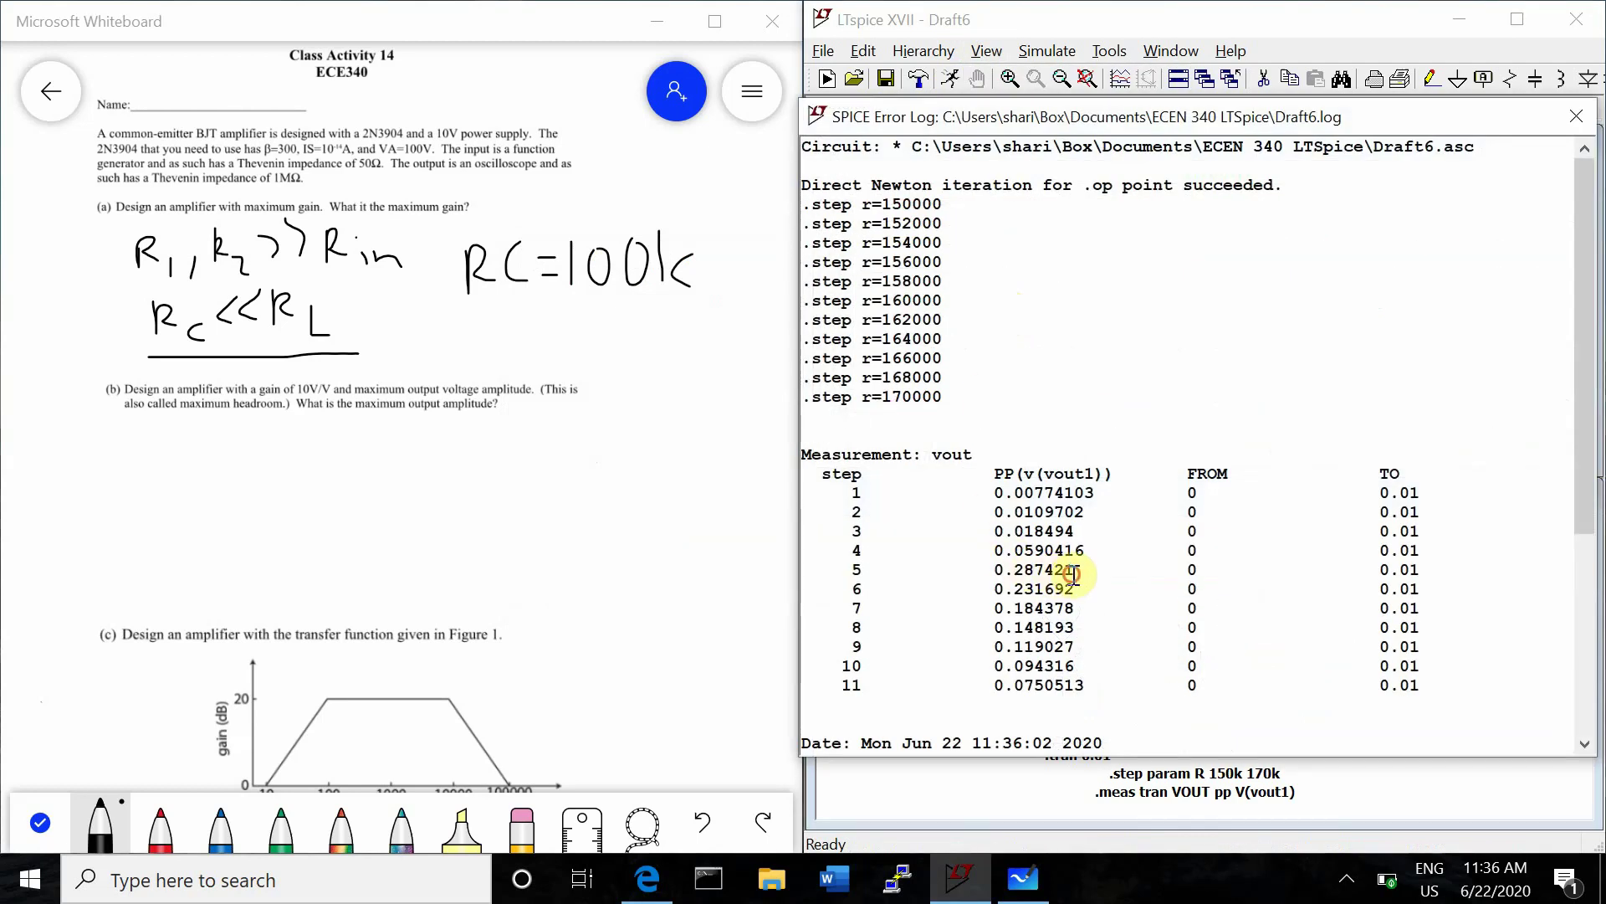
drag(1075, 572, 853, 574)
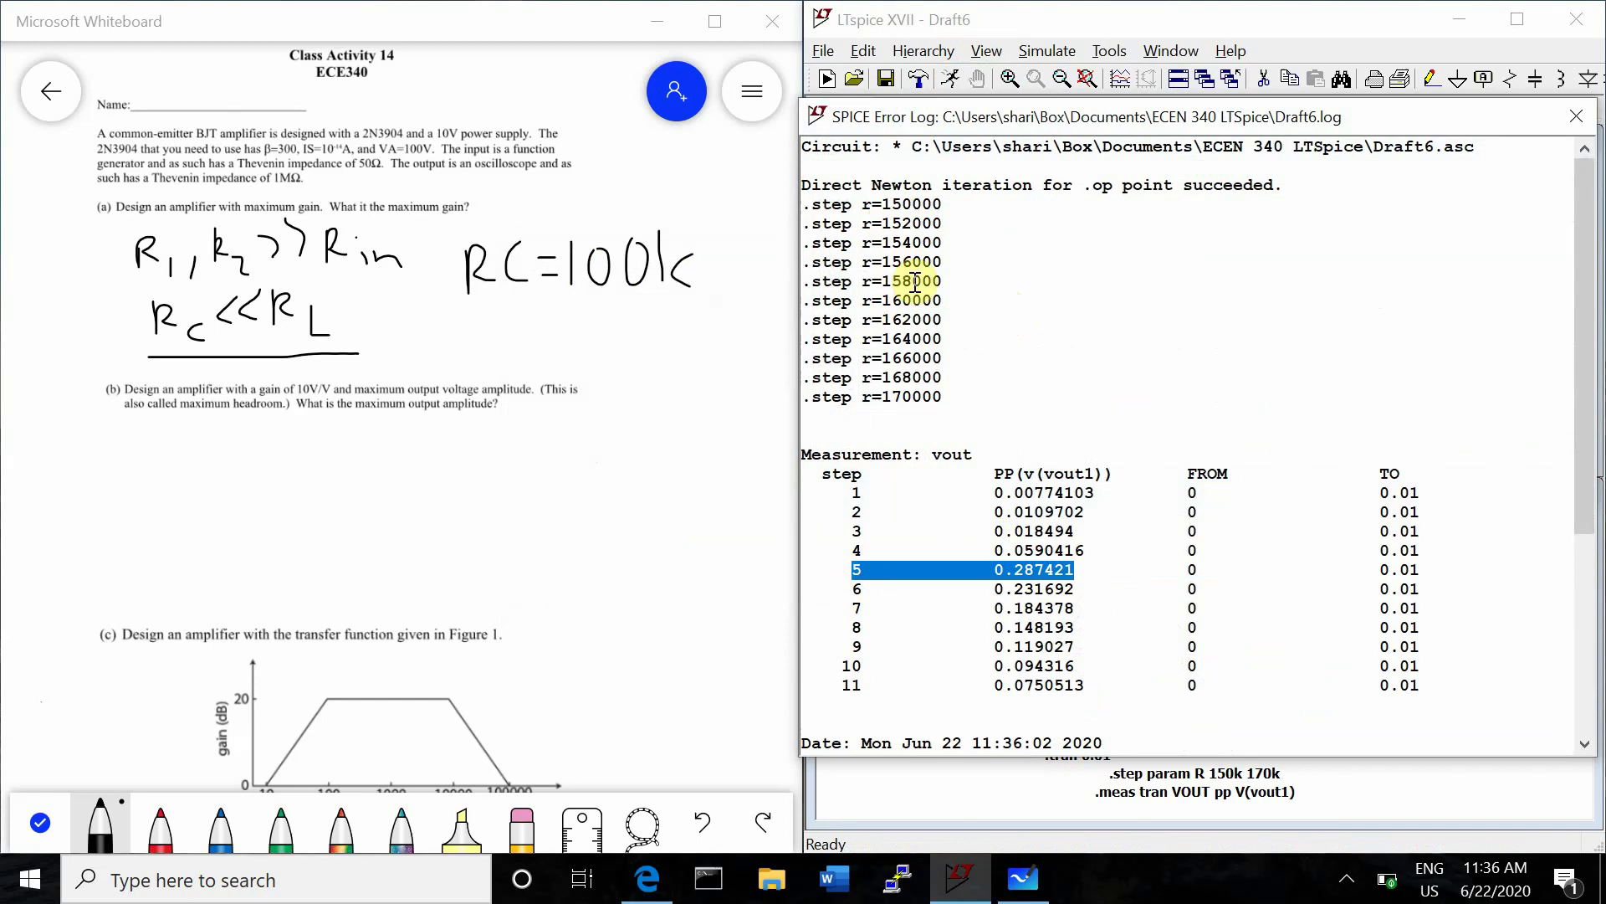
click(1574, 117)
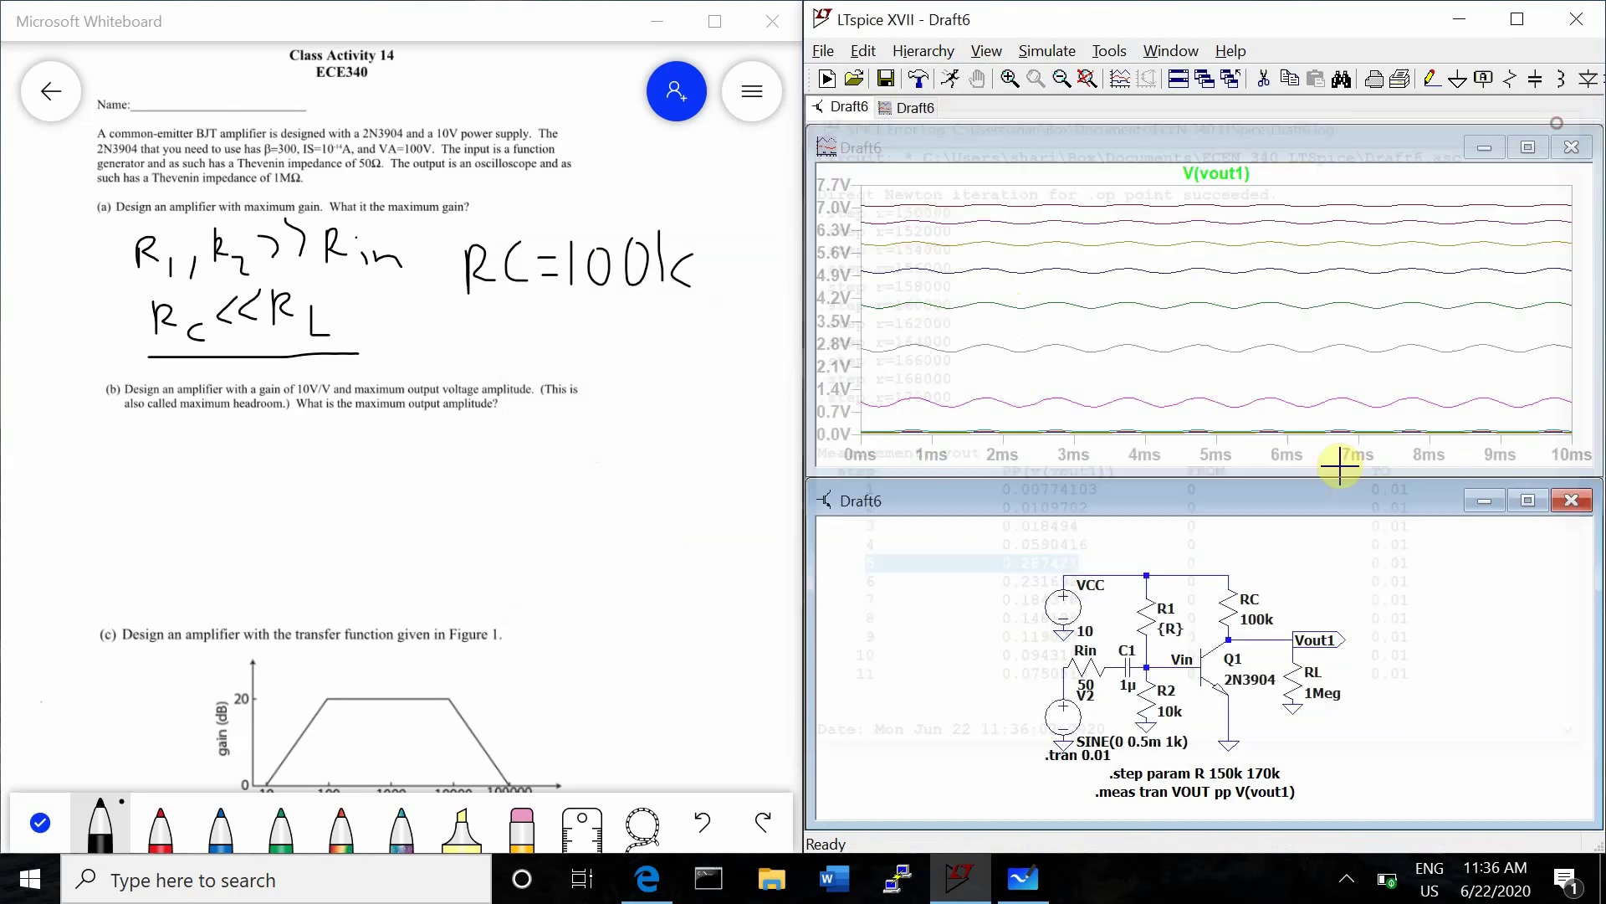
- Narrow the sweep to R 156k–160k and rerun
right_click(1198, 773)
click(644, 539)
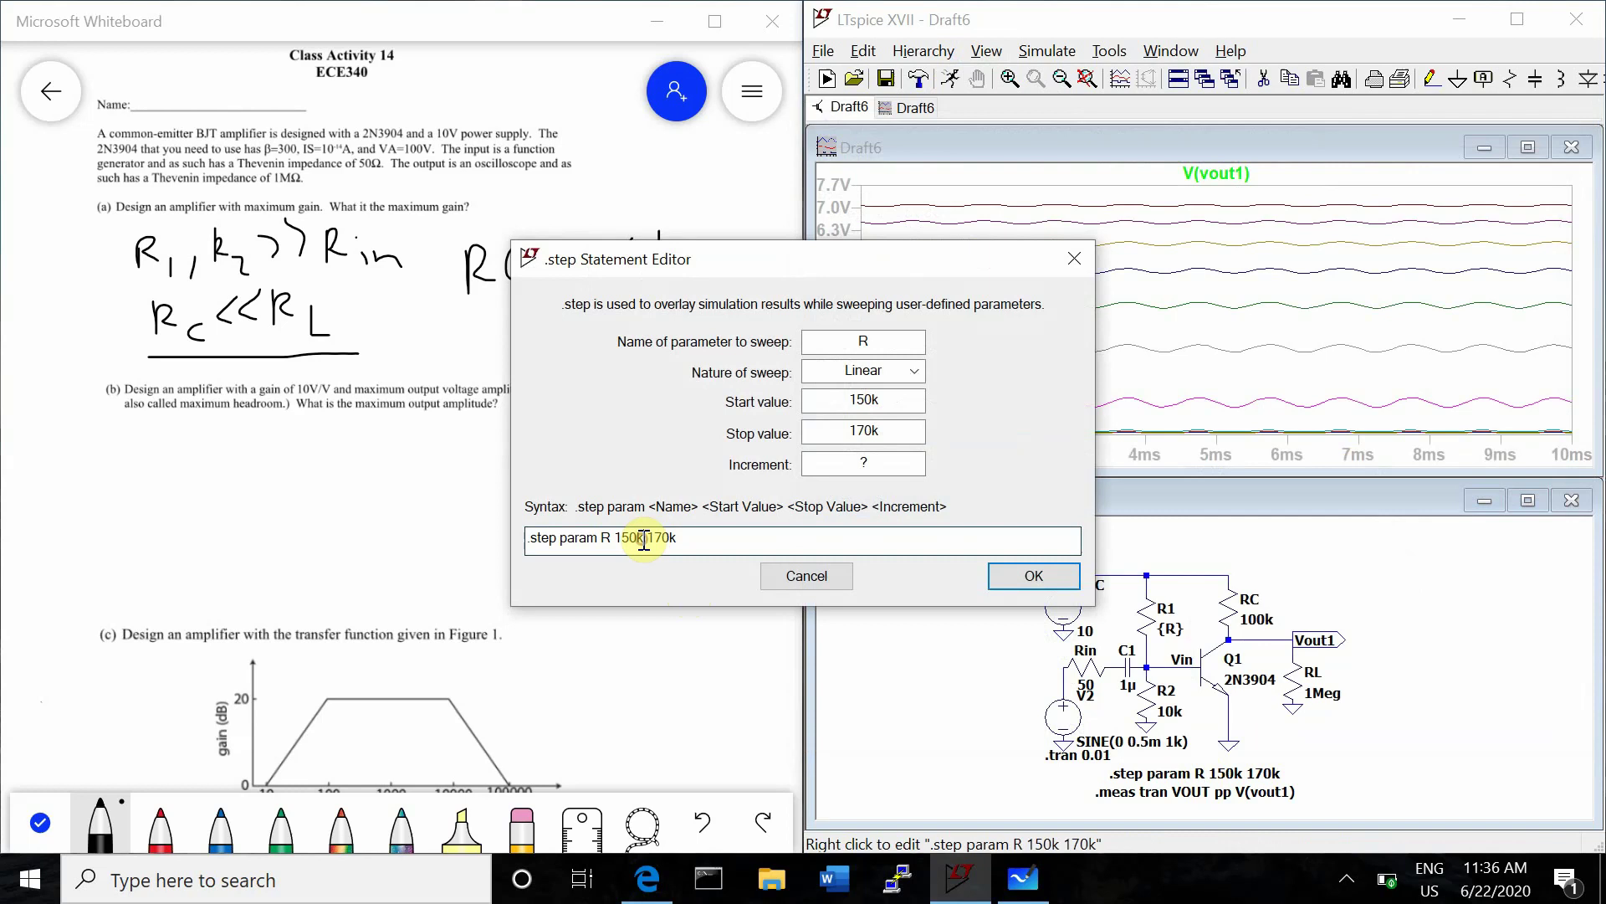
key(BackSpace)
text(6)
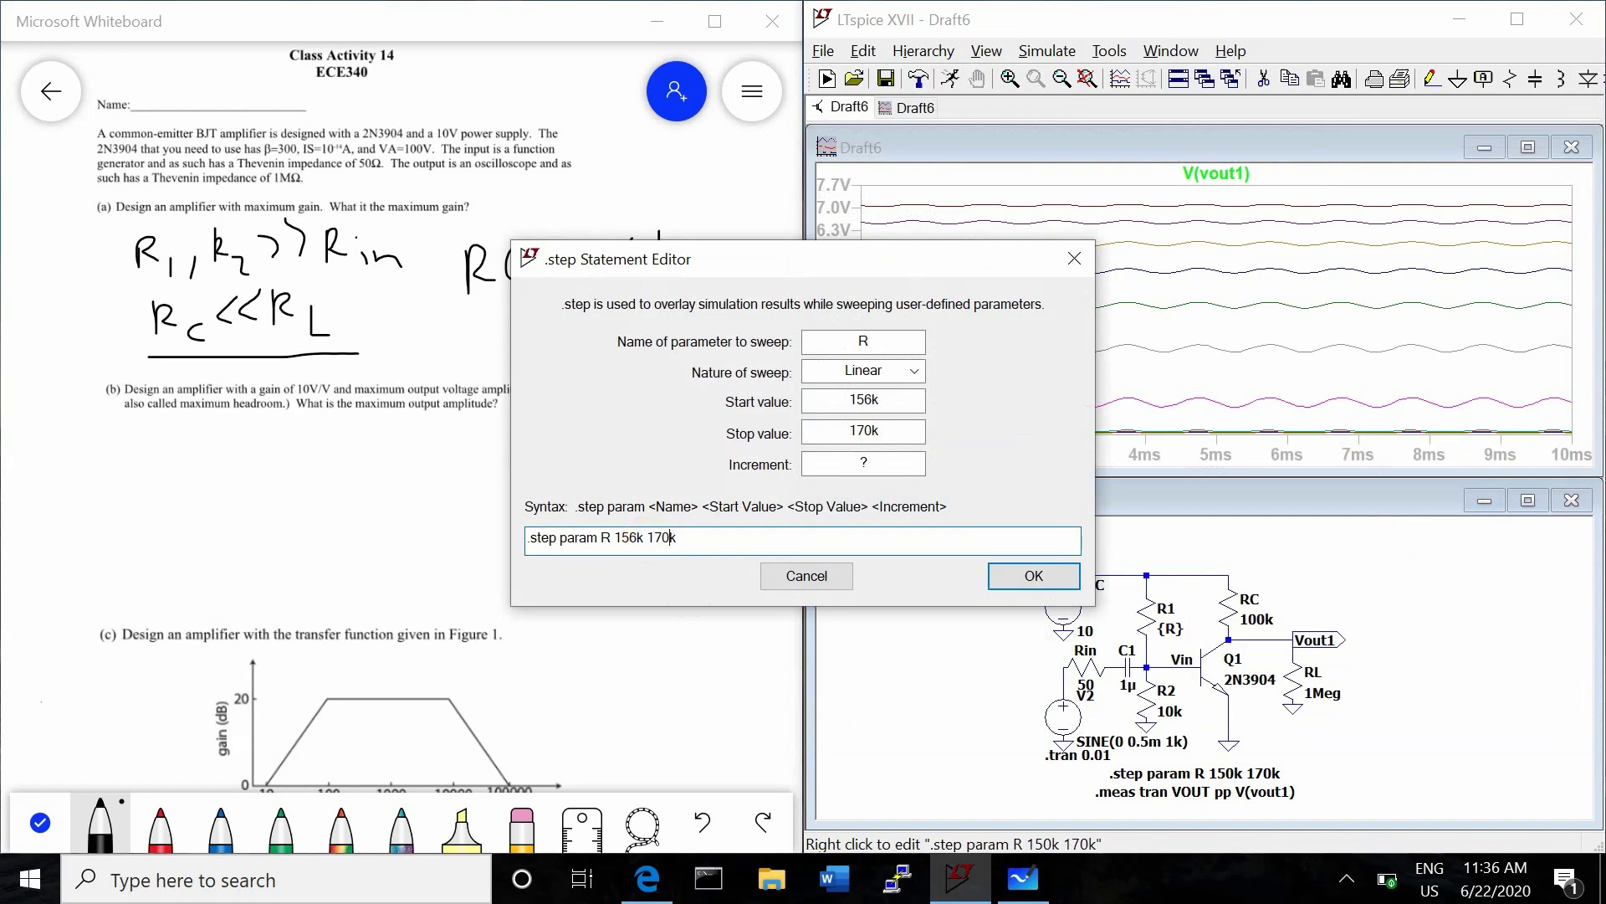
key(BackSpace)
key(BackSpace)
text(60)
key(Return)
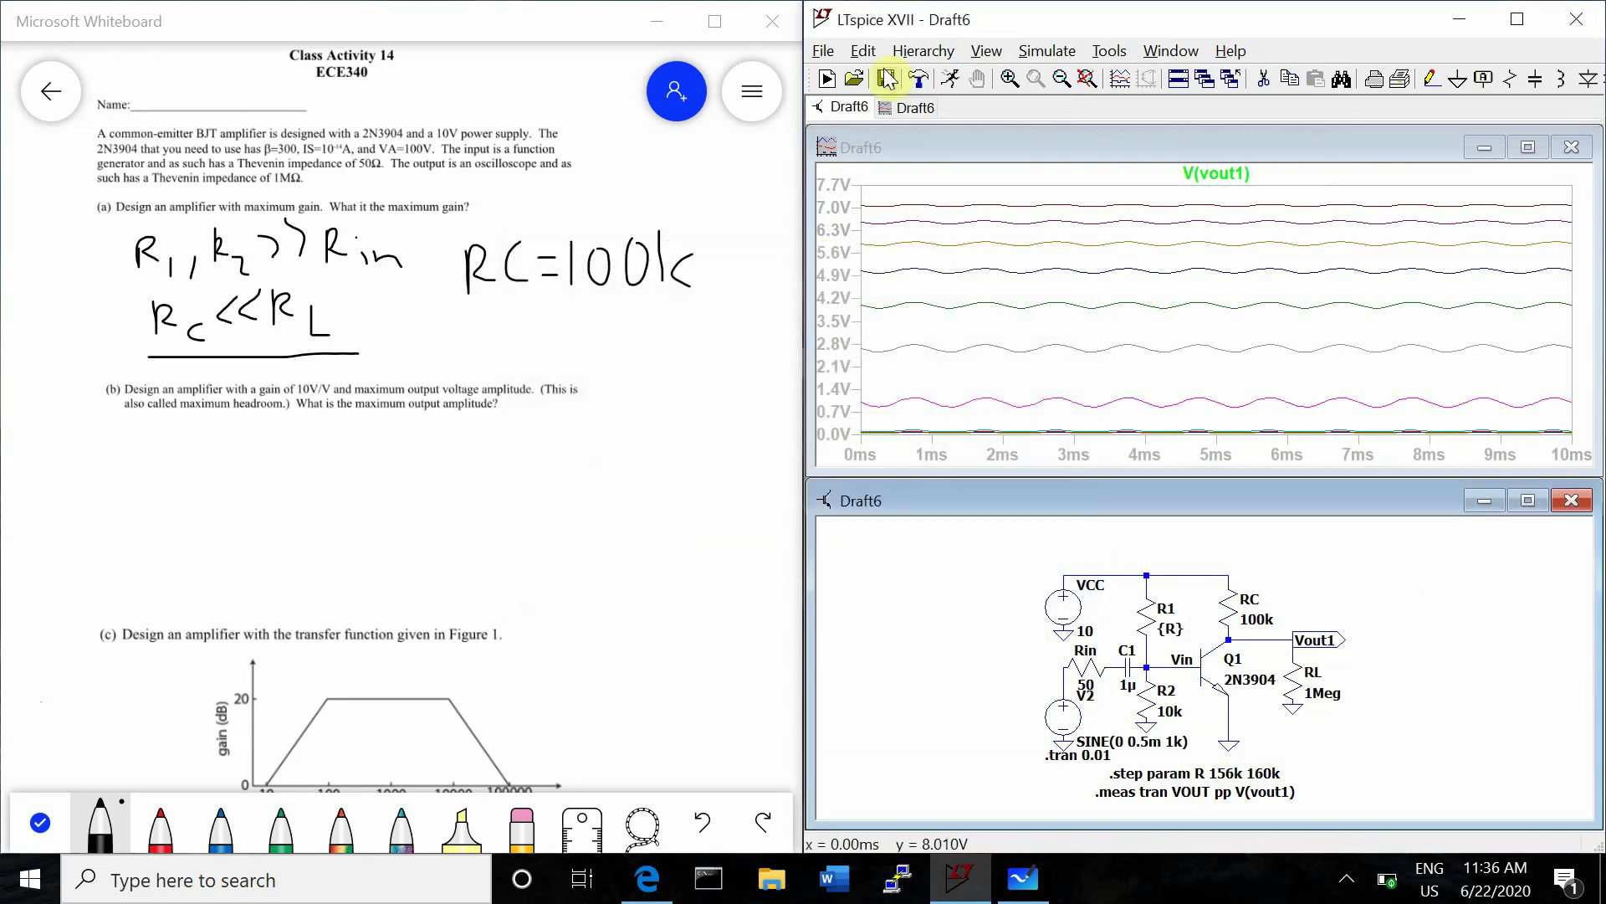
click(951, 79)
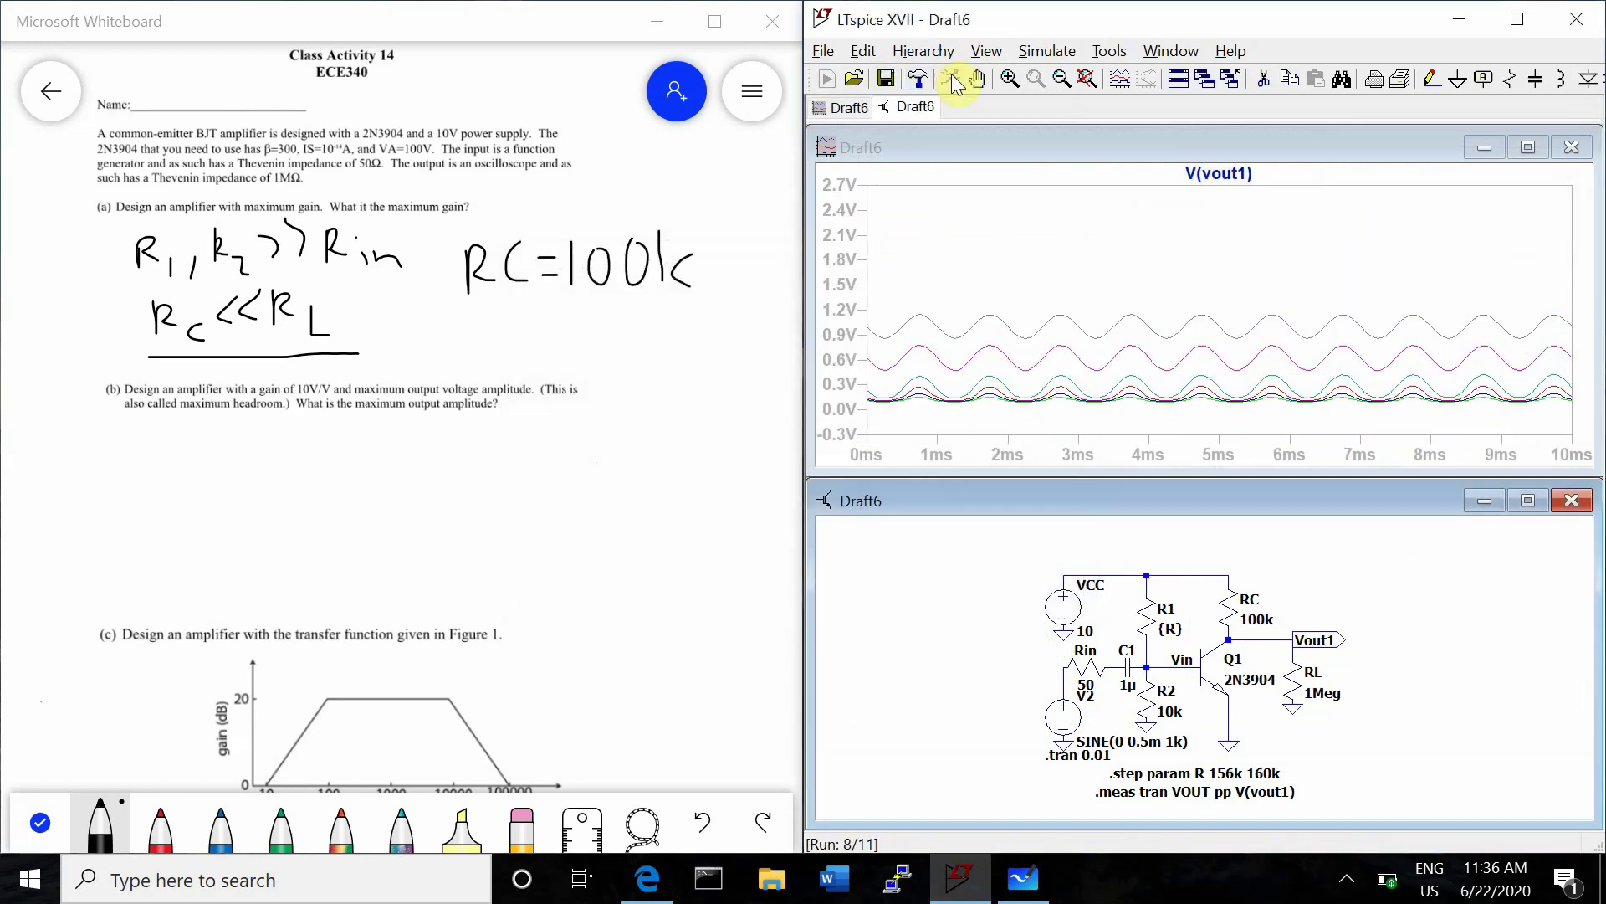
- In the log, spot the peak output 0.29963 at step 5 near 157.6k, then close it
click(986, 51)
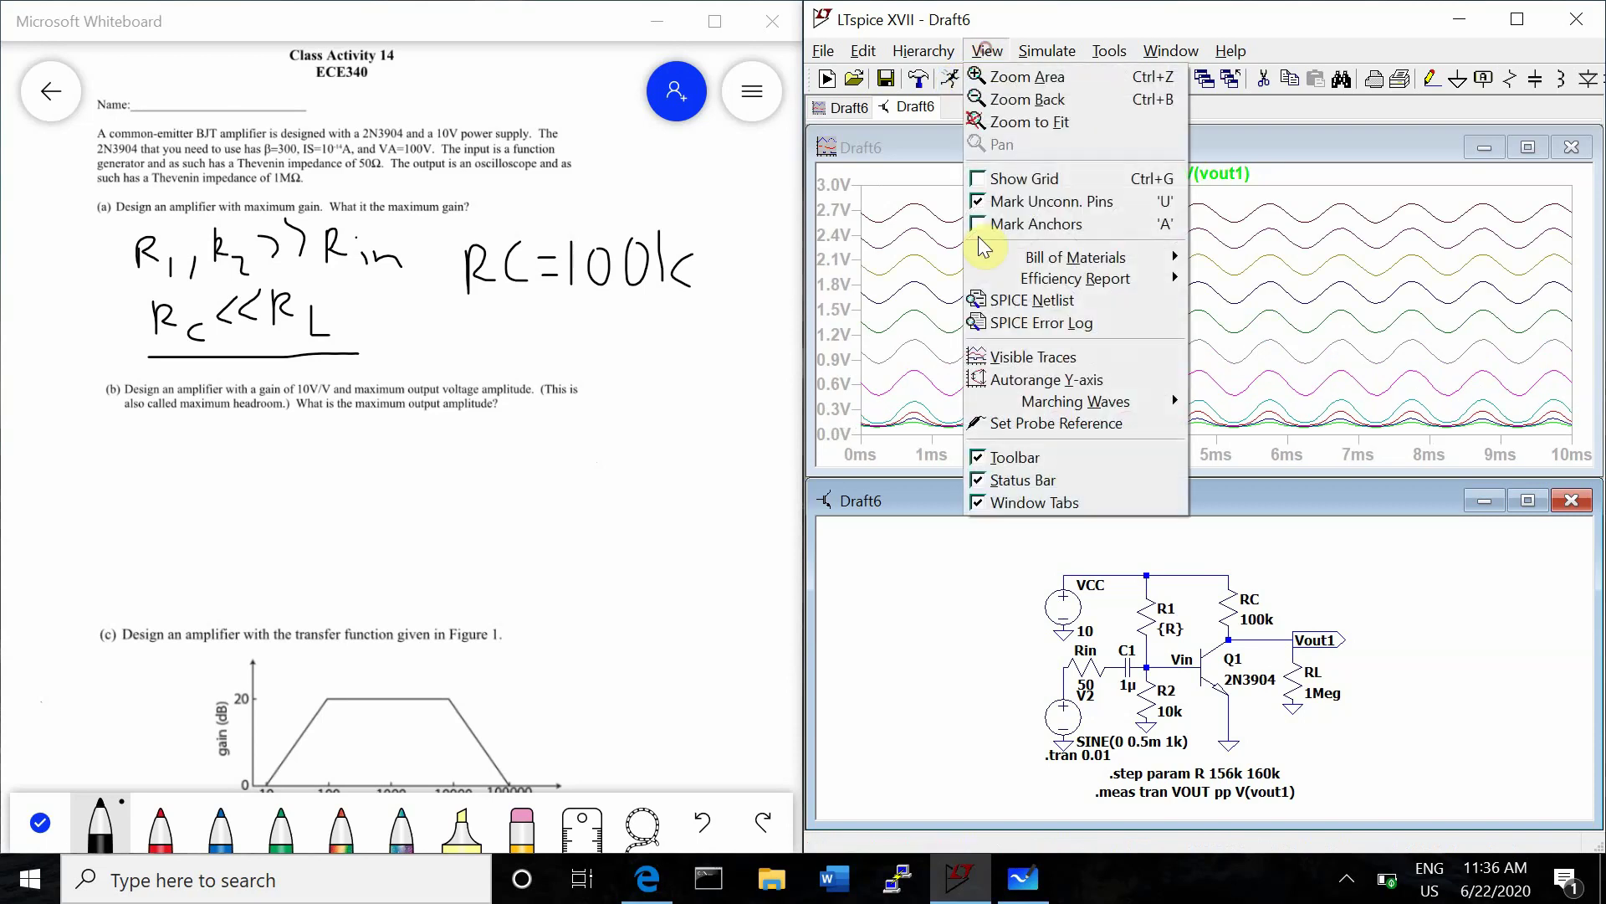
click(1017, 324)
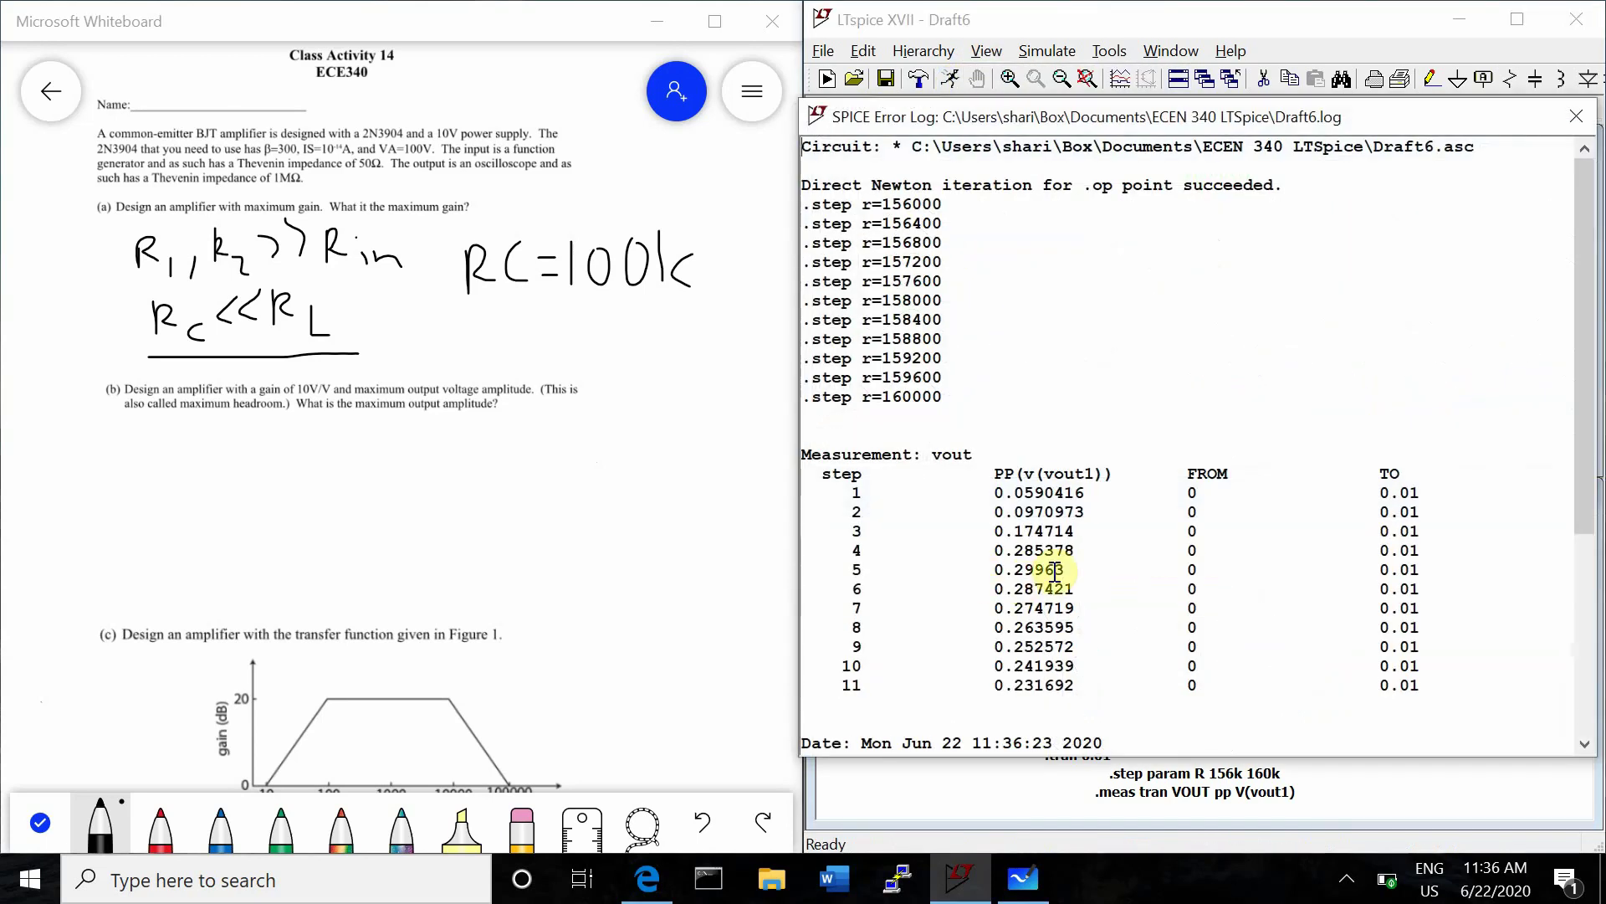
drag(1067, 570, 799, 569)
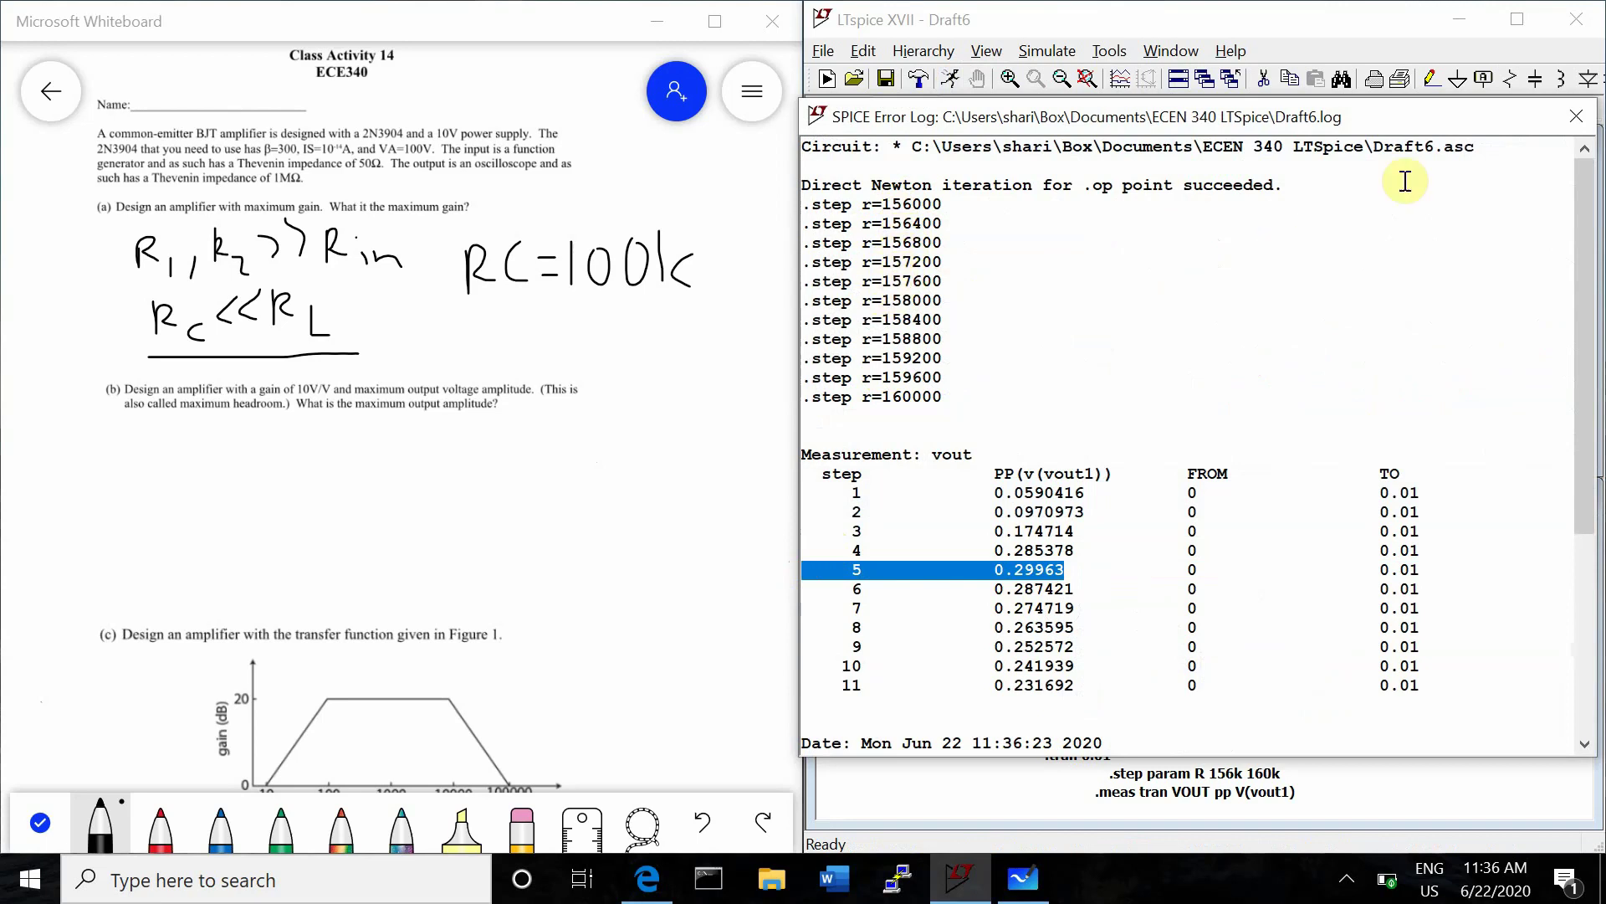
click(1573, 117)
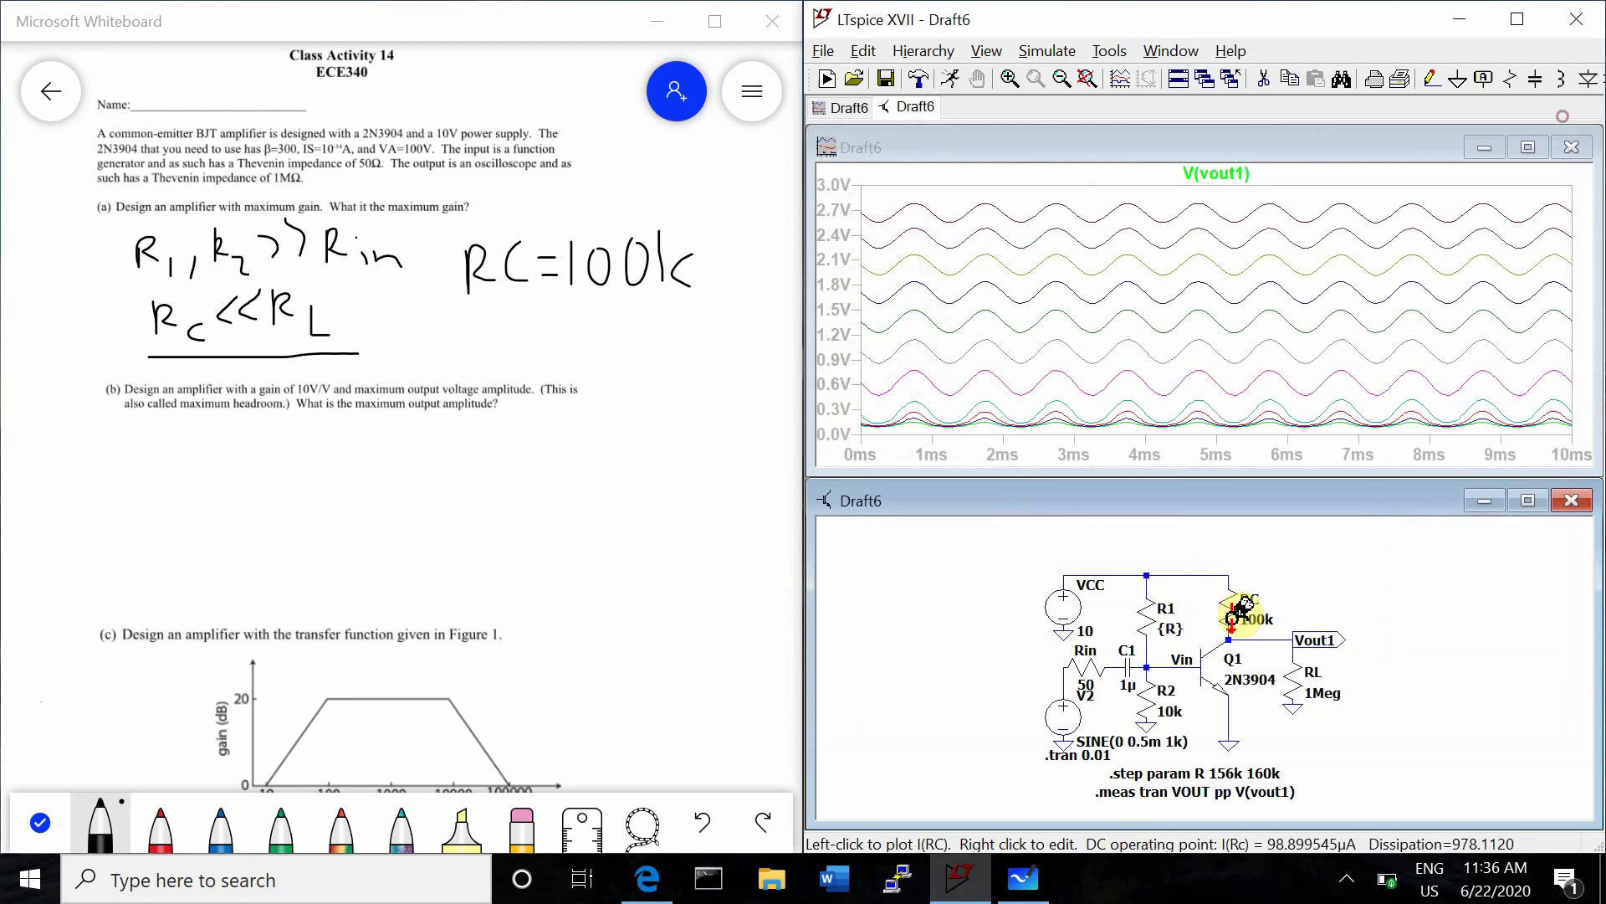
- Narrow the sweep further to R 157.2k–158k and rerun
right_click(1224, 771)
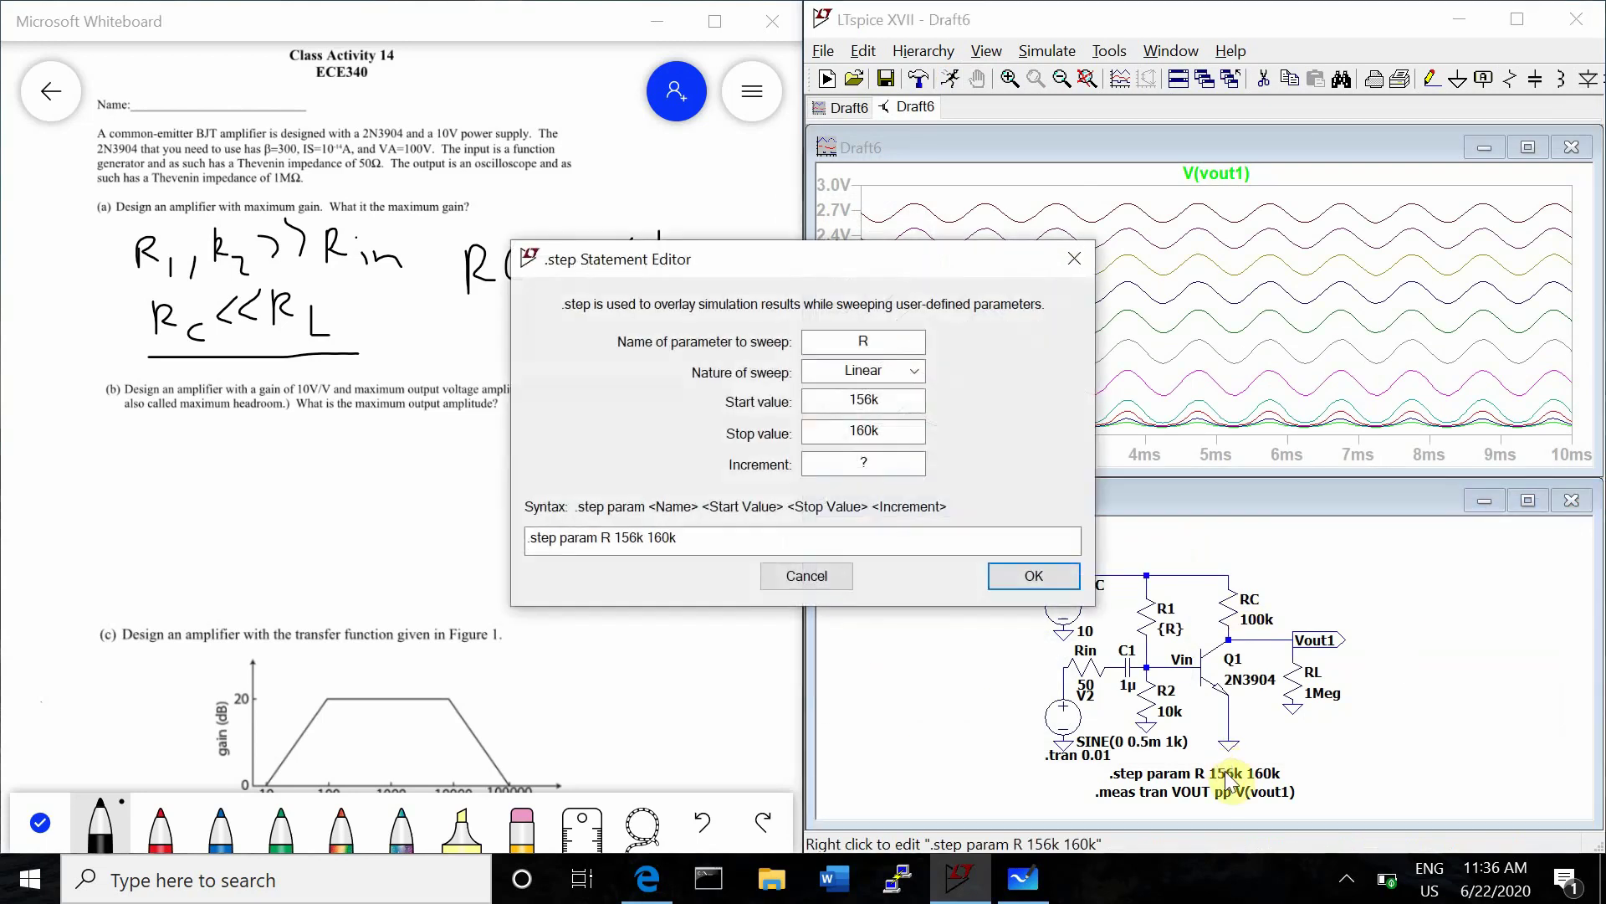
click(640, 537)
key(BackSpace)
key(BackSpace)
text(57.2)
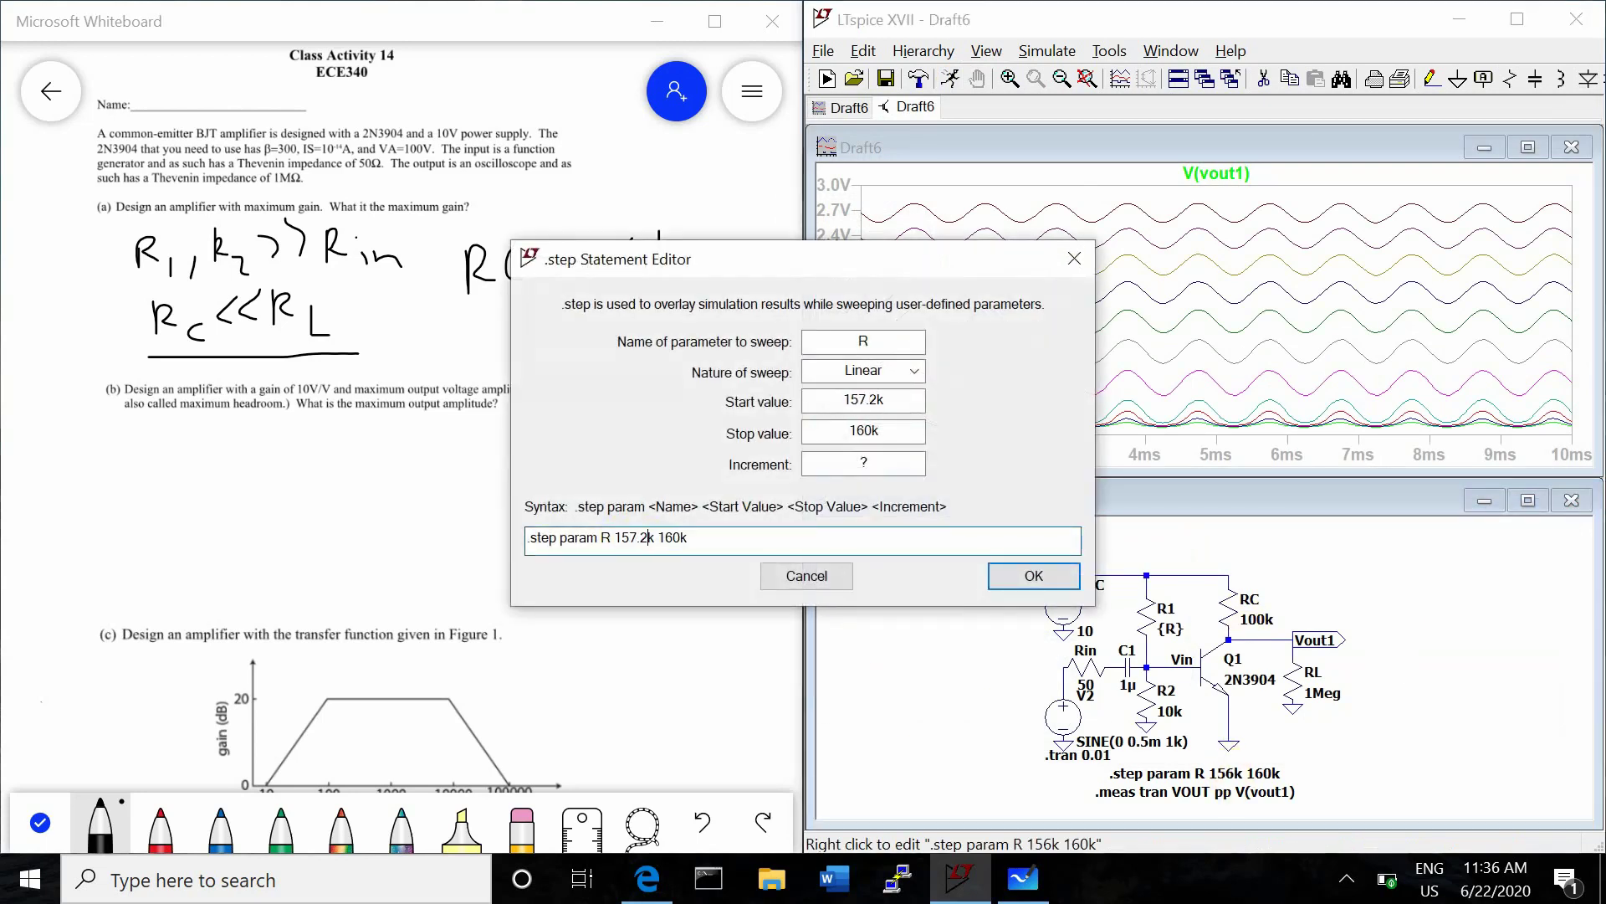
key(BackSpace)
key(BackSpace)
text(58)
key(Return)
click(948, 76)
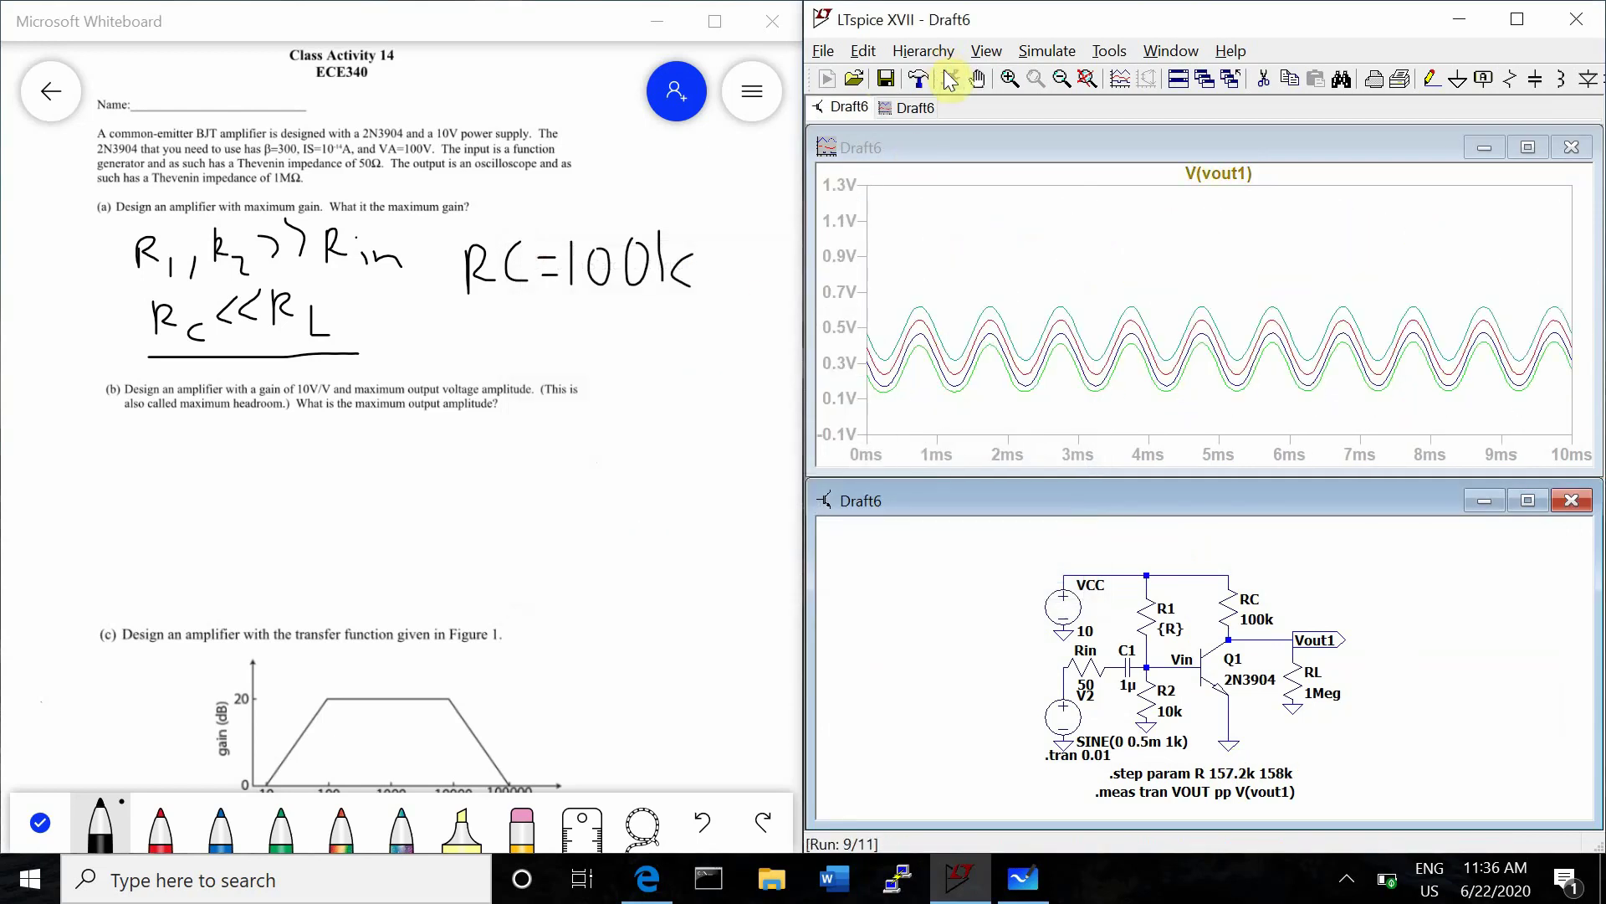
- In the log, spot step 3's 0.305615 as the largest output, then close it
click(987, 51)
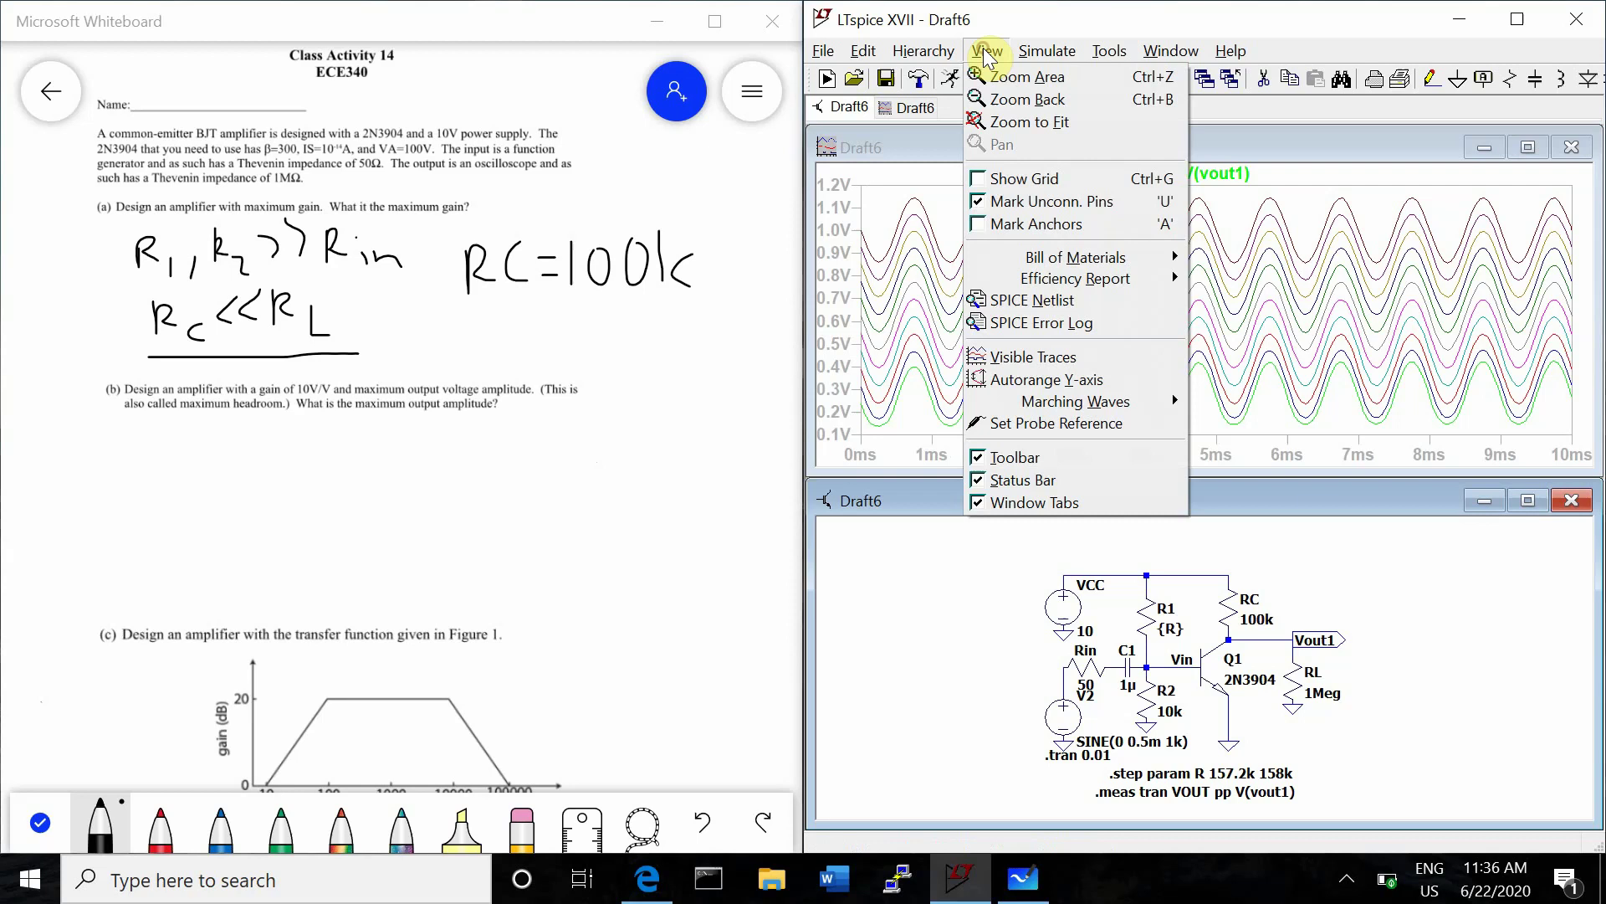
click(1025, 328)
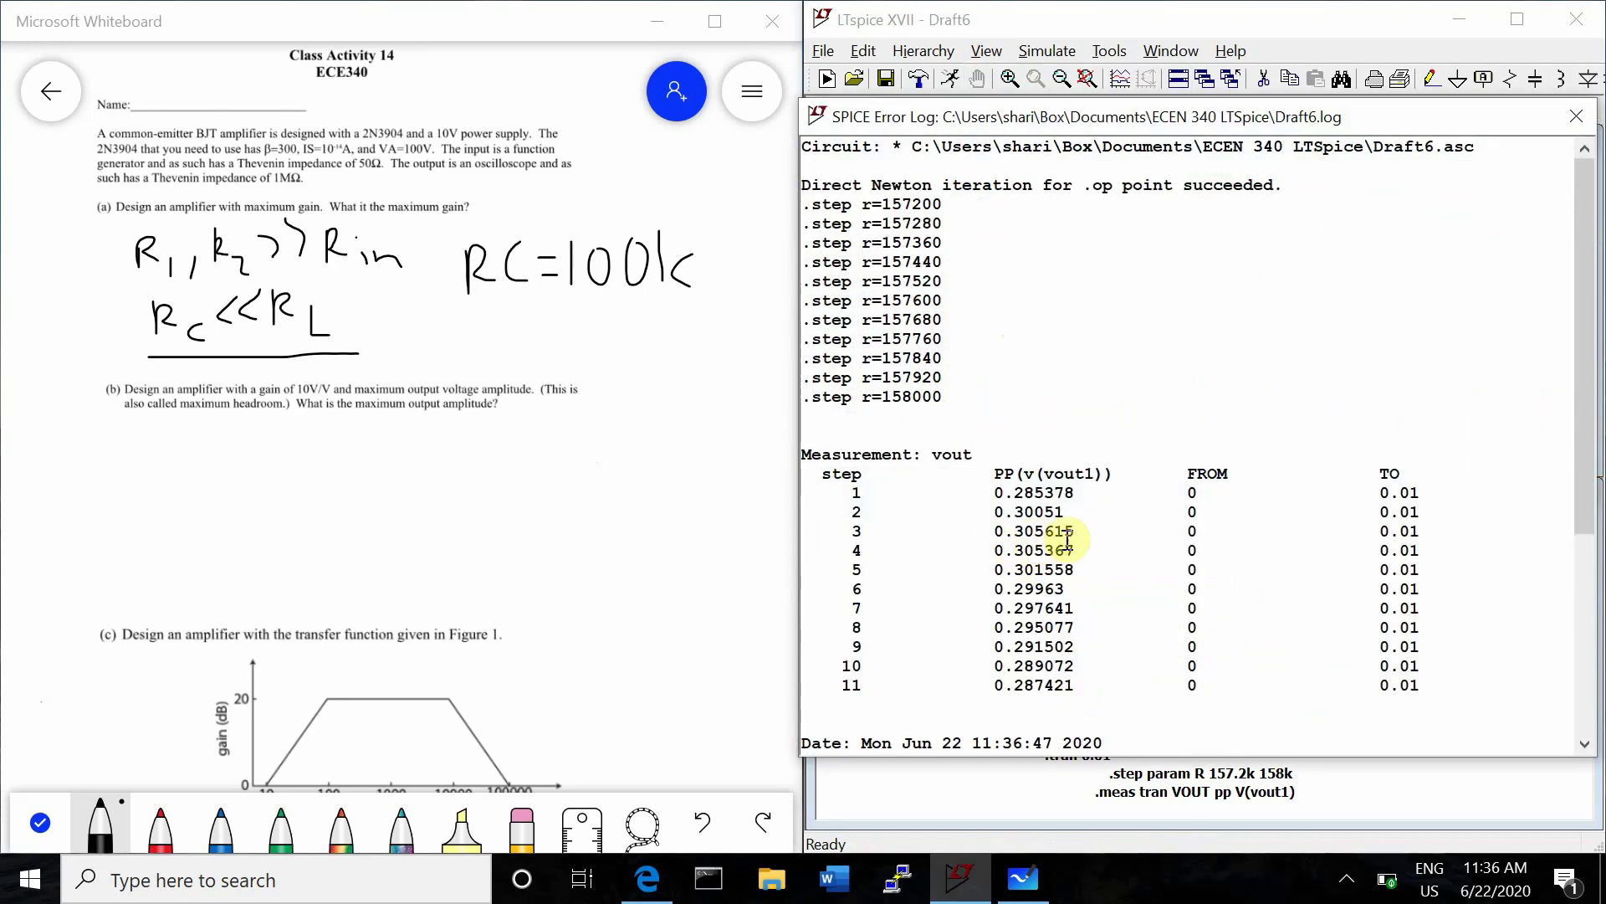
drag(1075, 532, 869, 540)
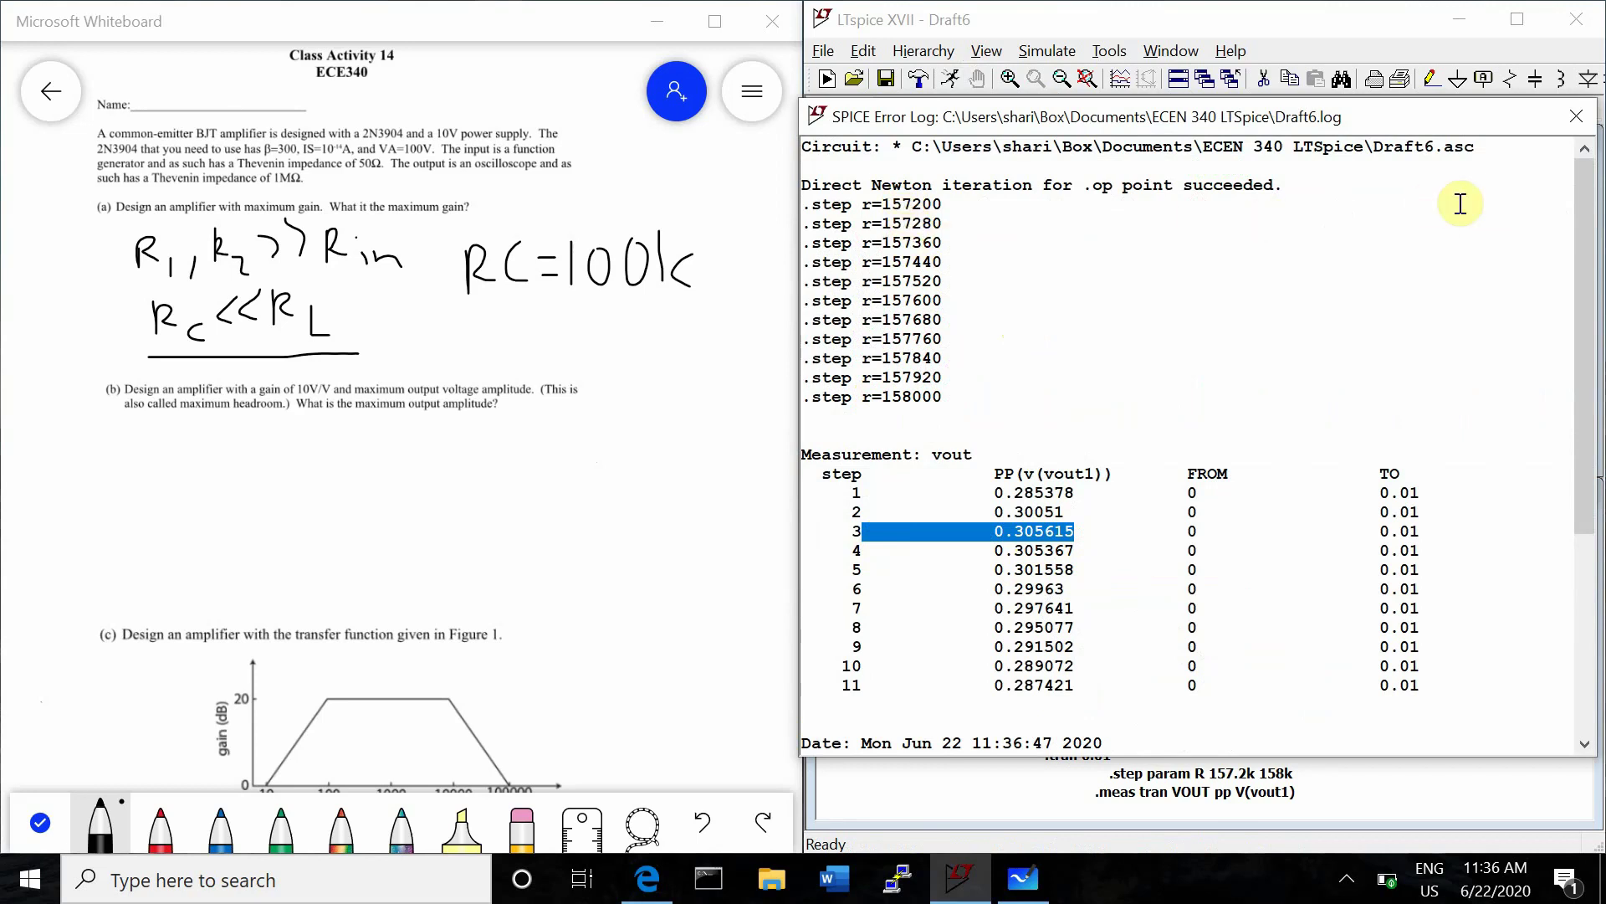
click(1576, 116)
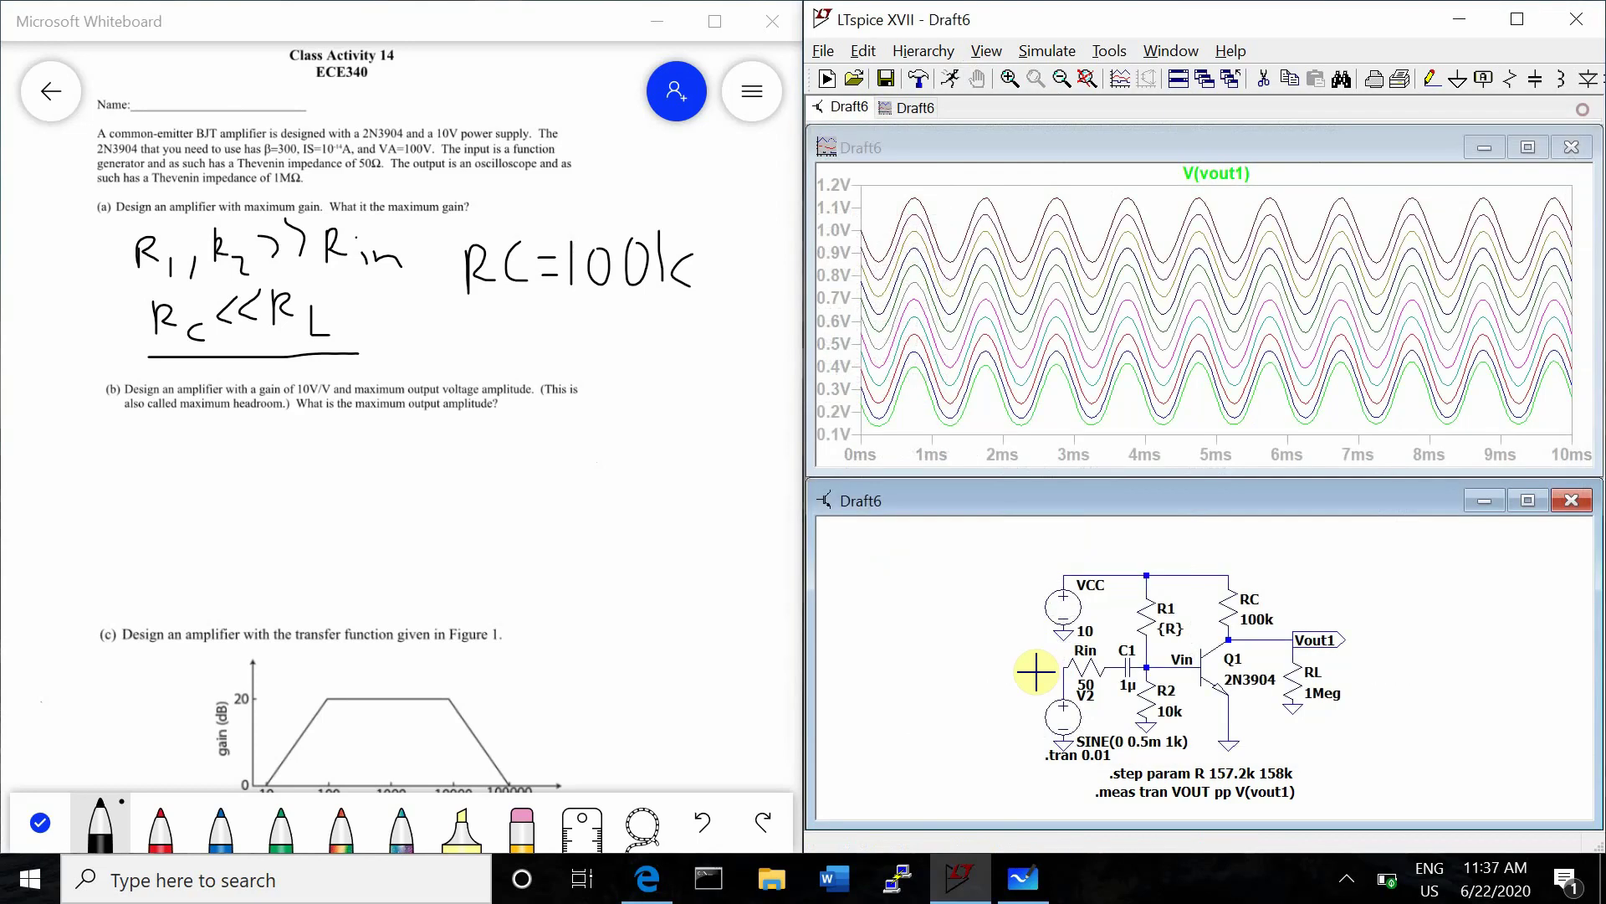
- Narrow the sweep to R 157.3k–157.5k and rerun
right_click(1225, 770)
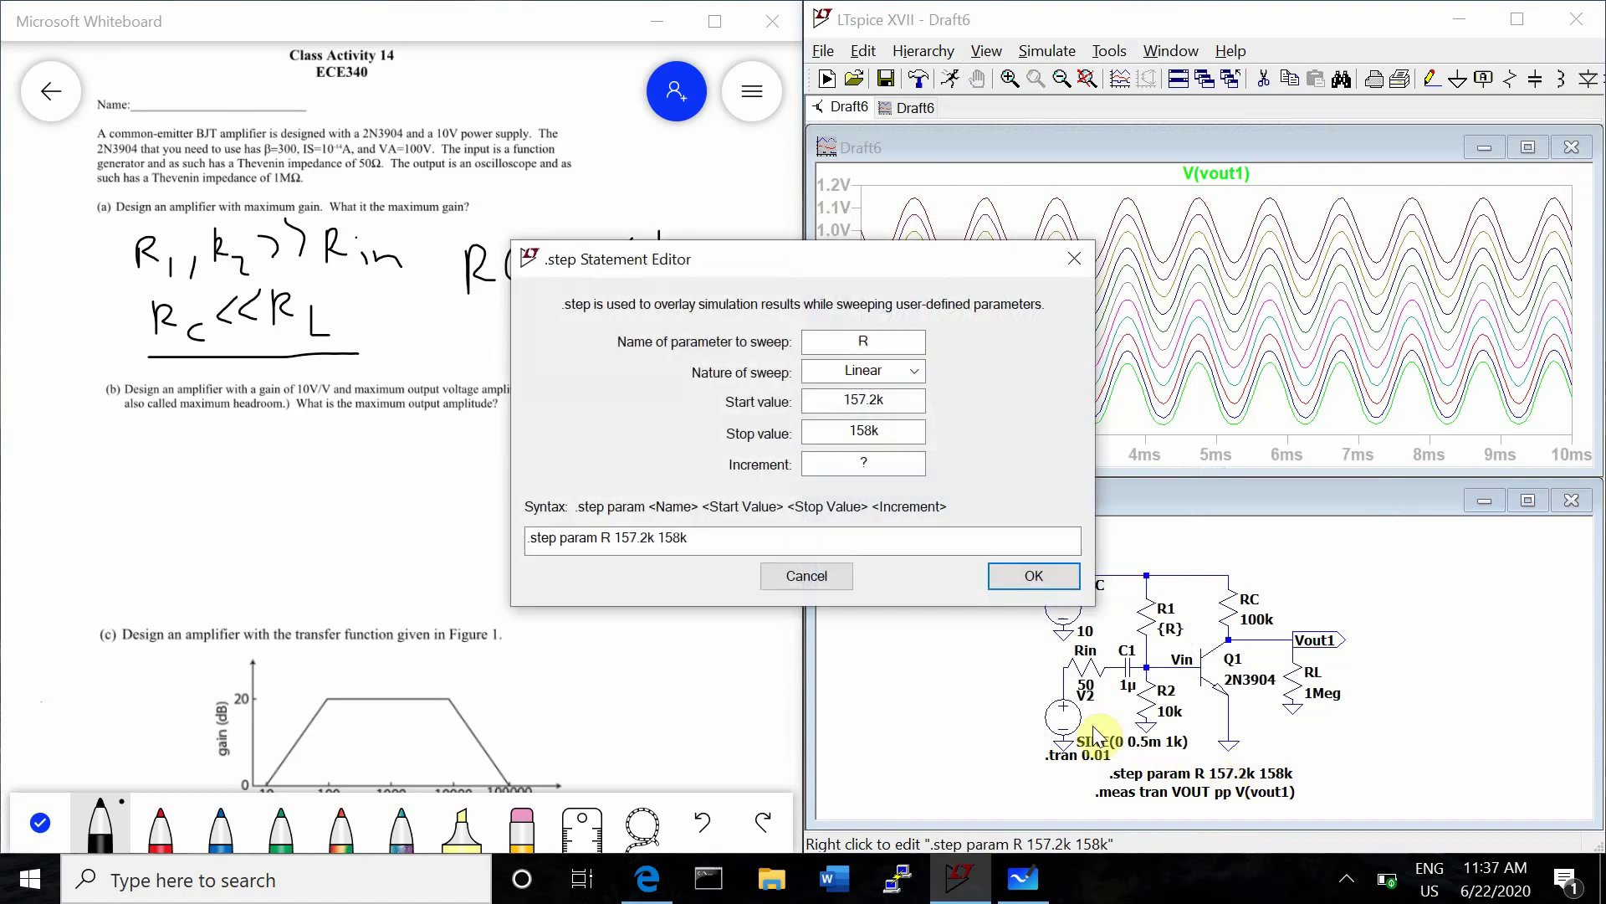
click(631, 537)
key(BackSpace)
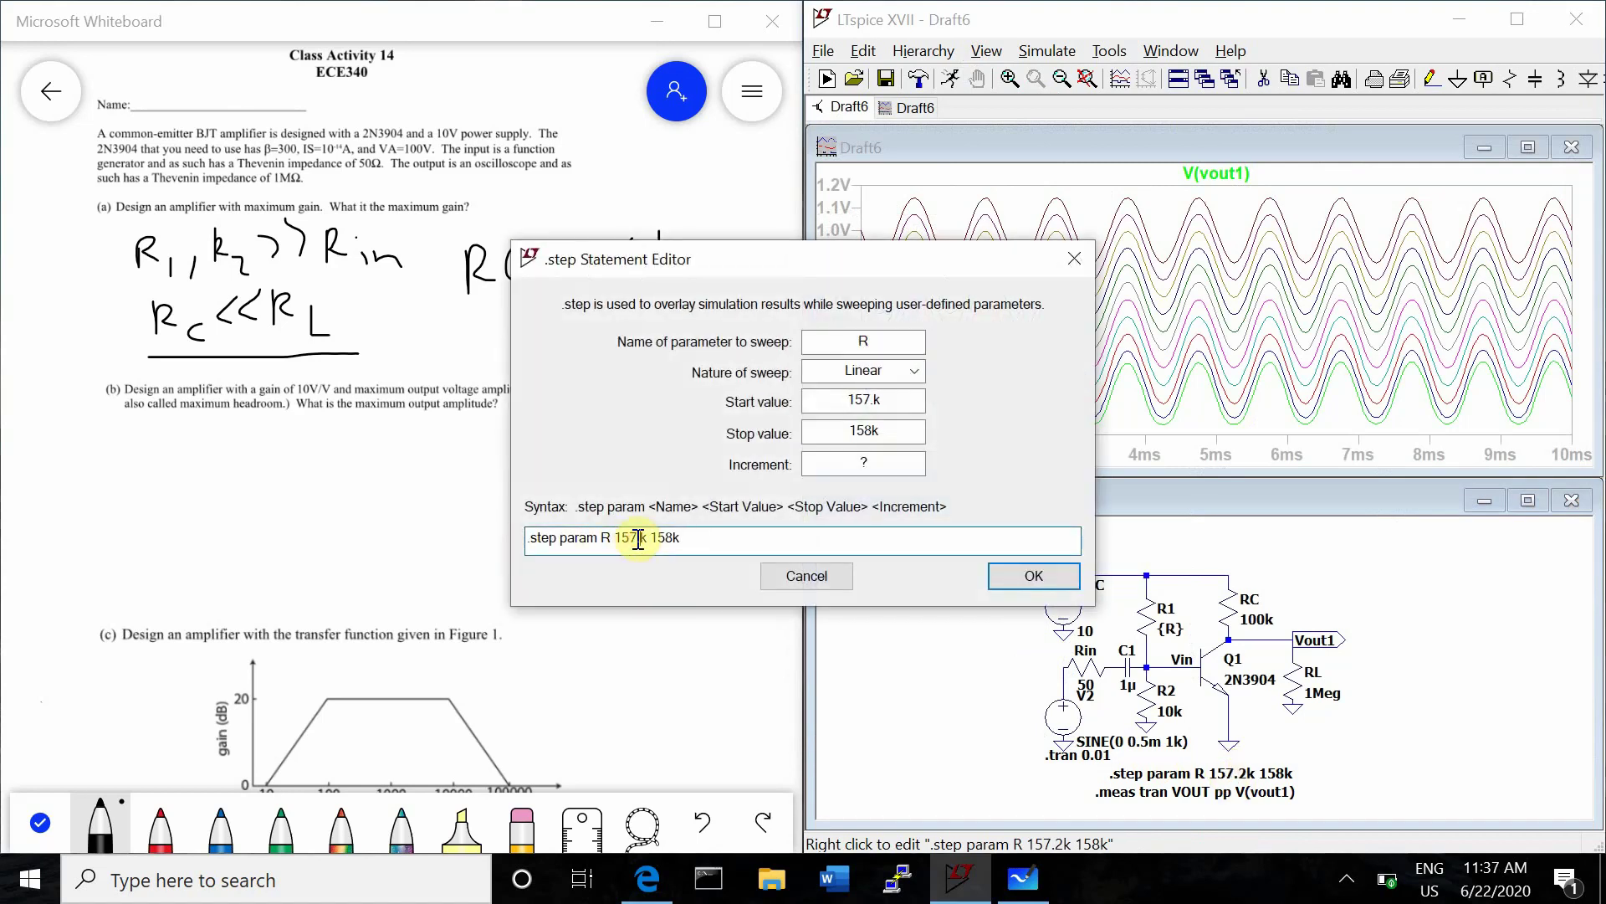
text(3k 157.5)
key(Return)
click(956, 82)
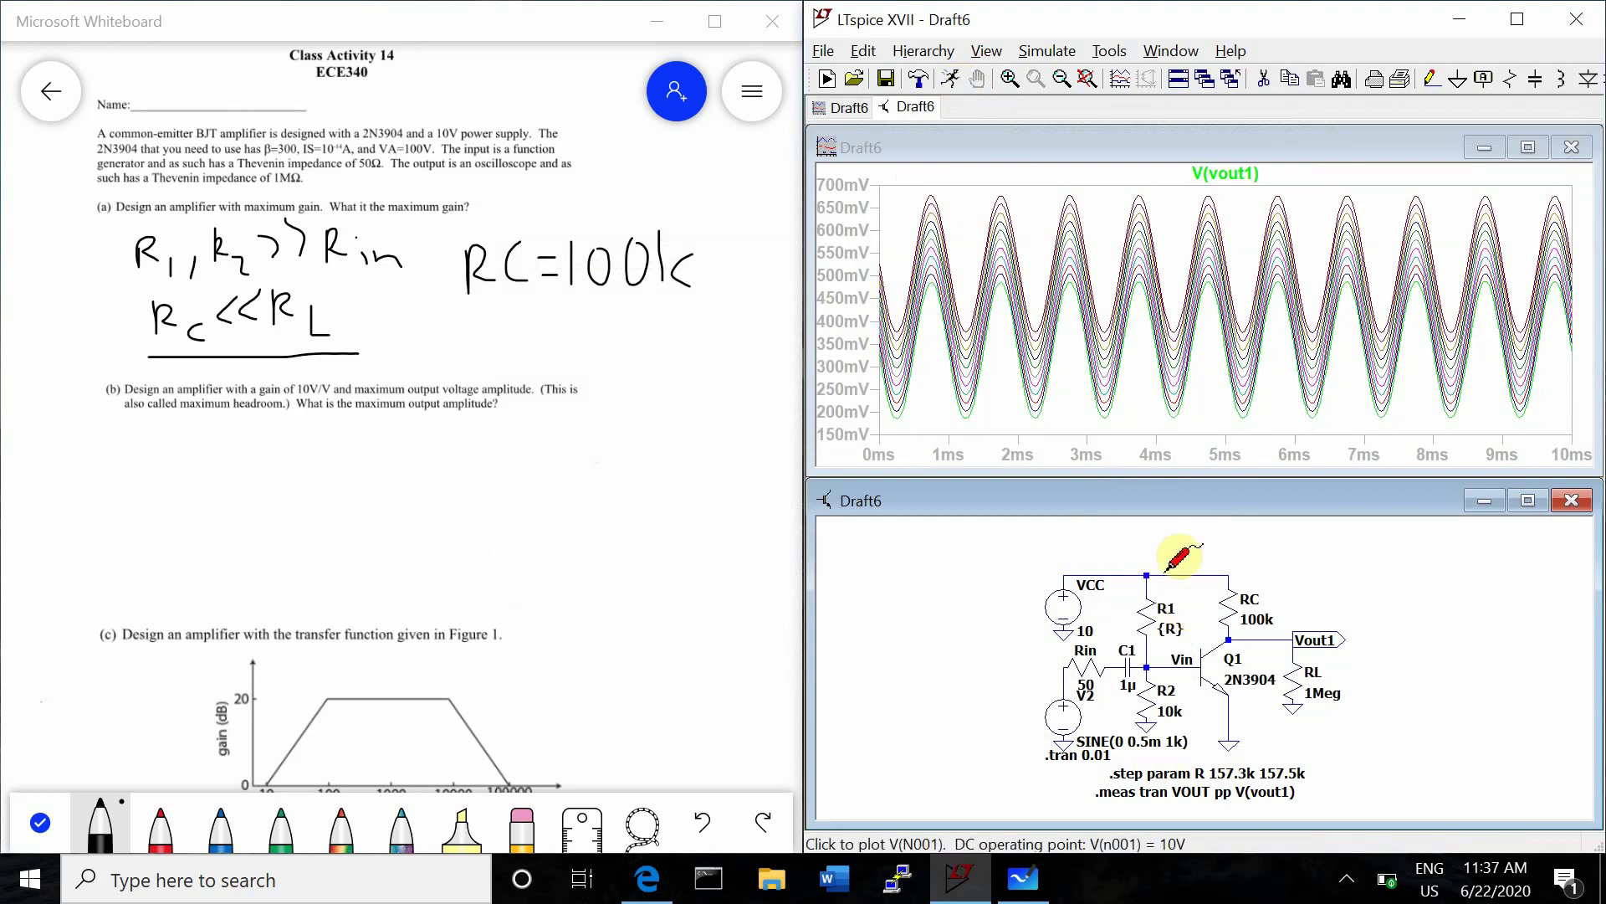
- In the log, pick step 5 (R=157.38k, 0.306187) as the maximum, then close it
click(987, 51)
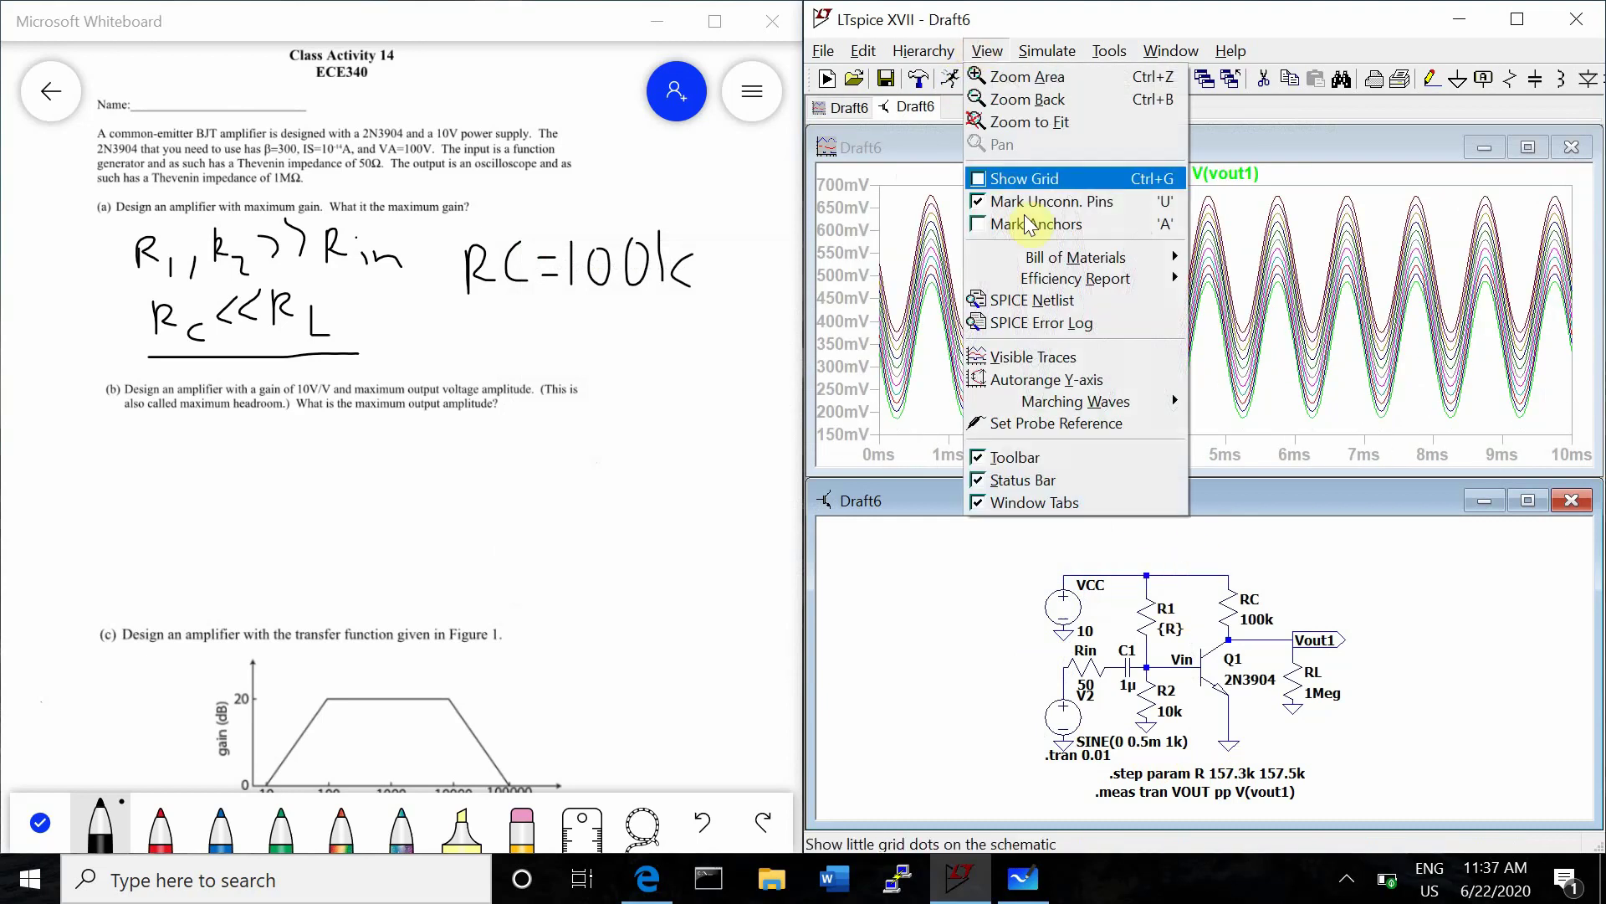
click(1036, 322)
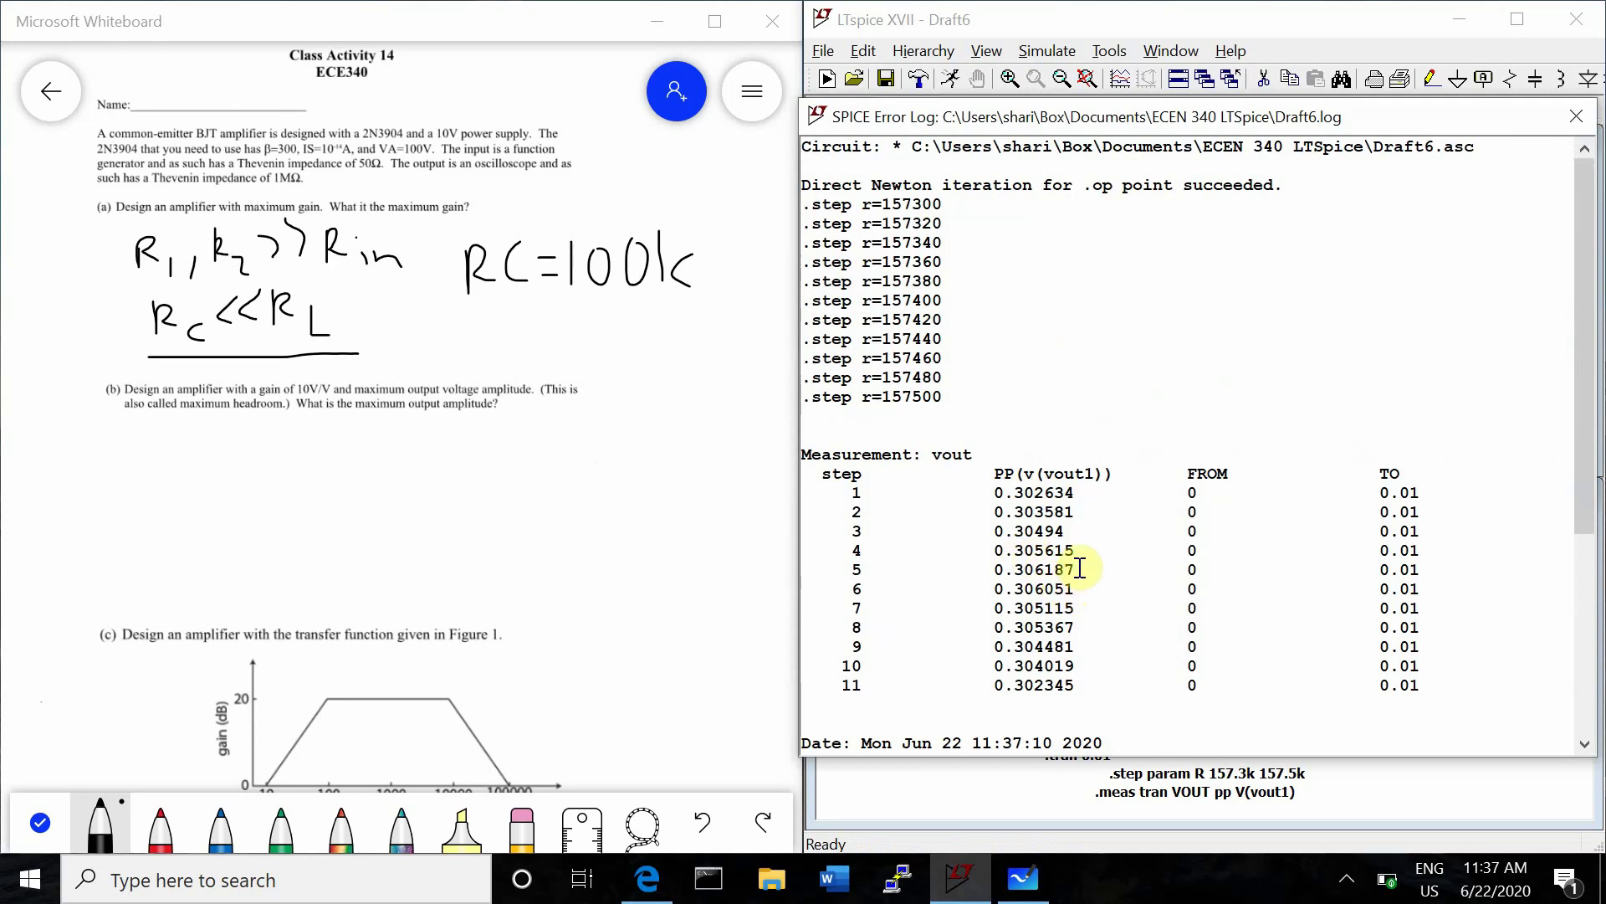
drag(1079, 568, 841, 569)
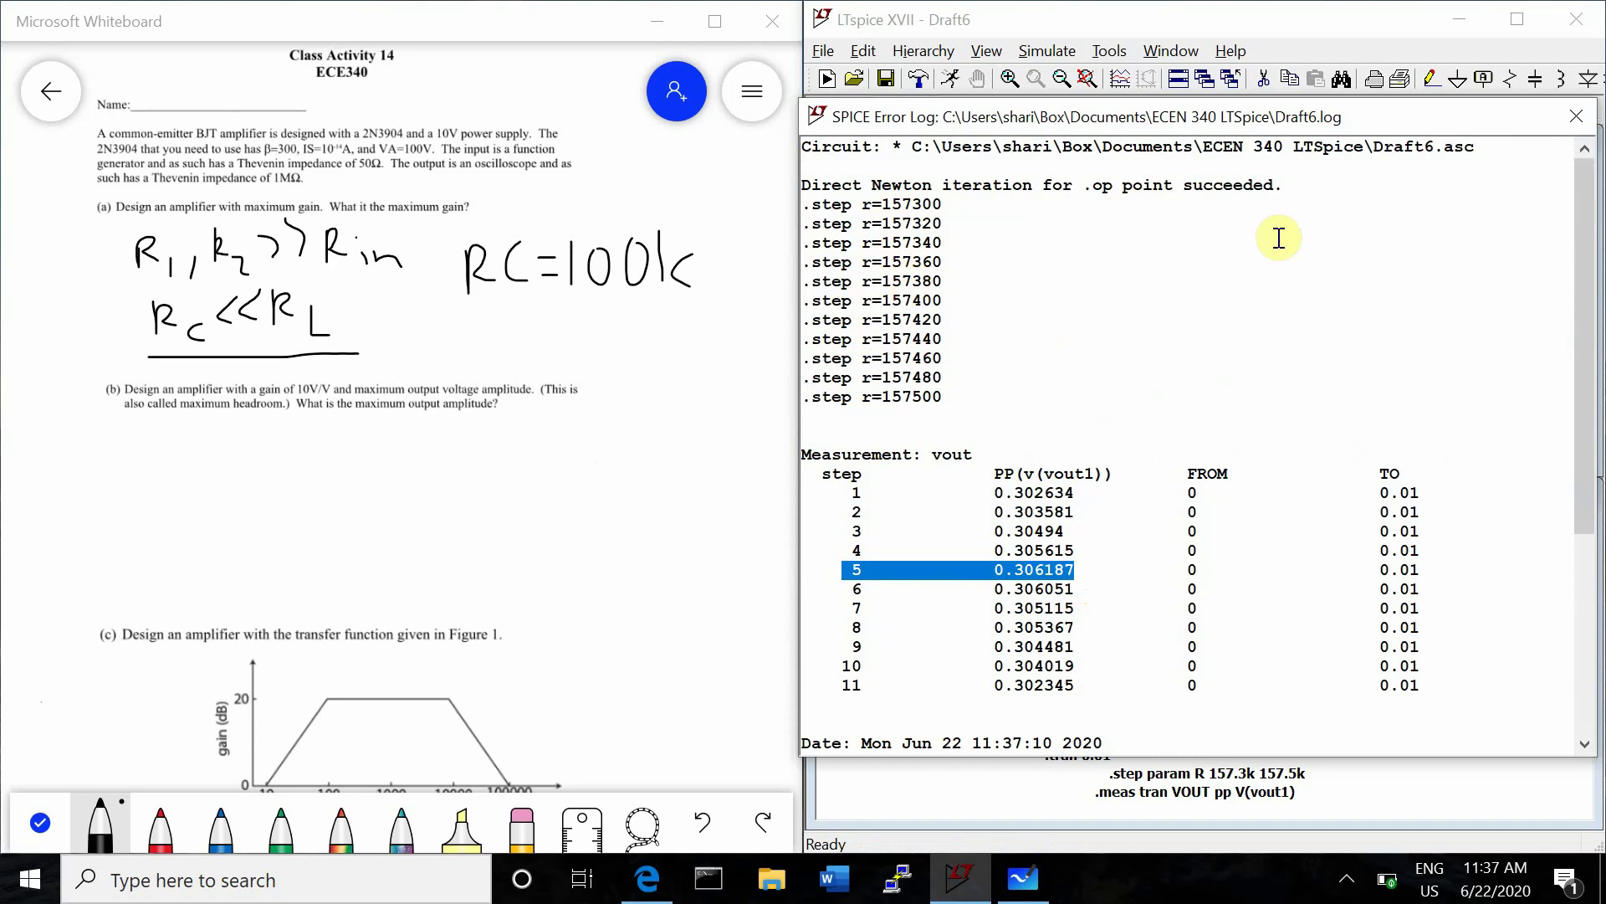
click(1566, 119)
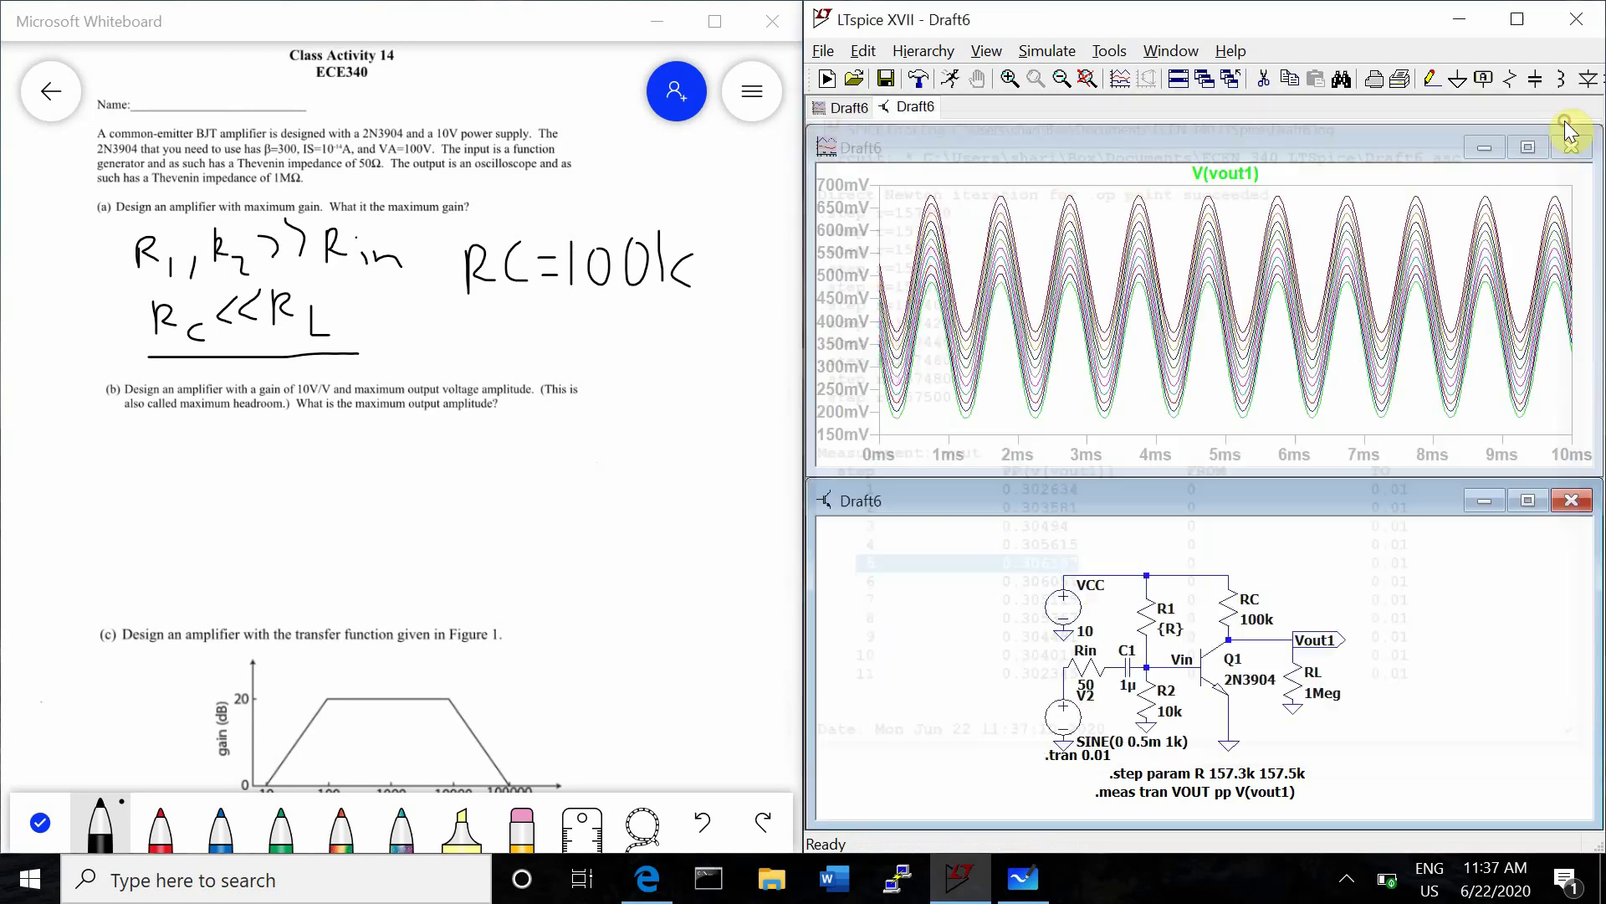
- Set R1's resistance to 157.38k
right_click(1149, 625)
text(157)
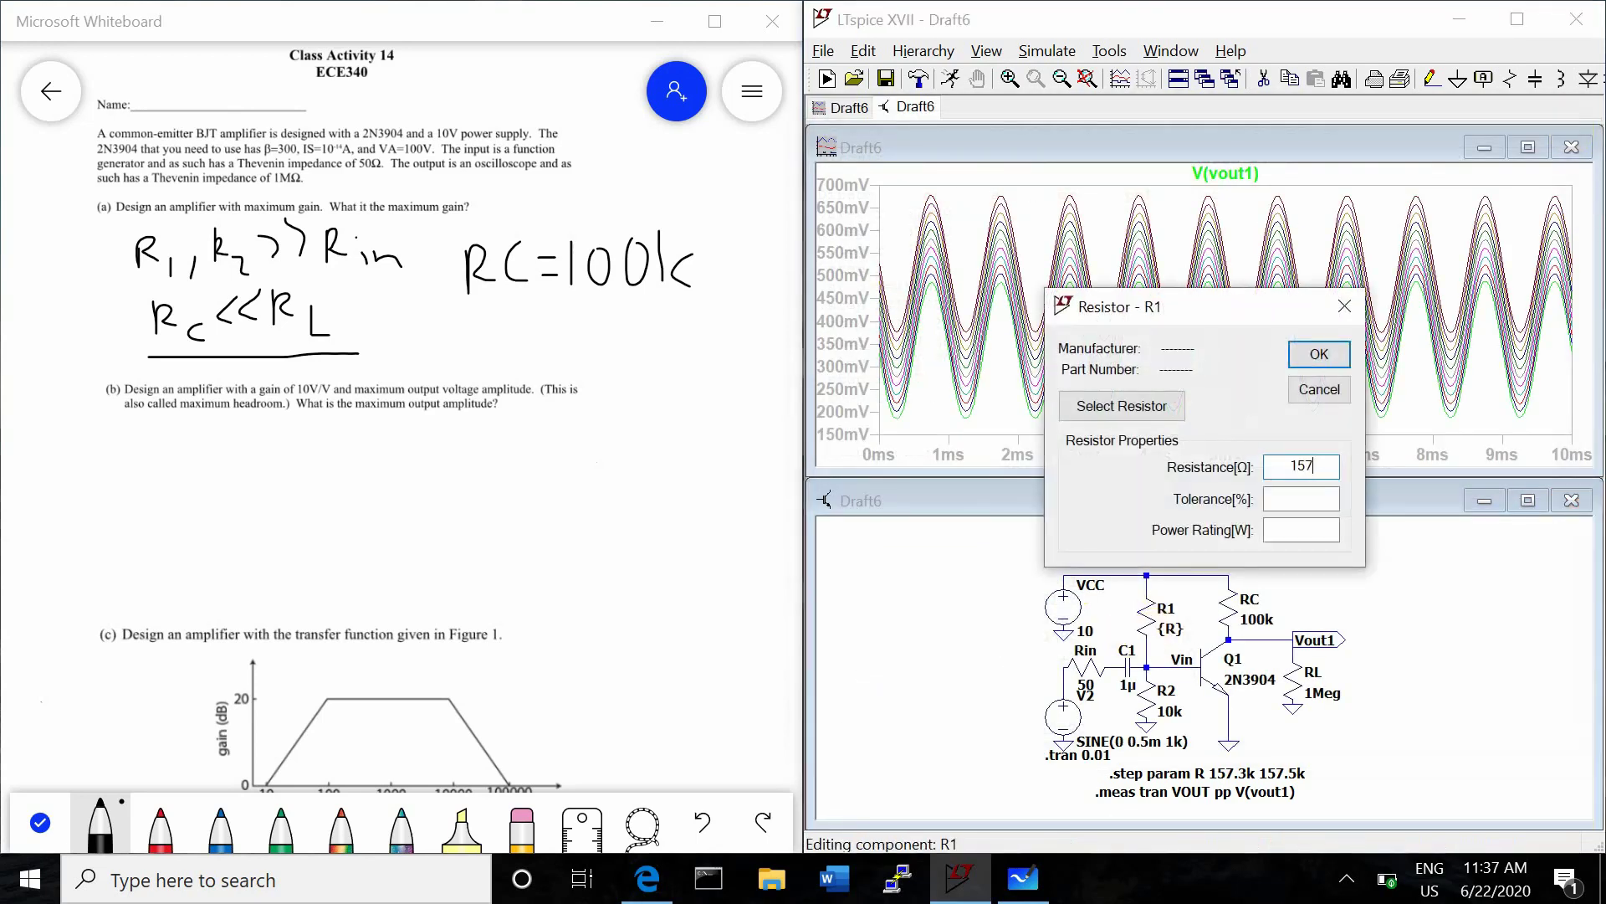
text(.38k)
key(Return)
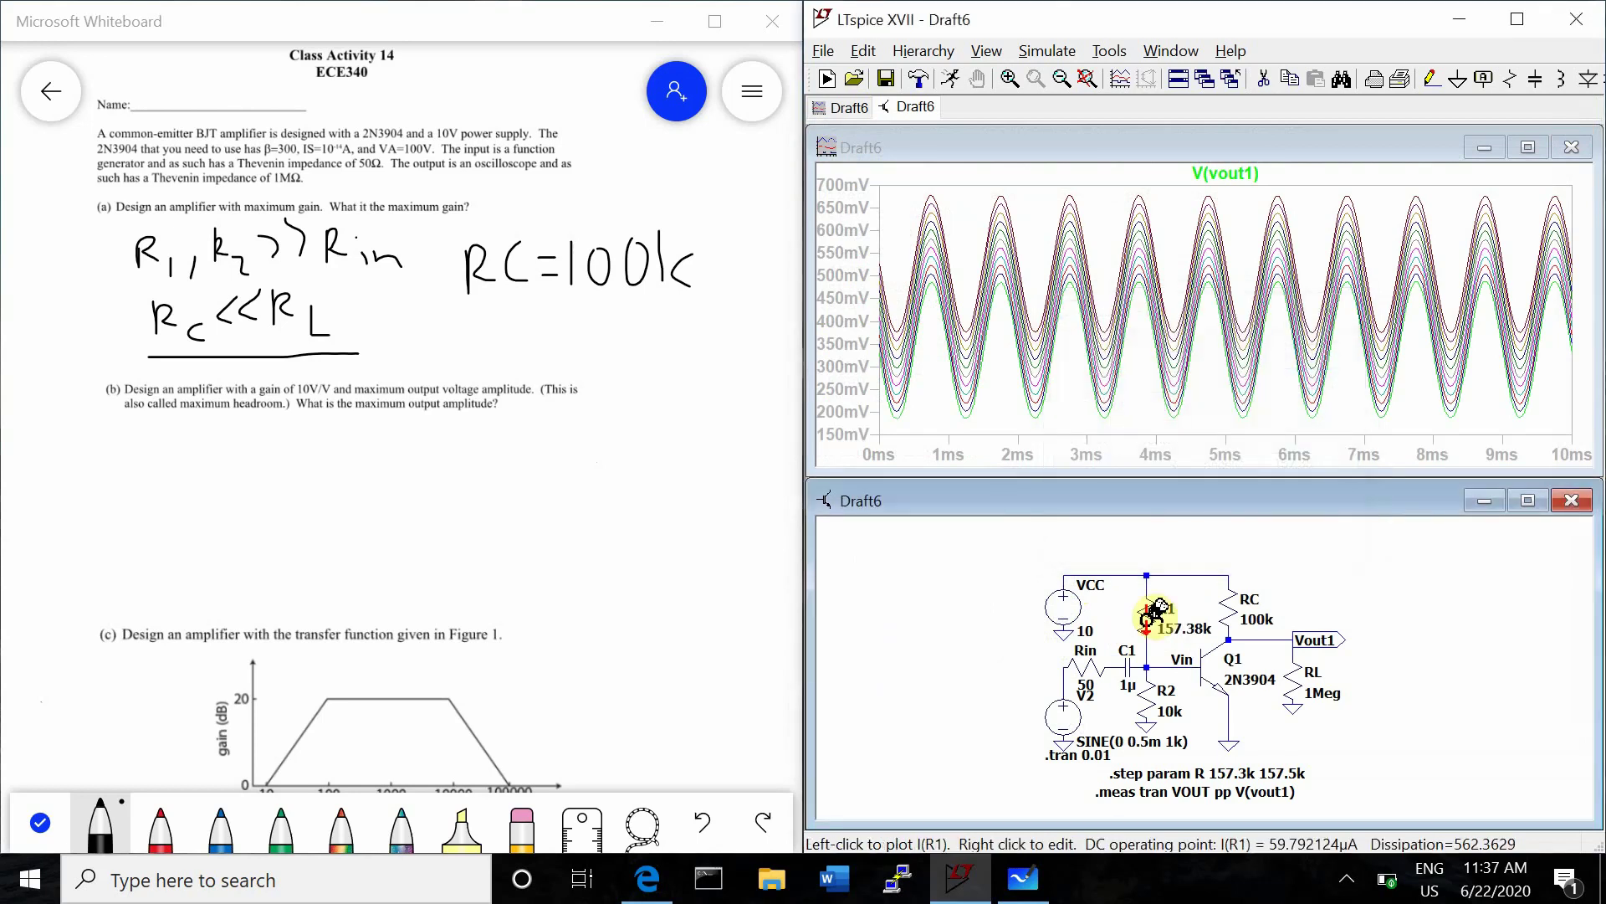
- Comment out the .step sweep directive with a leading ';'
right_click(1213, 777)
click(536, 539)
key(Delete)
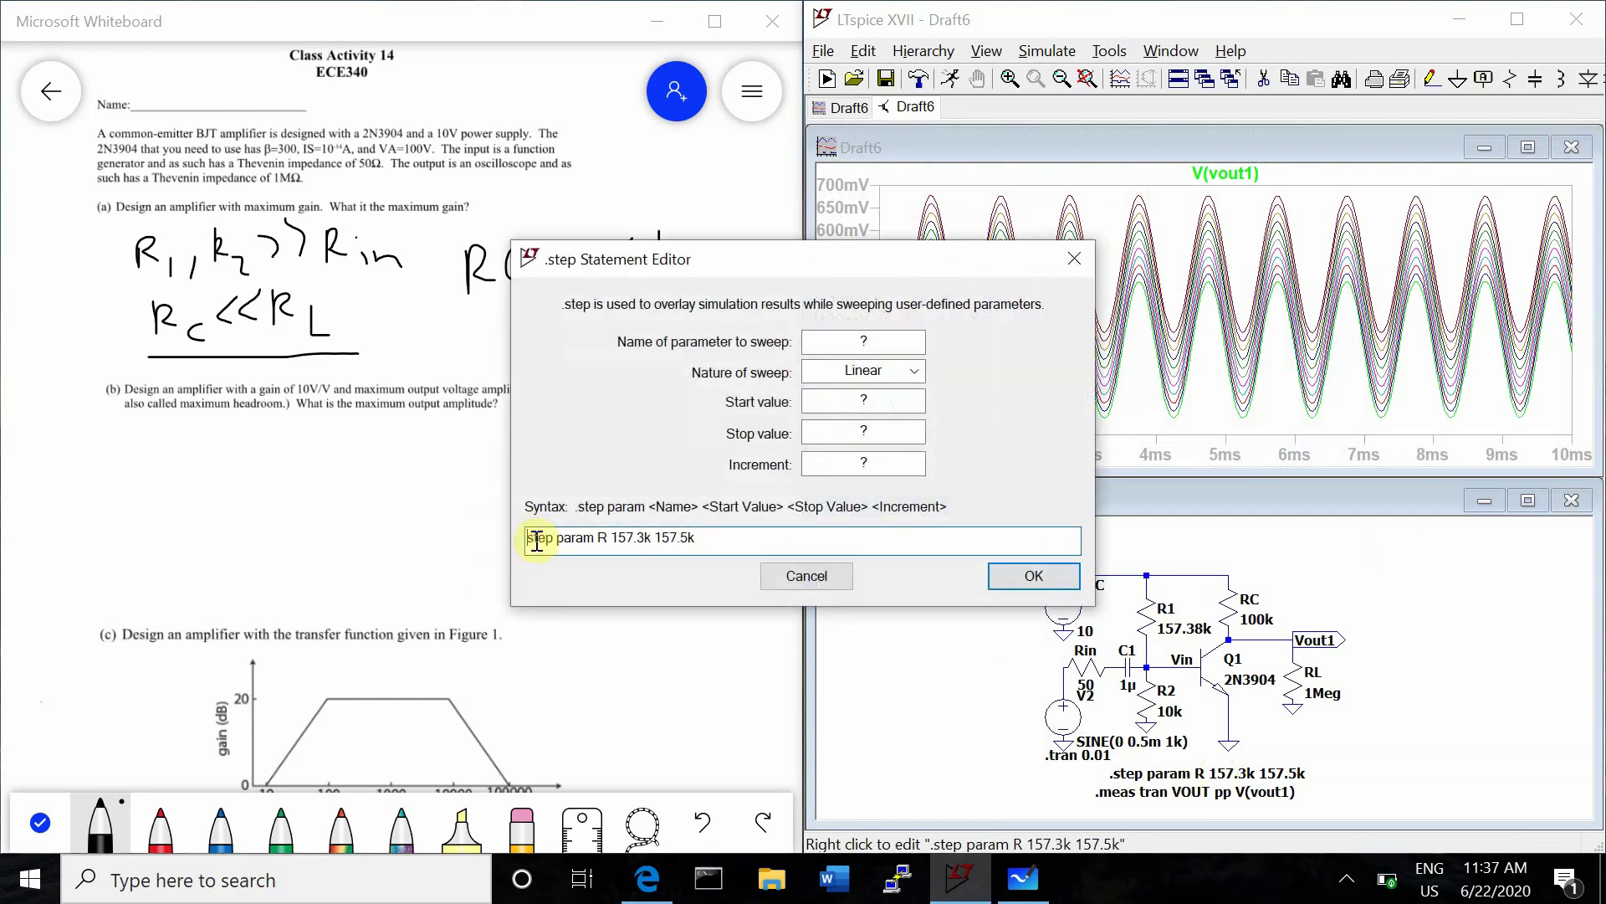
key(Return)
click(760, 497)
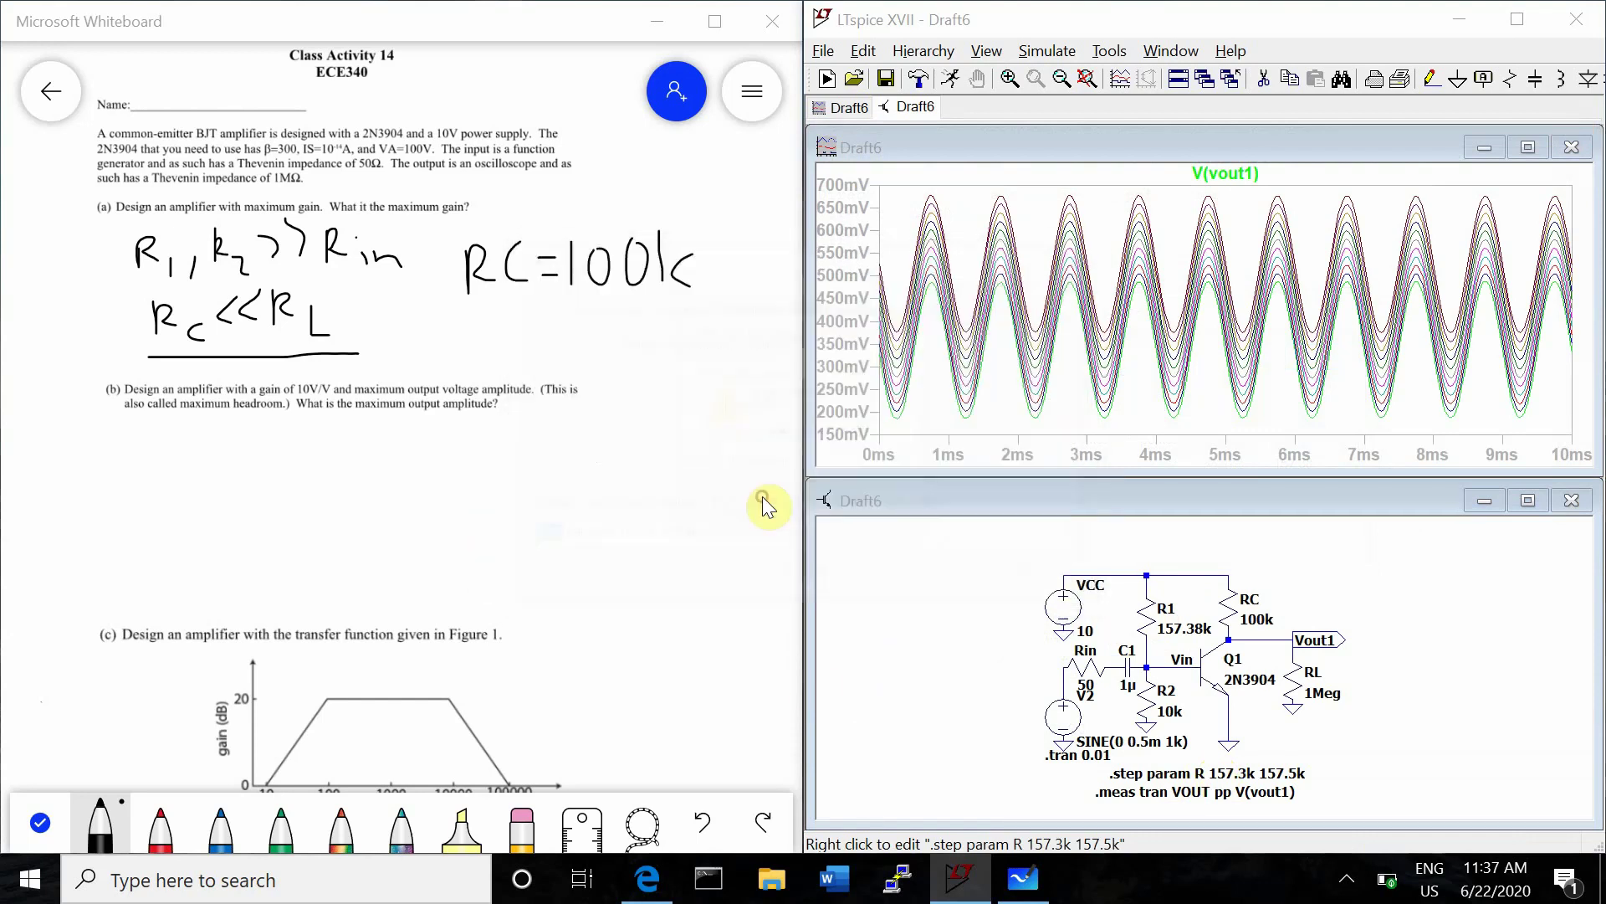
right_click(1171, 774)
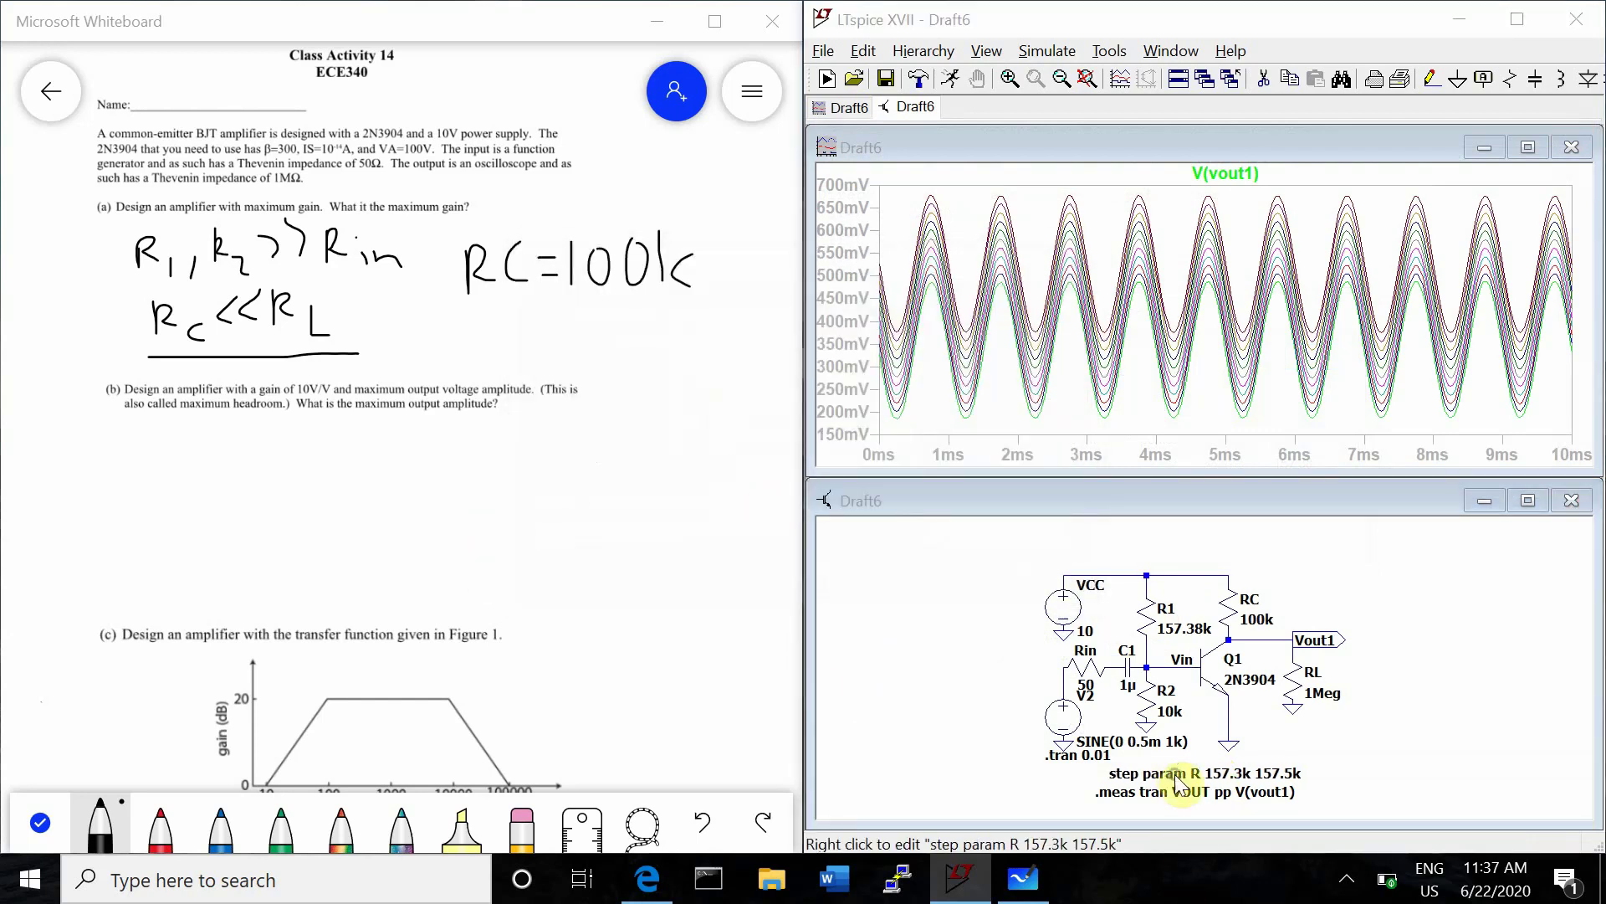
text(;)
key(Return)
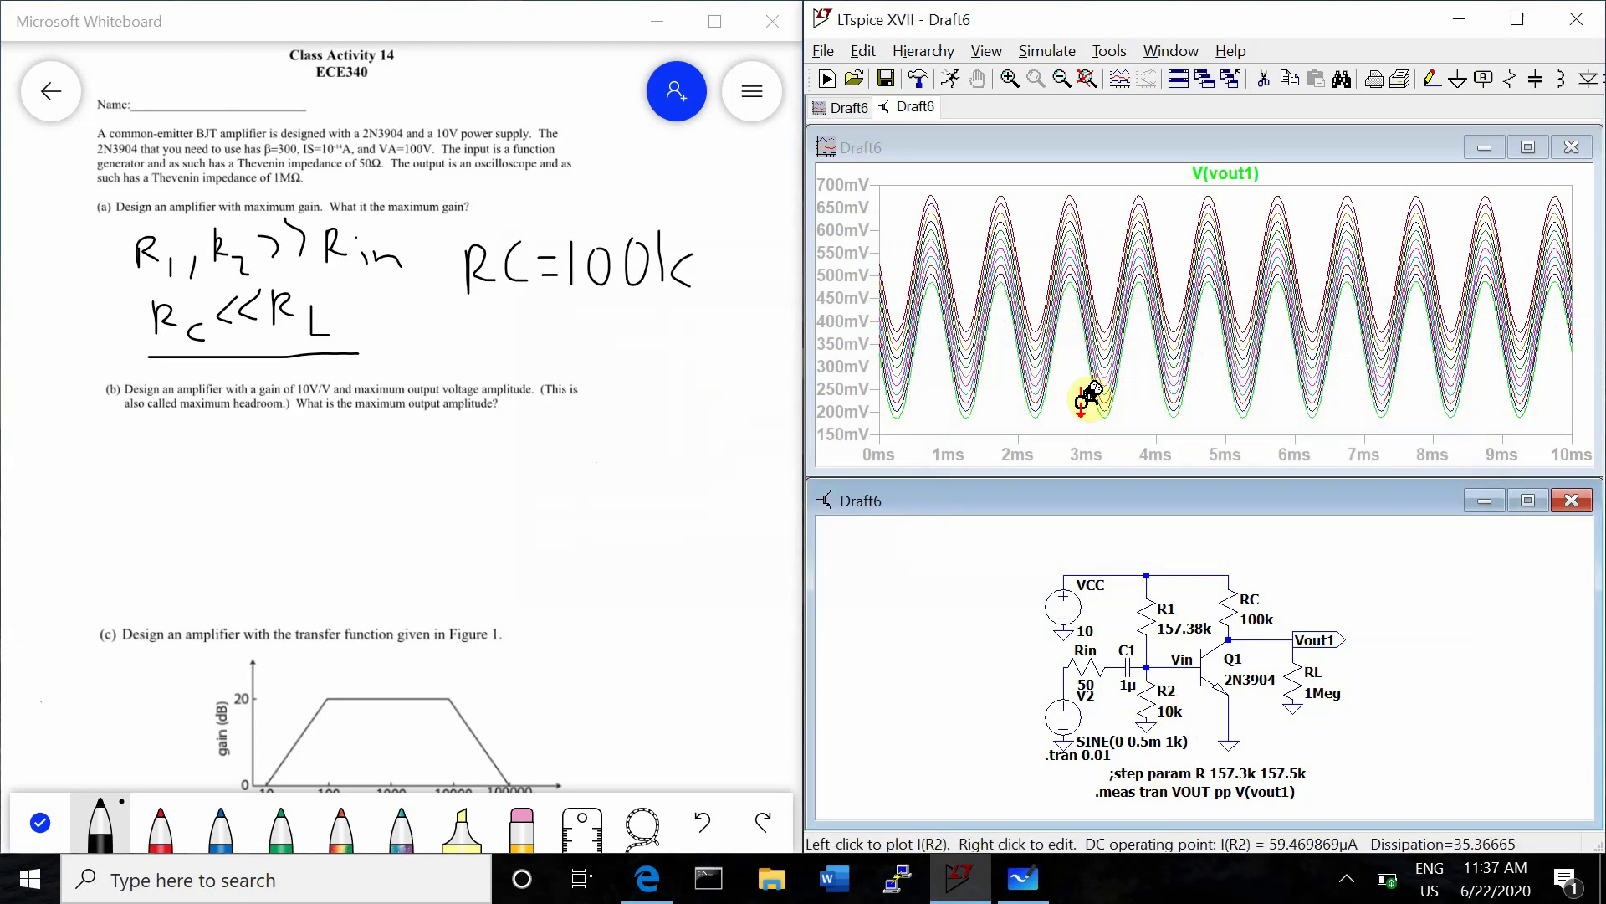
- Re-run without the sweep and place two cursors on V(vout1)'s peak and trough
click(952, 82)
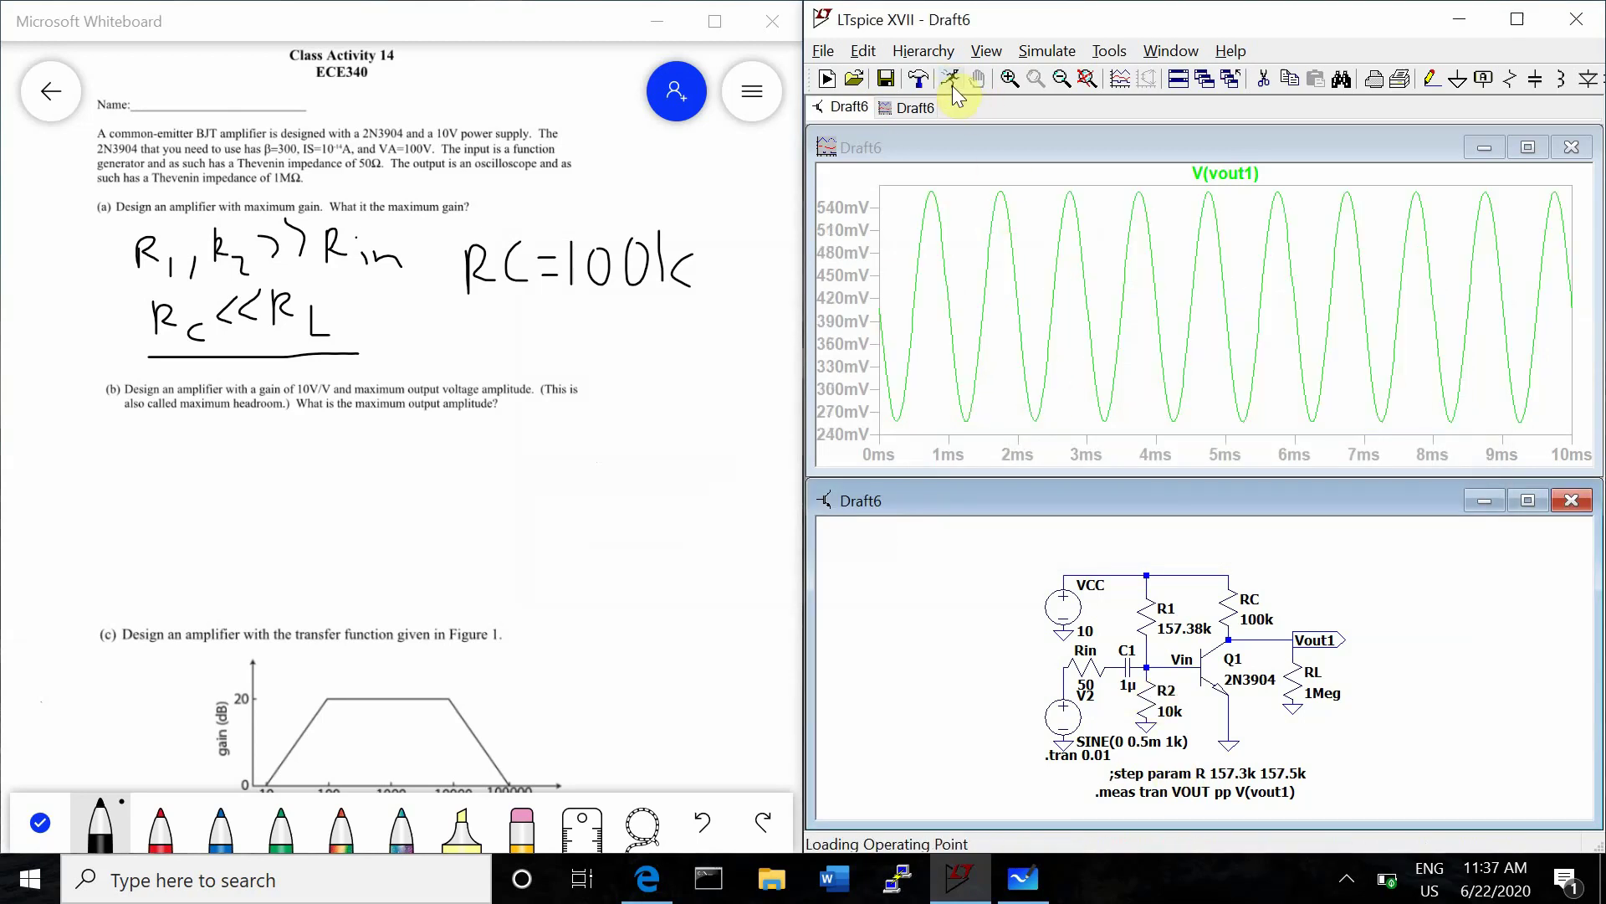
click(1255, 173)
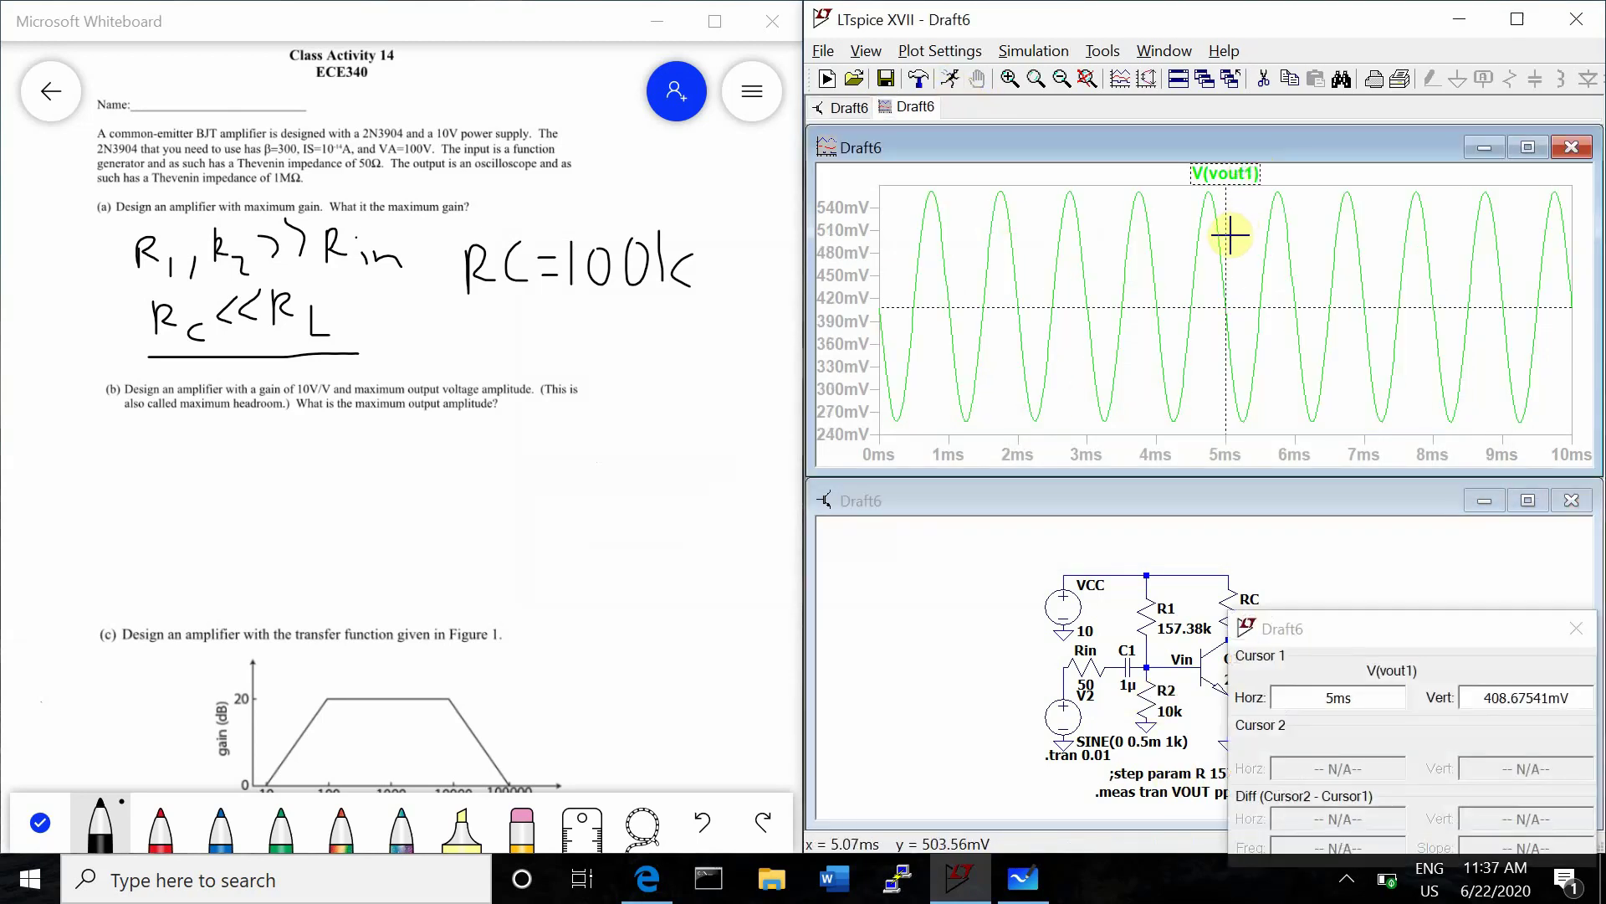
mouse_move(1221, 237)
mouse_down()
mouse_move(1208, 215)
mouse_move(1243, 261)
mouse_up()
click(1243, 173)
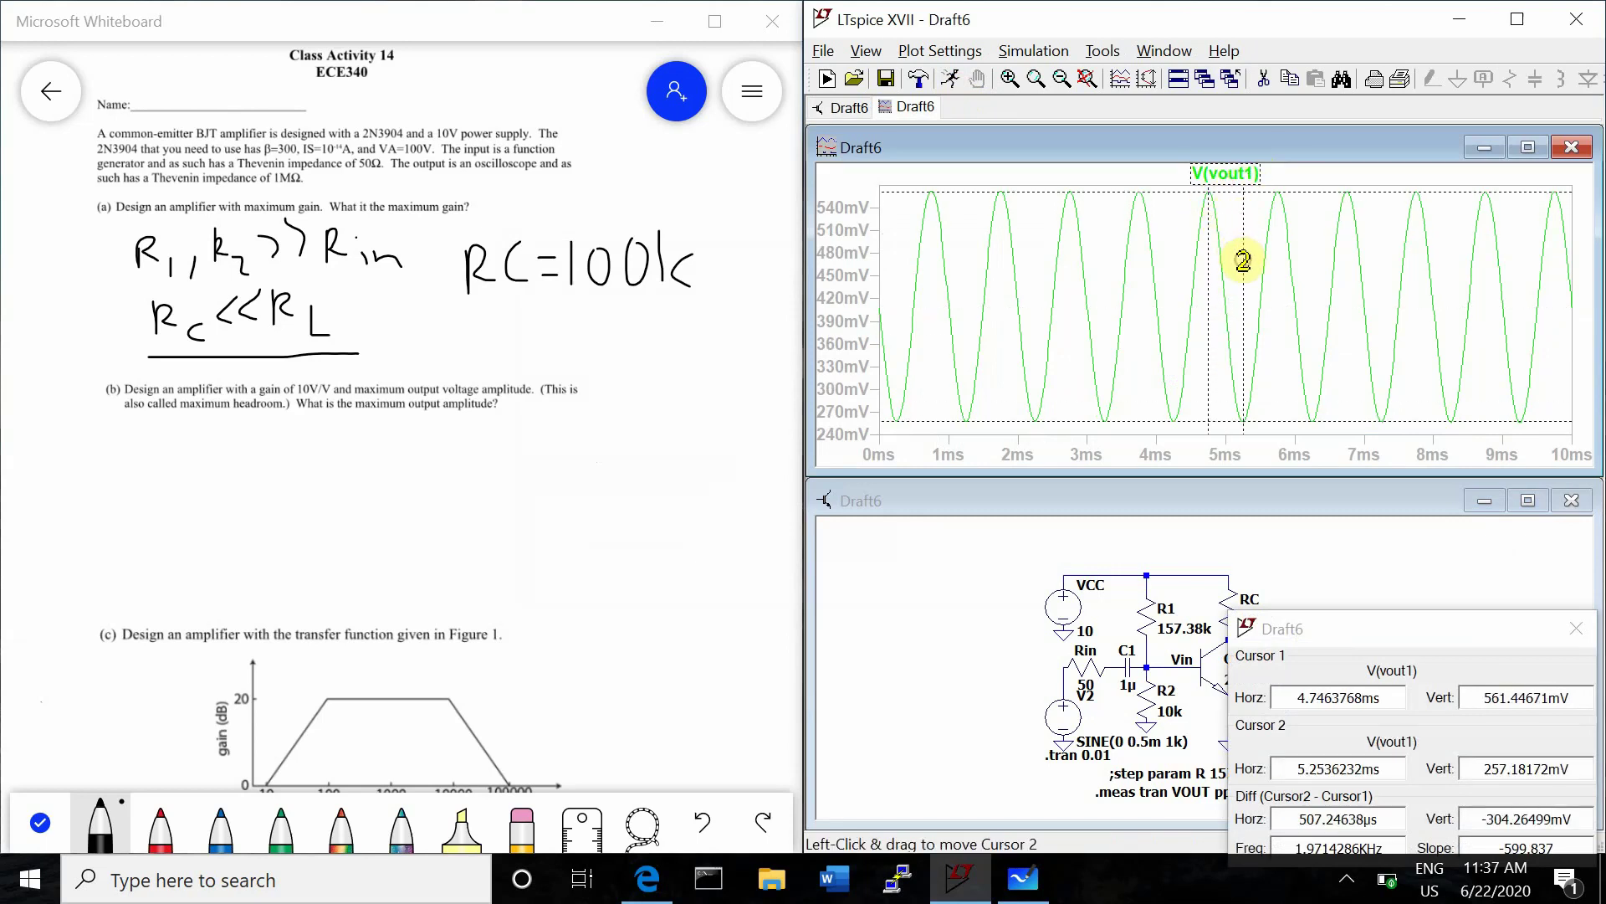
drag(1383, 630, 617, 493)
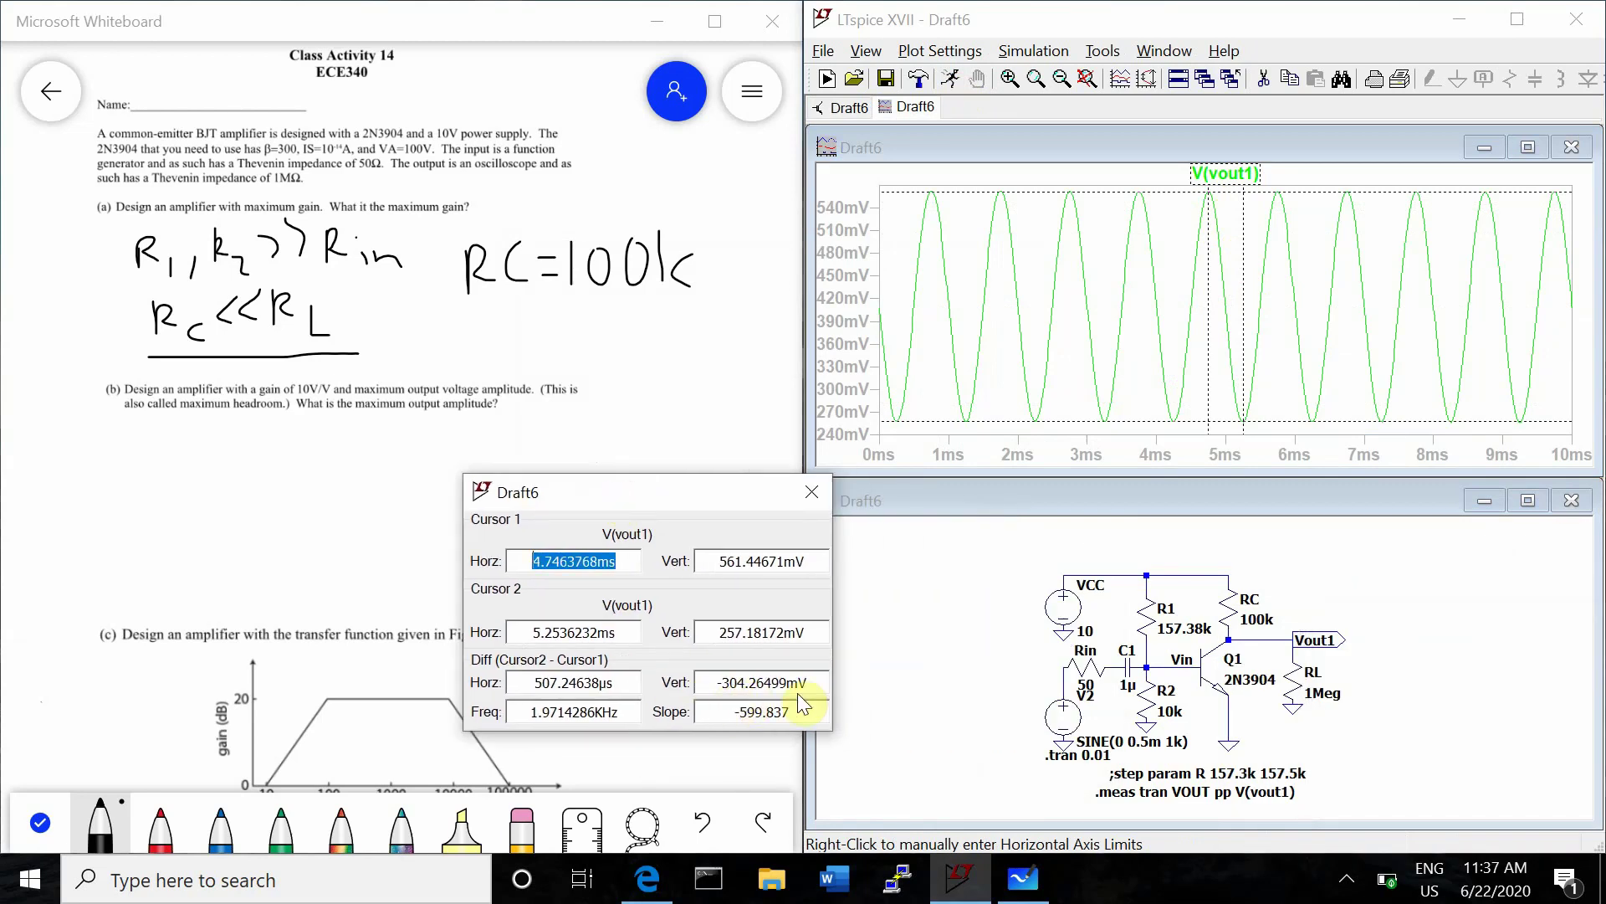
- Change R1 to 157.37k and re-run the simulation
right_click(1151, 624)
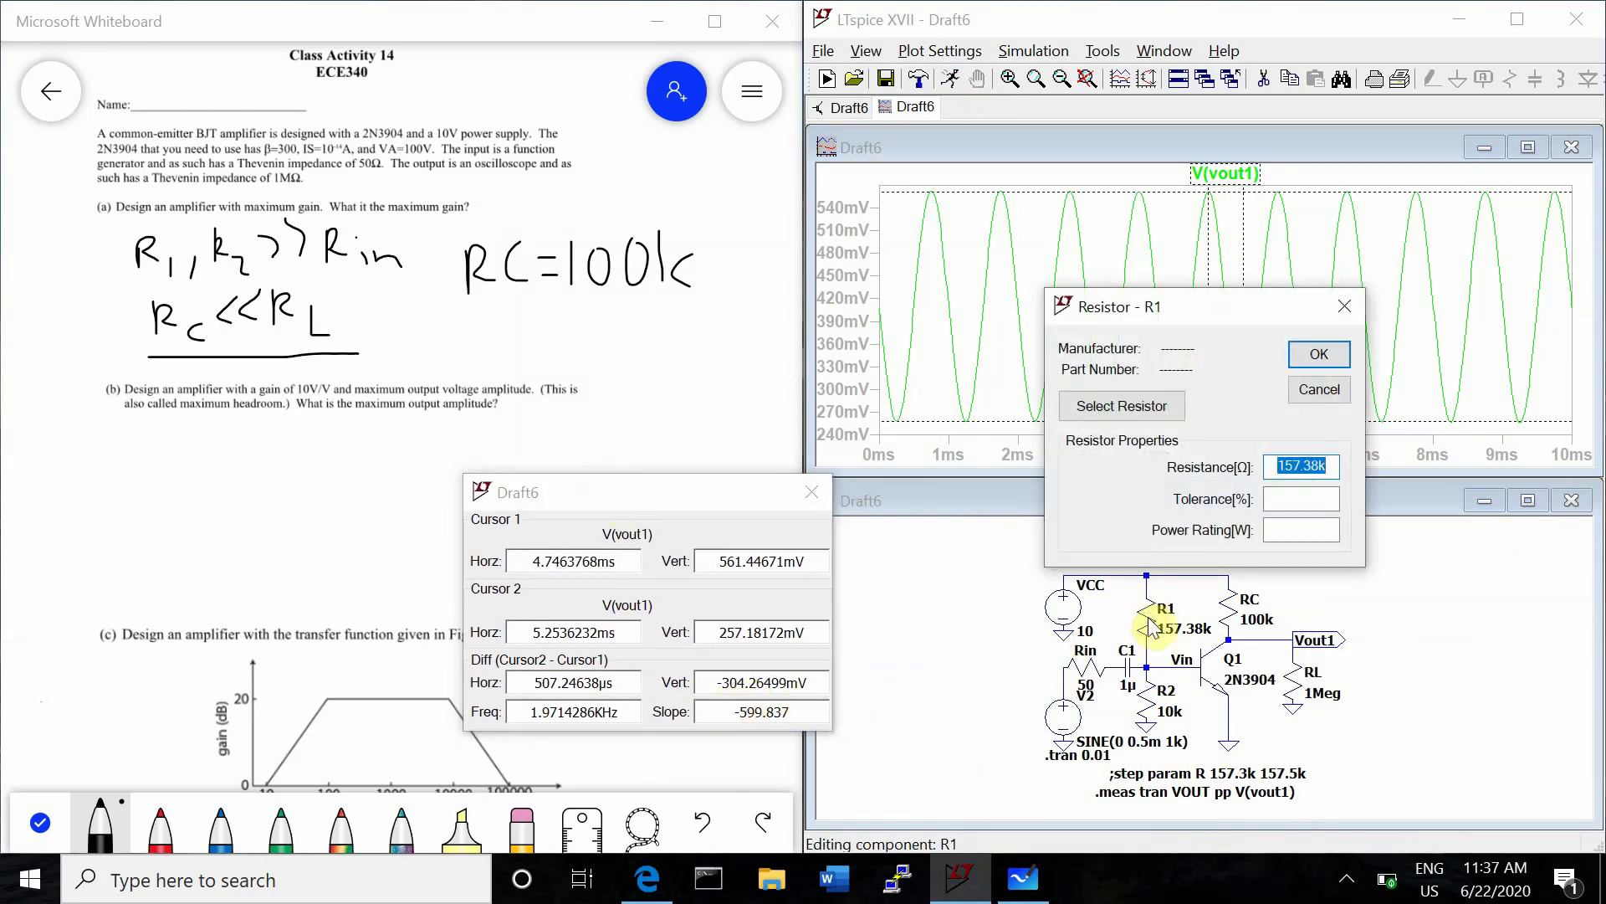
key(End)
key(BackSpace)
key(BackSpace)
text(7k)
key(Return)
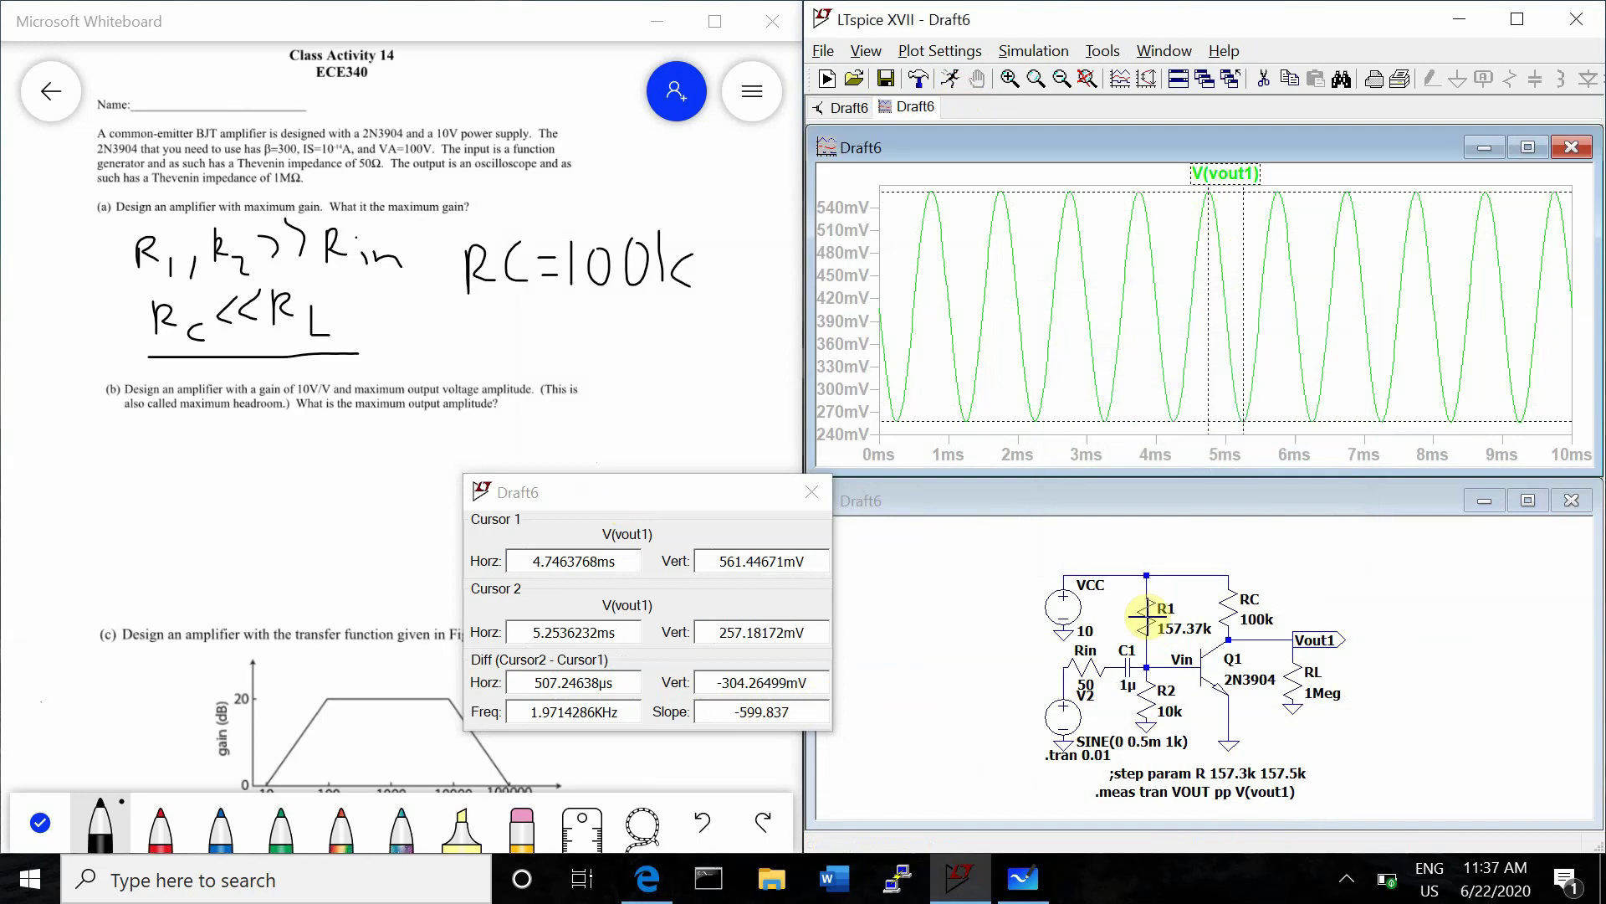
click(969, 285)
click(957, 80)
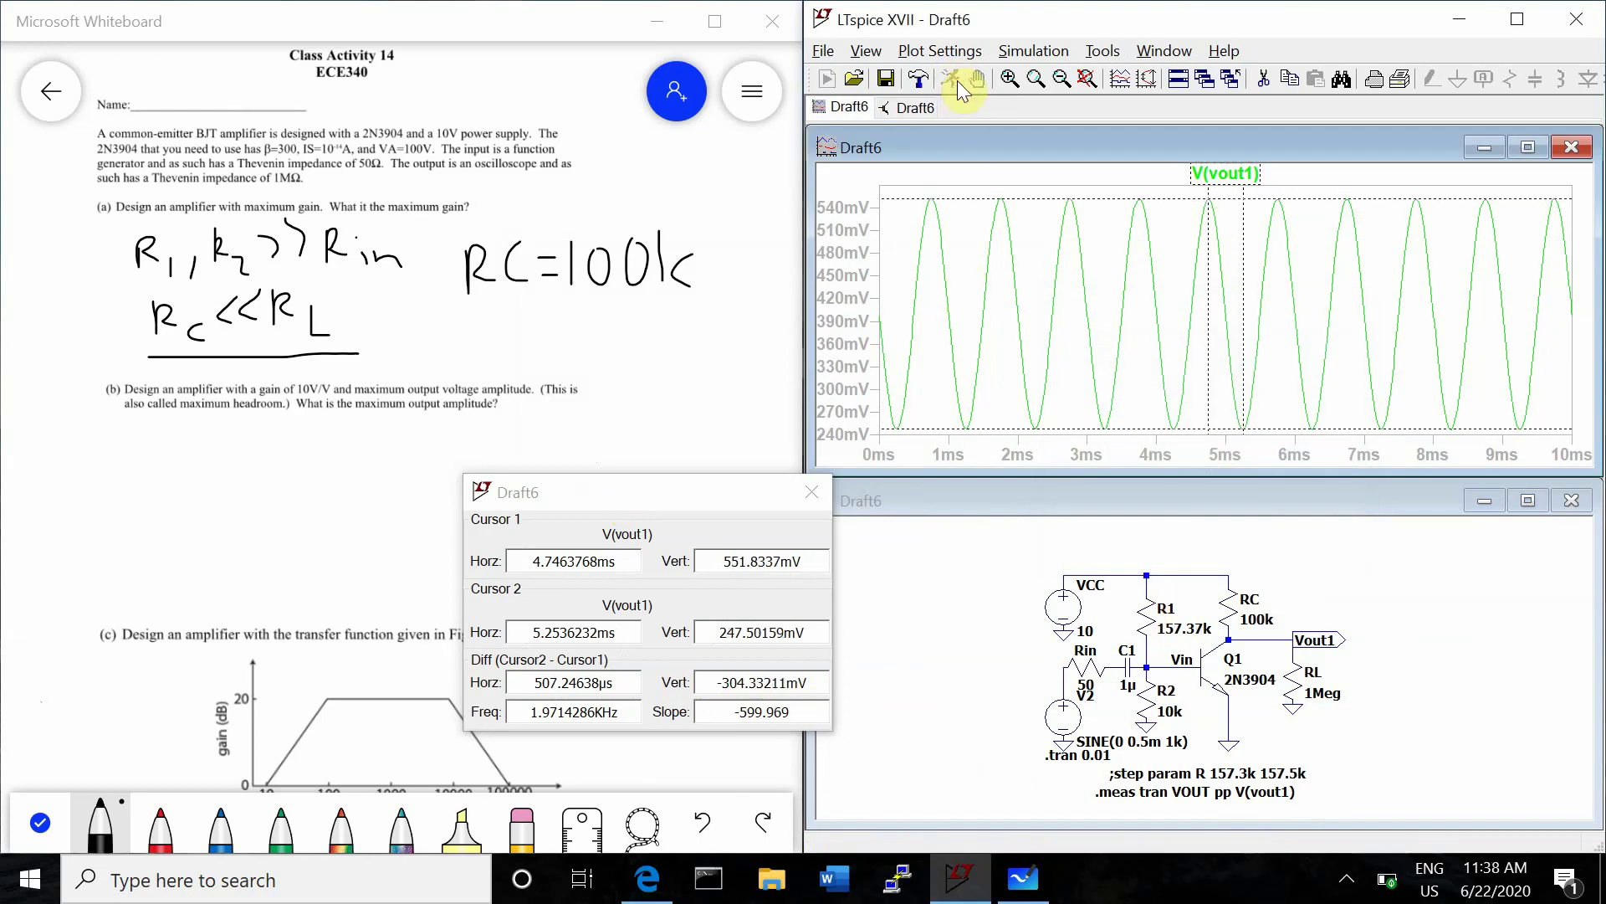
- Try R1 at 157.36k and re-run to compare the output swing
right_click(1153, 611)
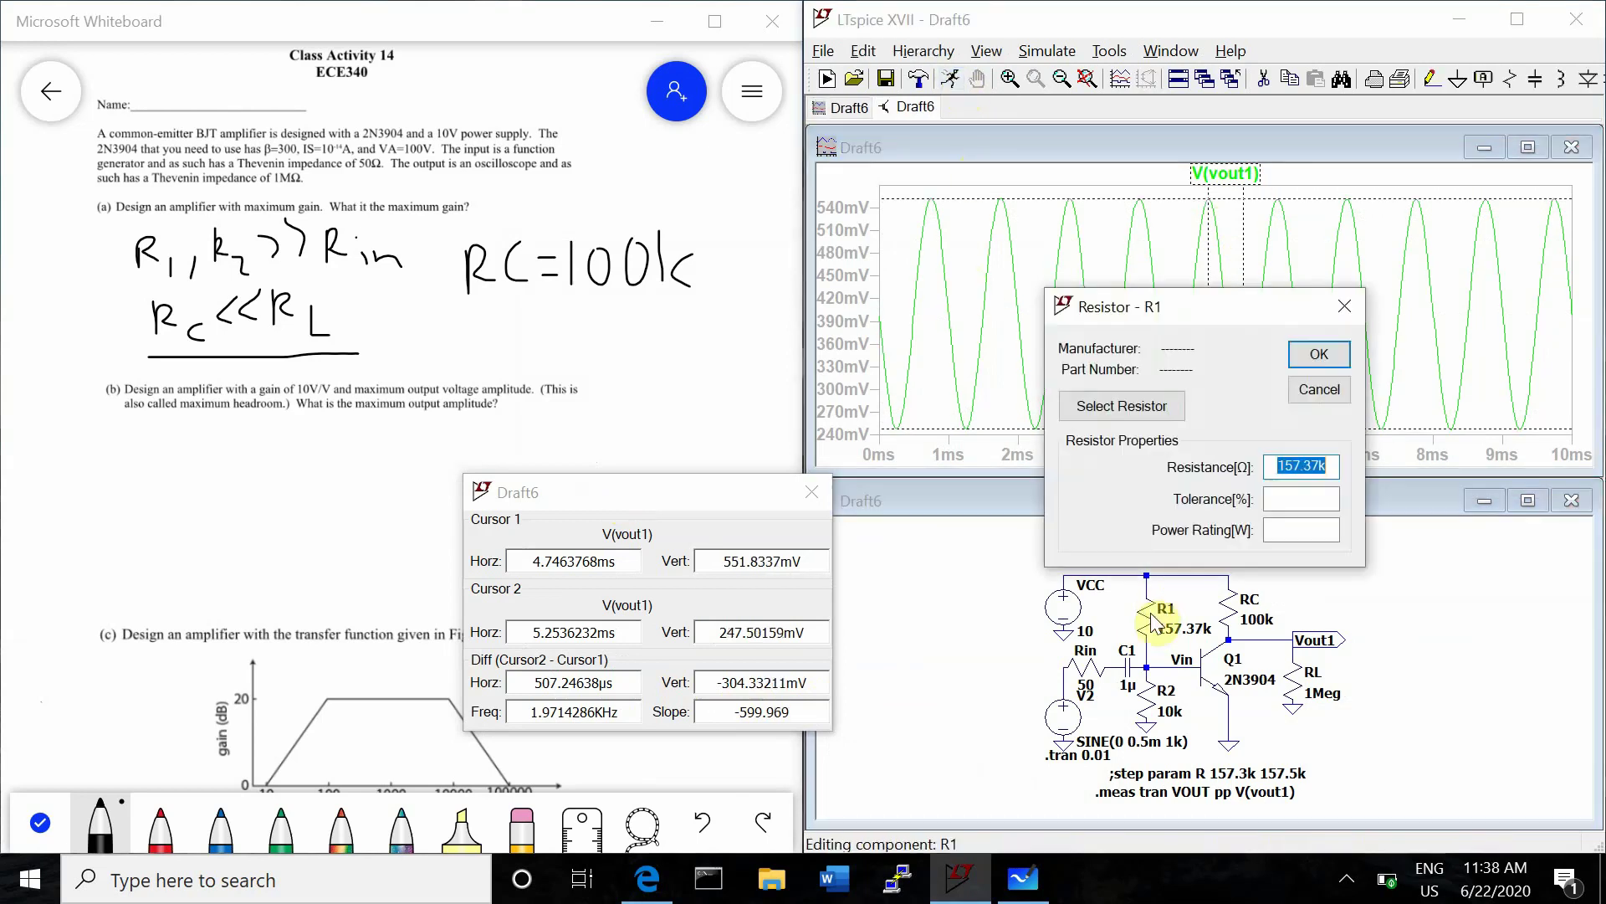
key(End)
key(Left)
key(BackSpace)
text(6)
key(Return)
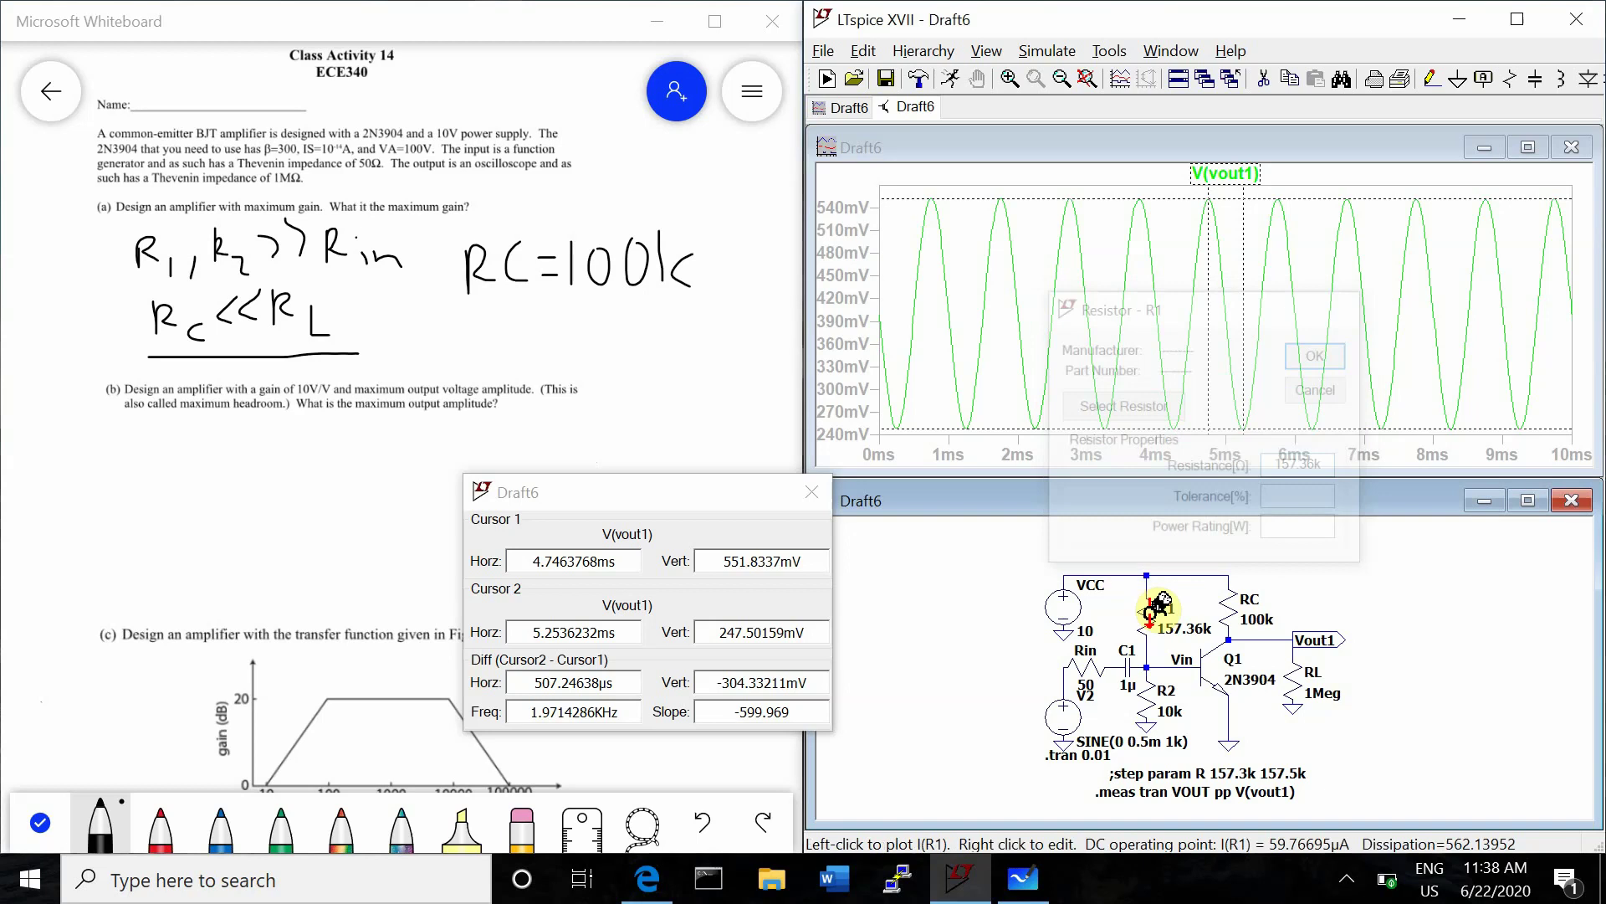
click(952, 80)
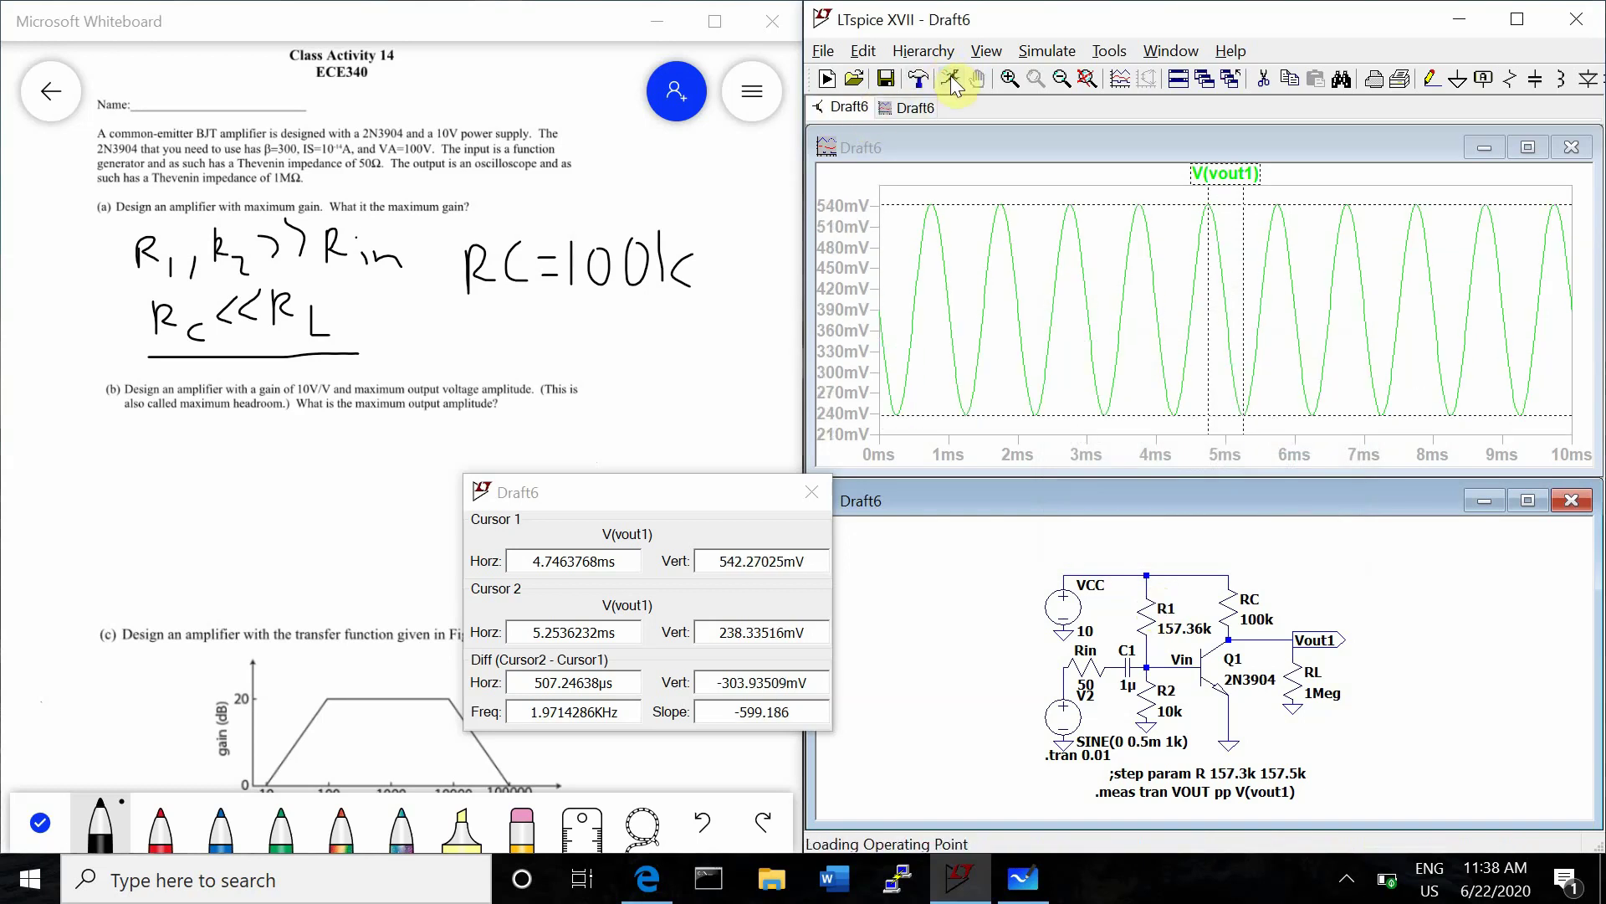
- Set R1 back to 157.37k and re-run the simulation
right_click(1149, 620)
key(BackSpace)
text(7)
key(Return)
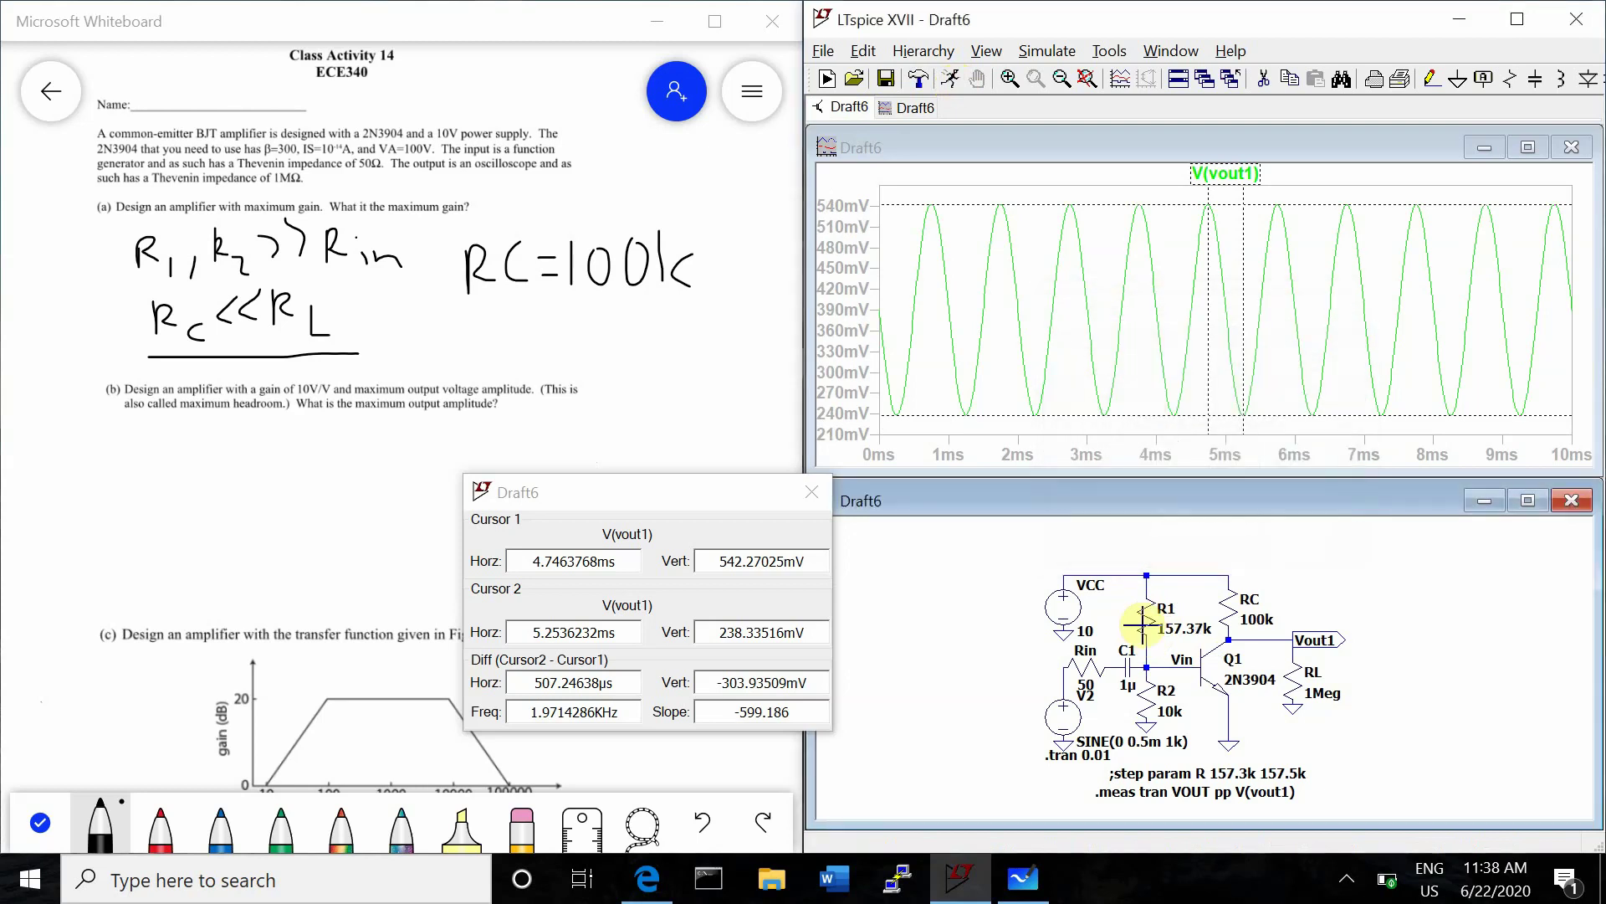
click(950, 79)
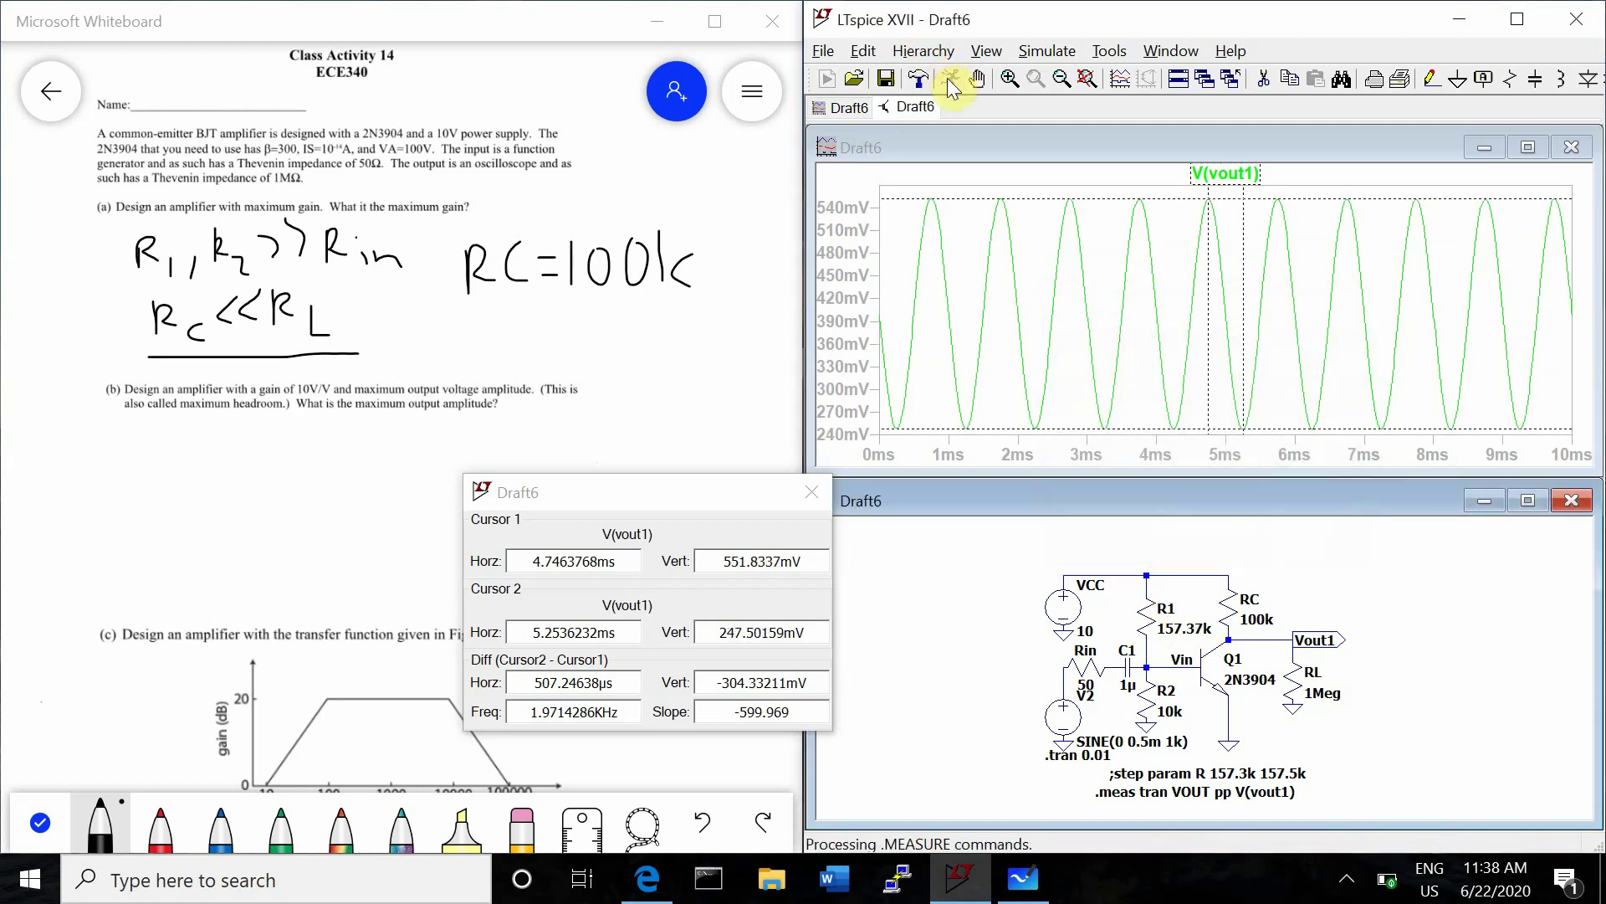
- Close the cursor readout and drag the R1/R2/Gain table beneath the 'RC=100k' note
click(810, 497)
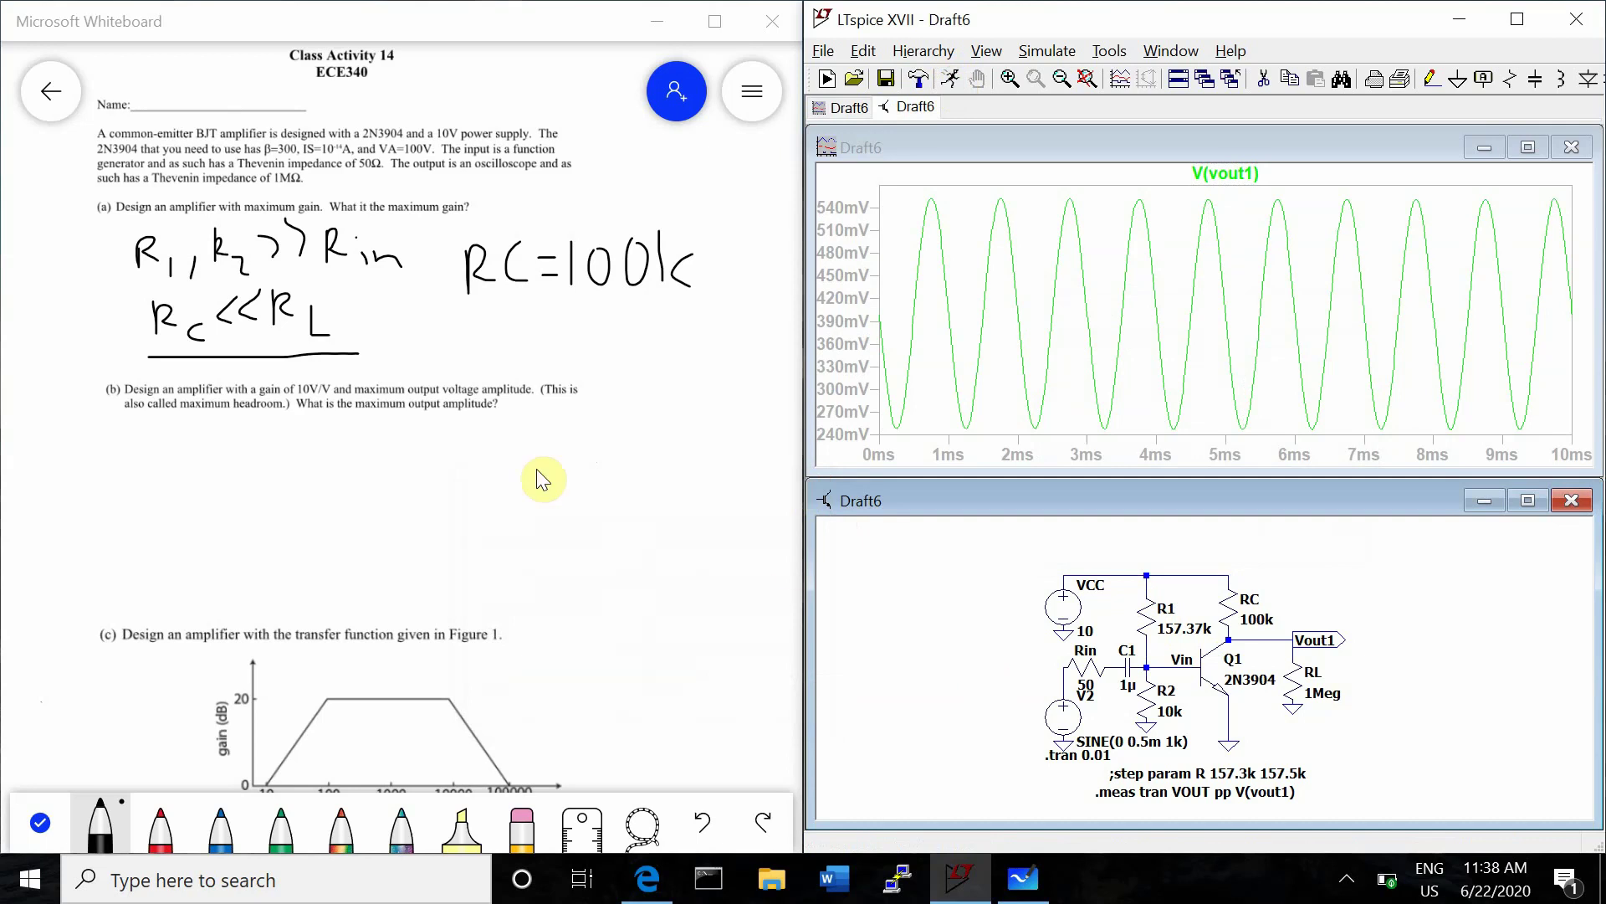
click(469, 550)
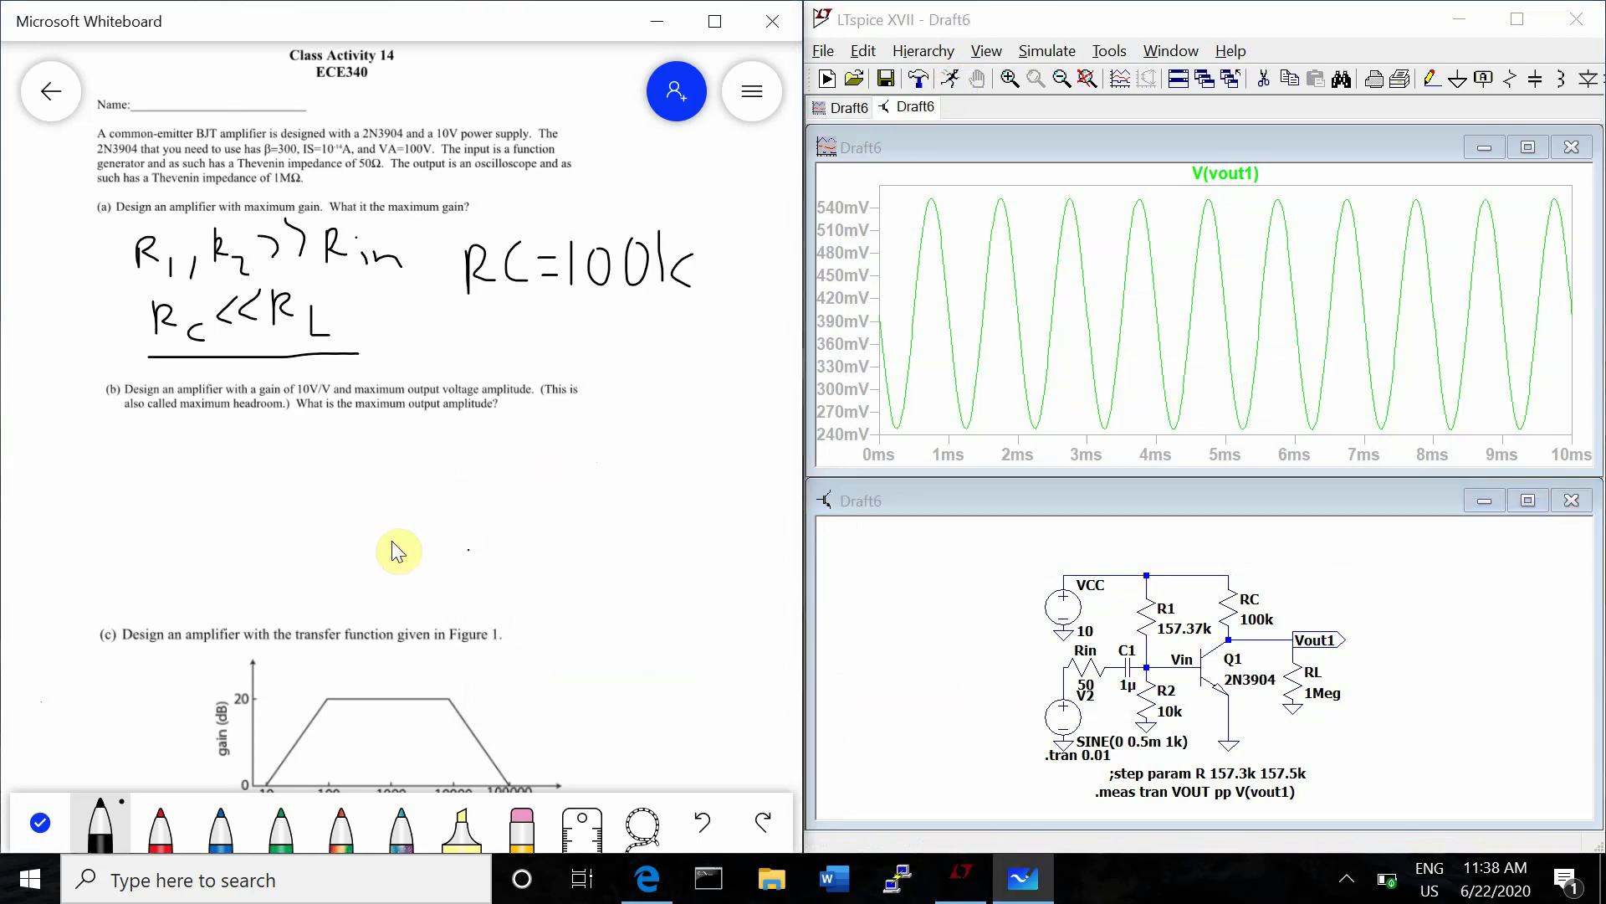
click(50, 820)
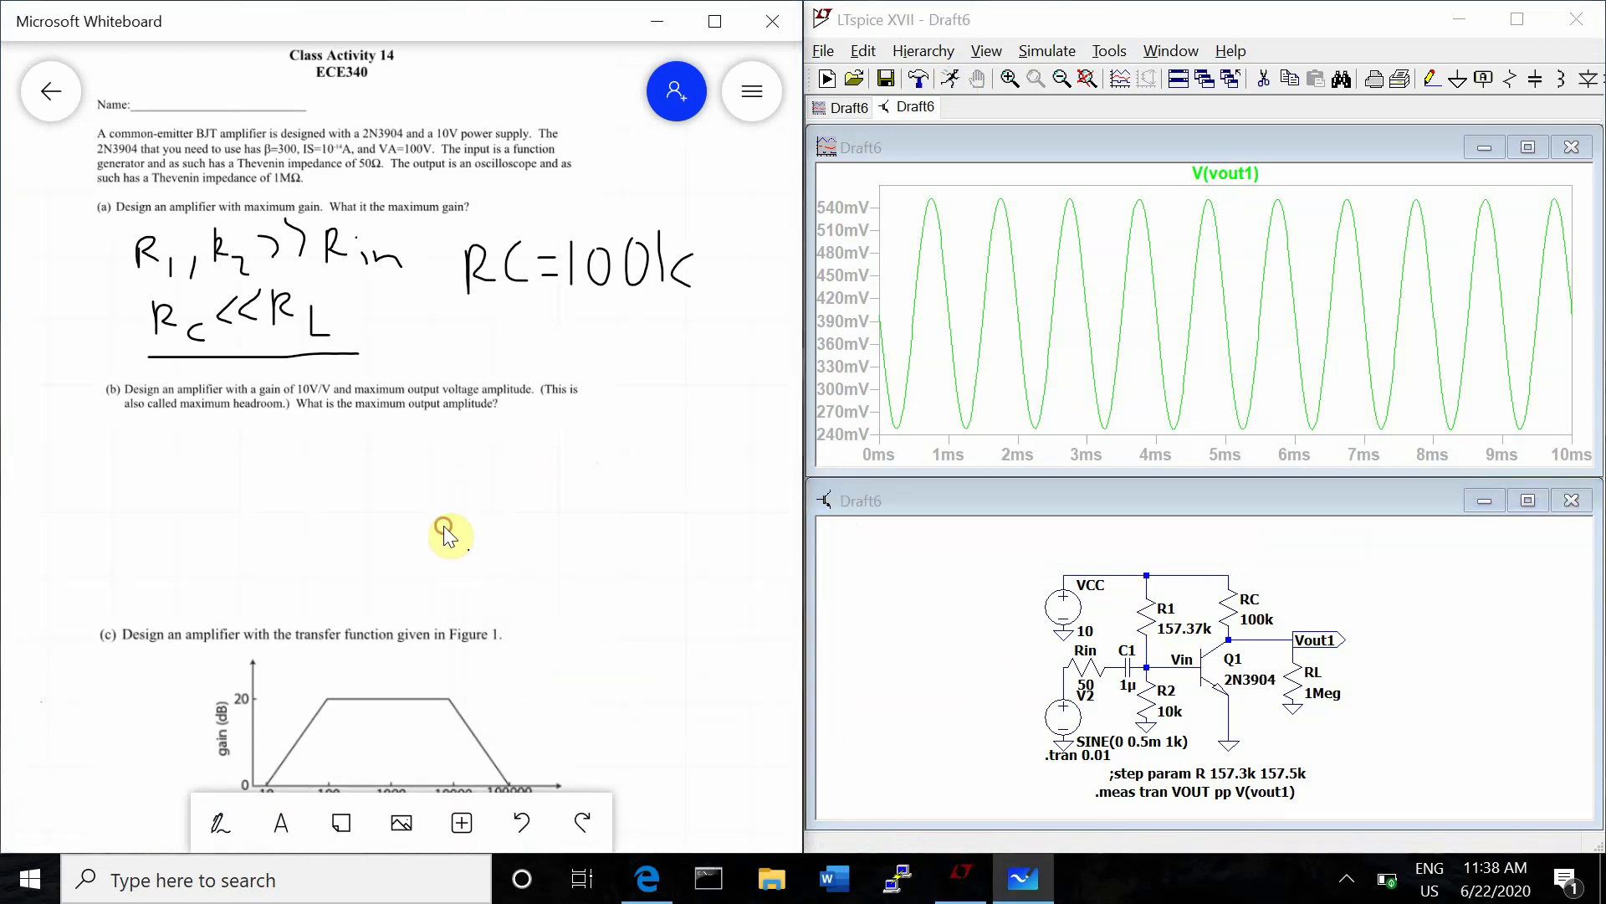
scroll(298, 526, right, 5)
click(610, 294)
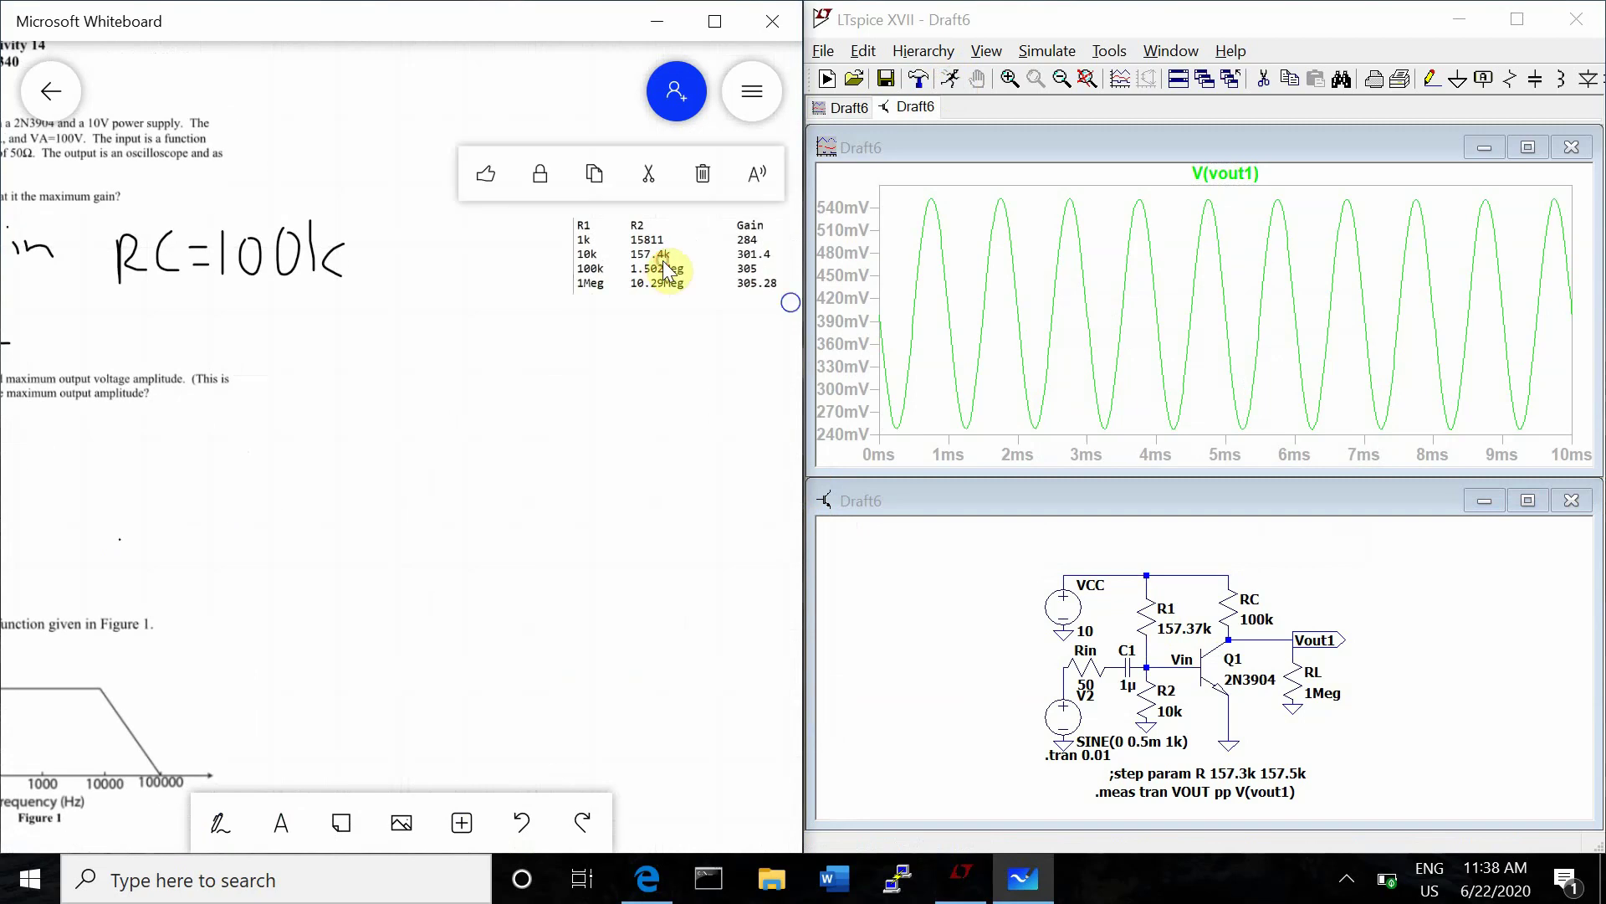
drag(727, 259, 189, 322)
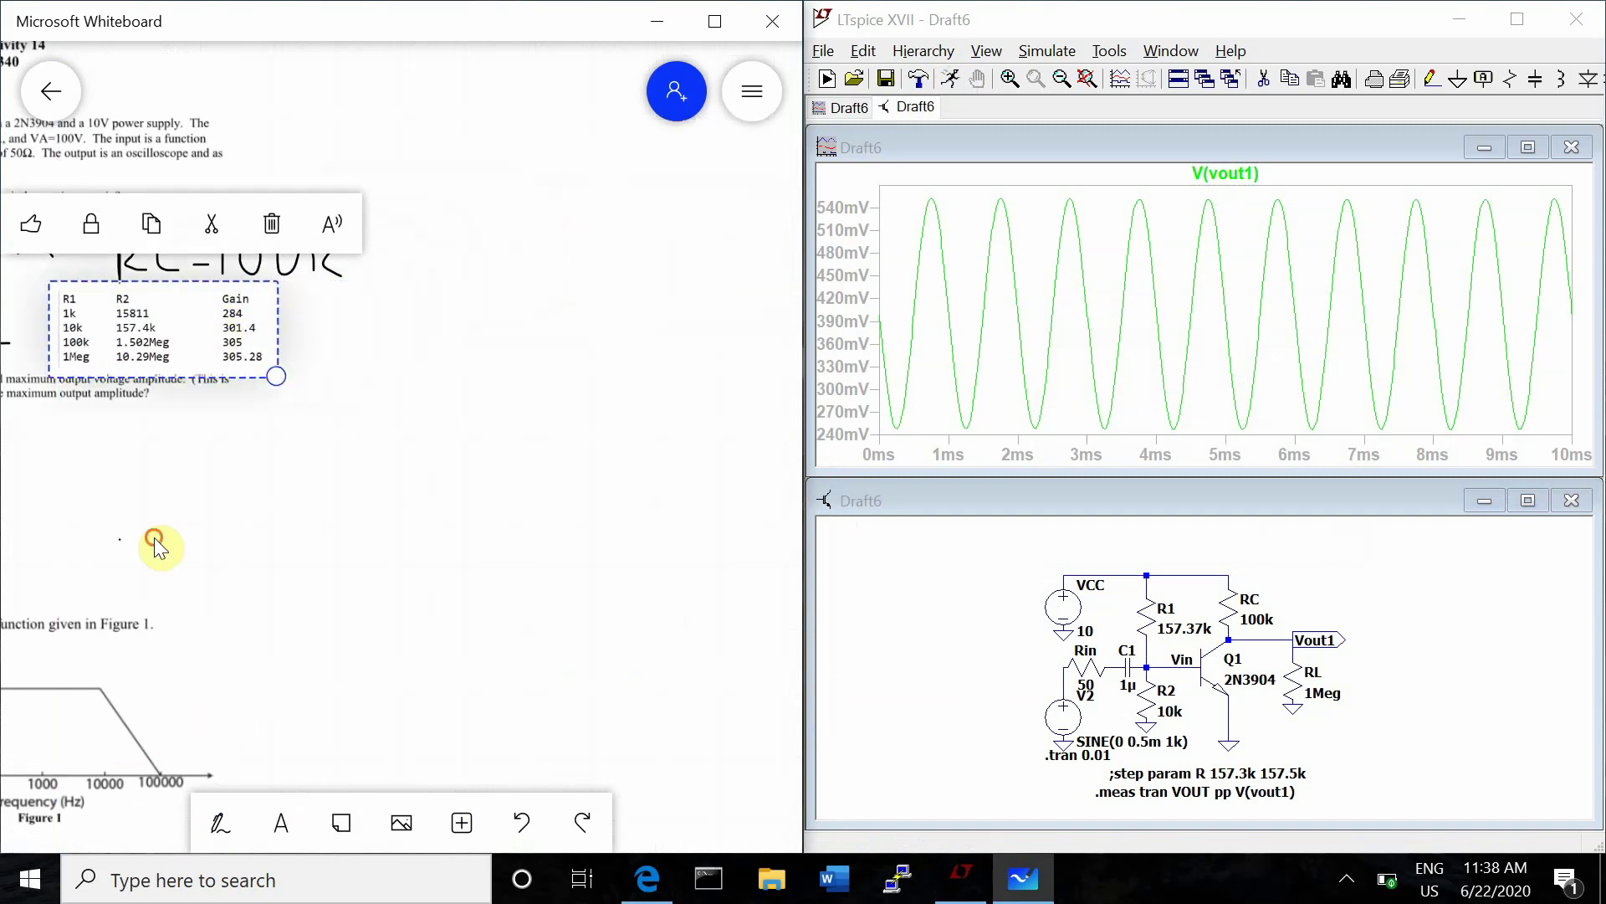
drag(154, 539, 530, 582)
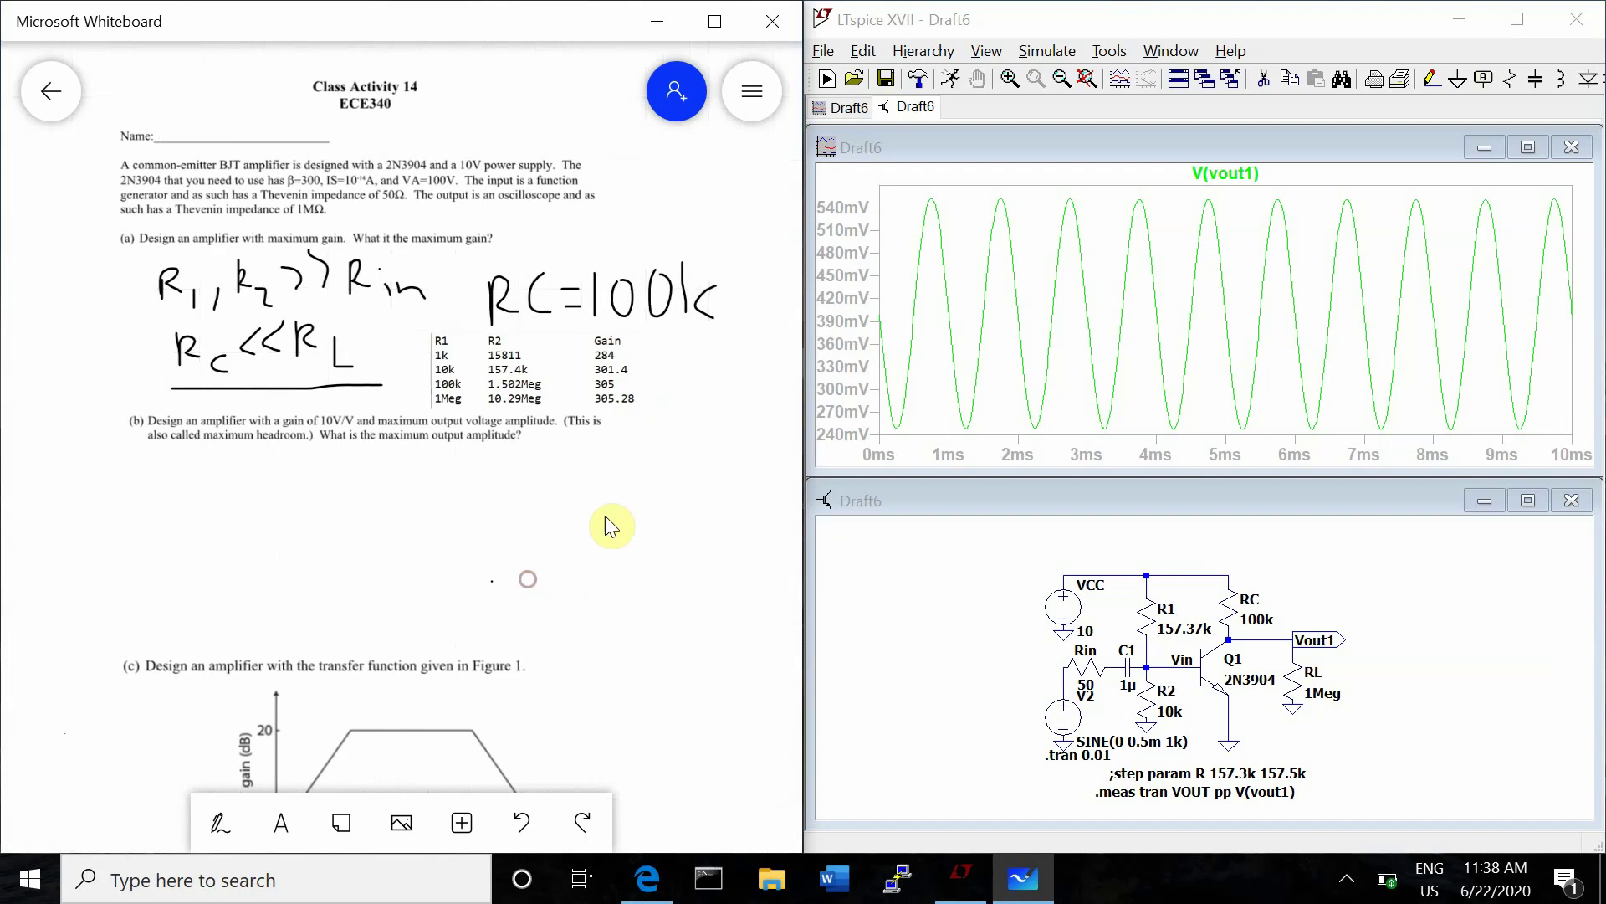